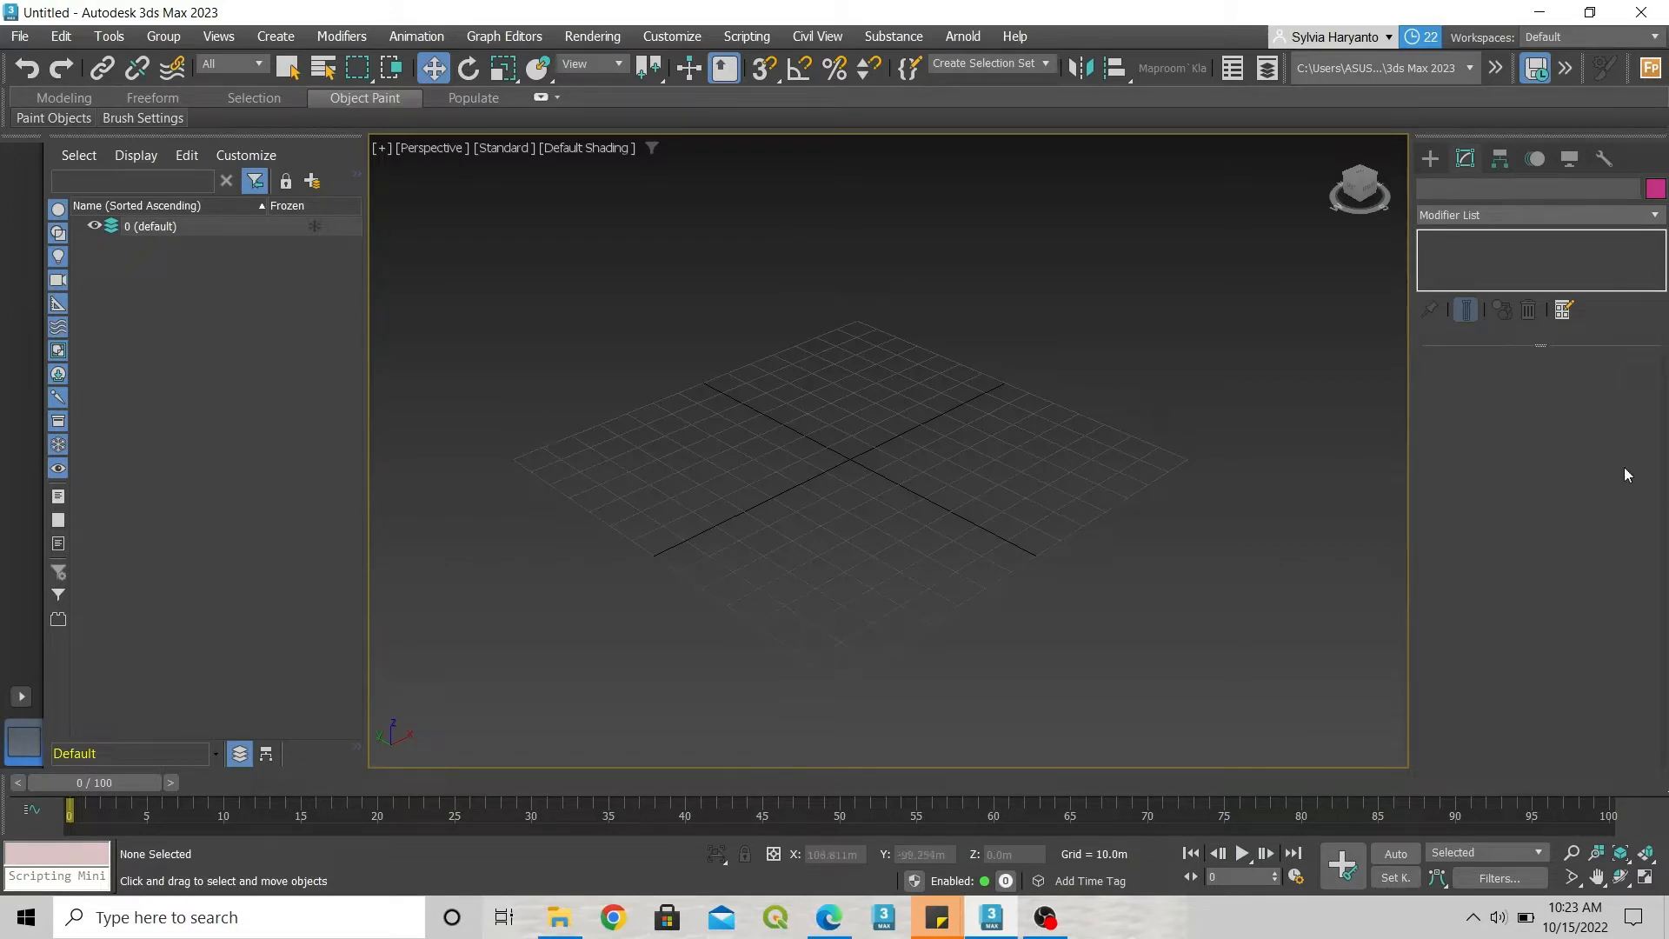
Create a box primitive about 54 m long, 64 m wide and 54 m high in the back area of the grid
left_click(1429, 158)
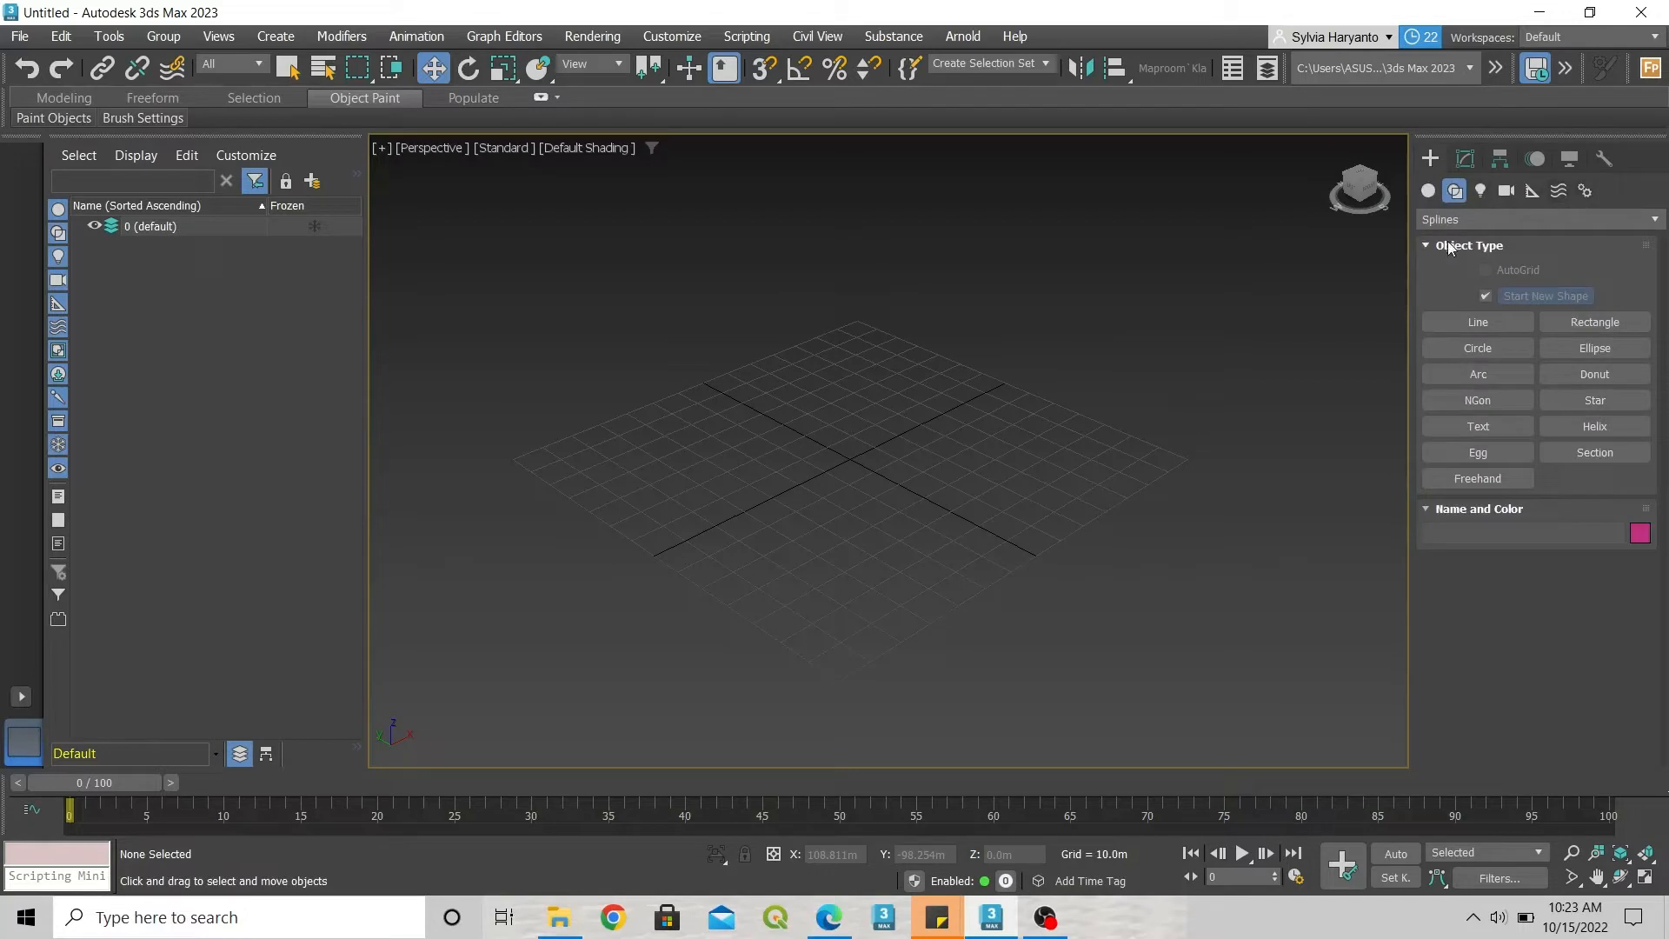
left_click(1429, 190)
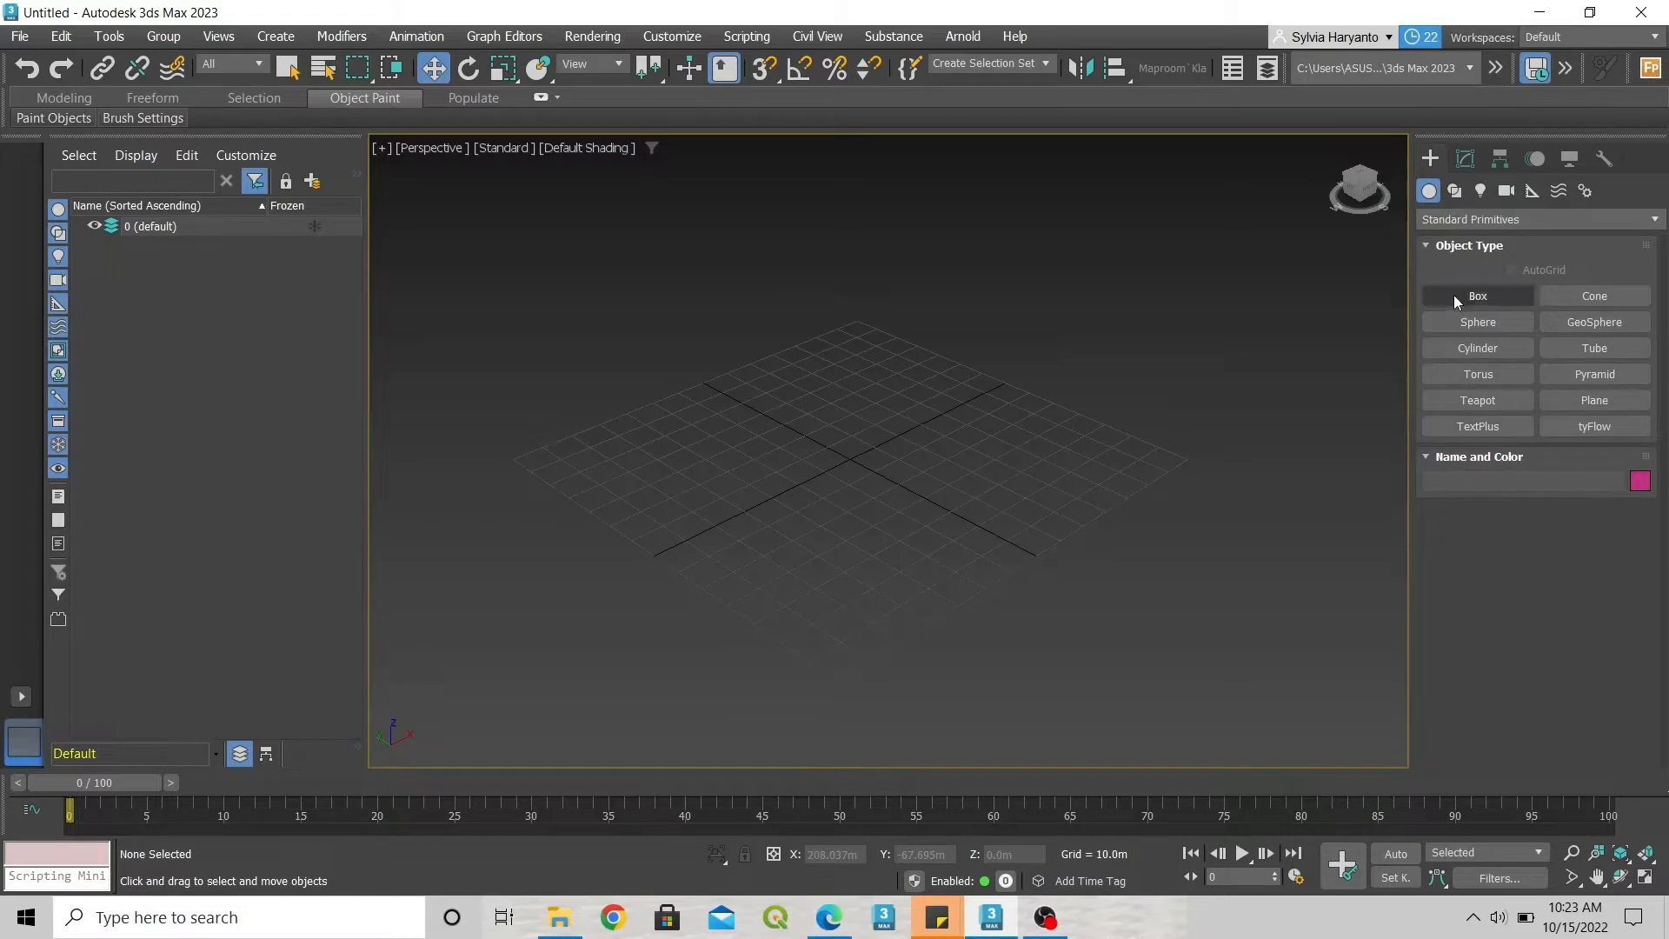
left_click(1477, 295)
left_click_drag(645, 398, 891, 395)
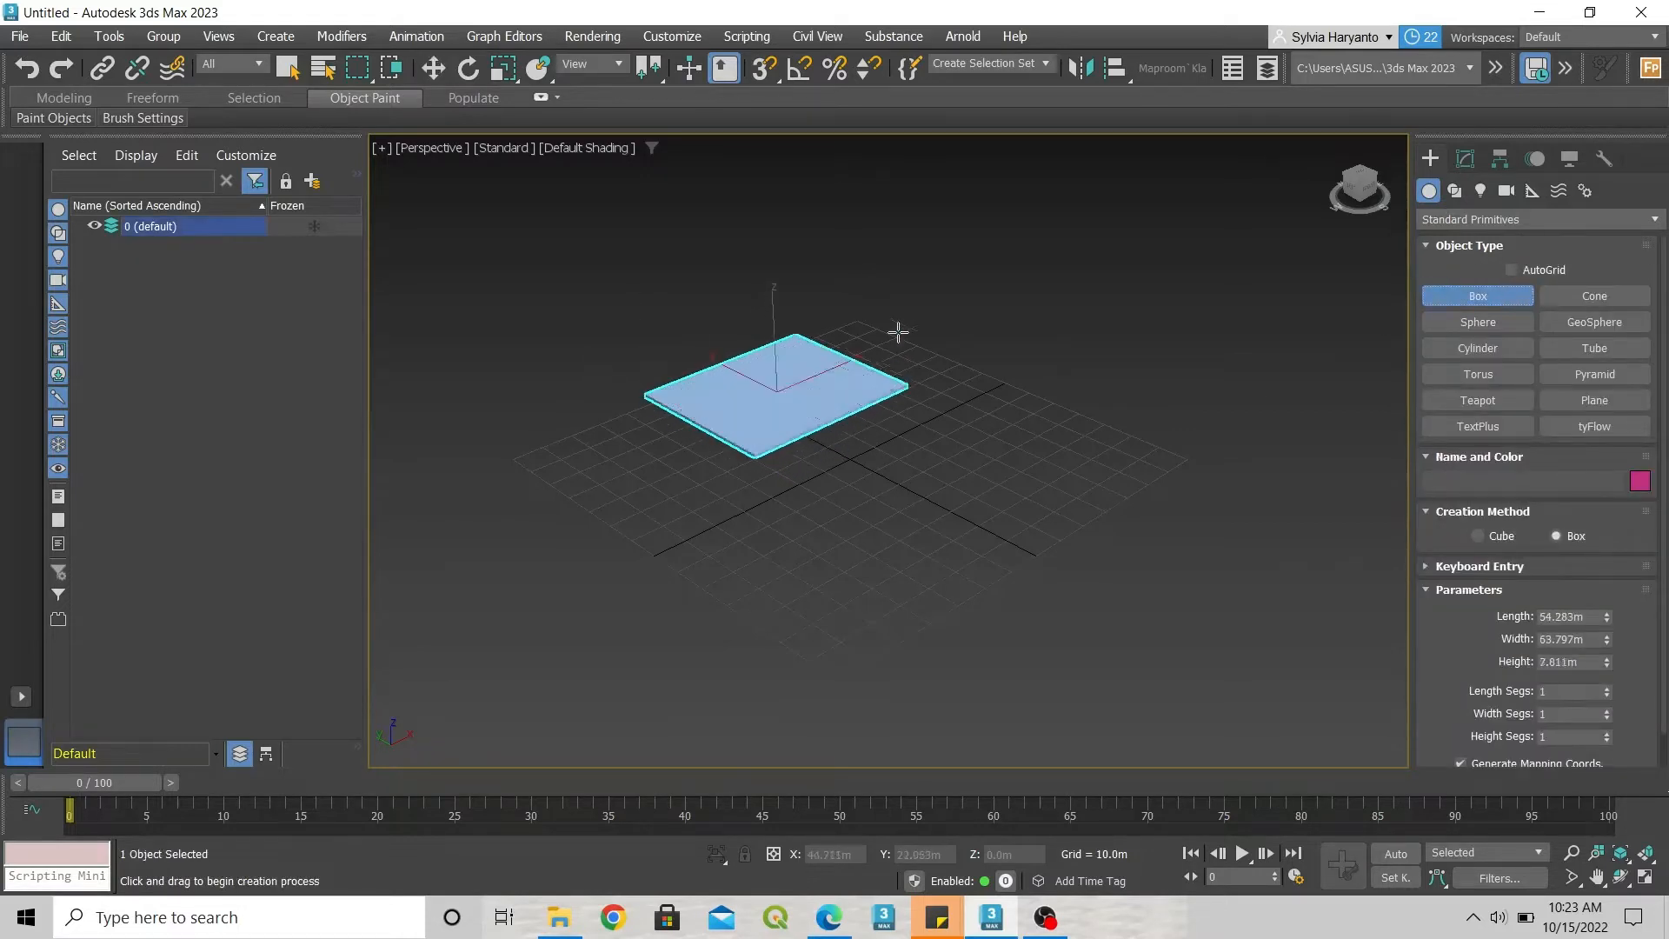
left_click(896, 213)
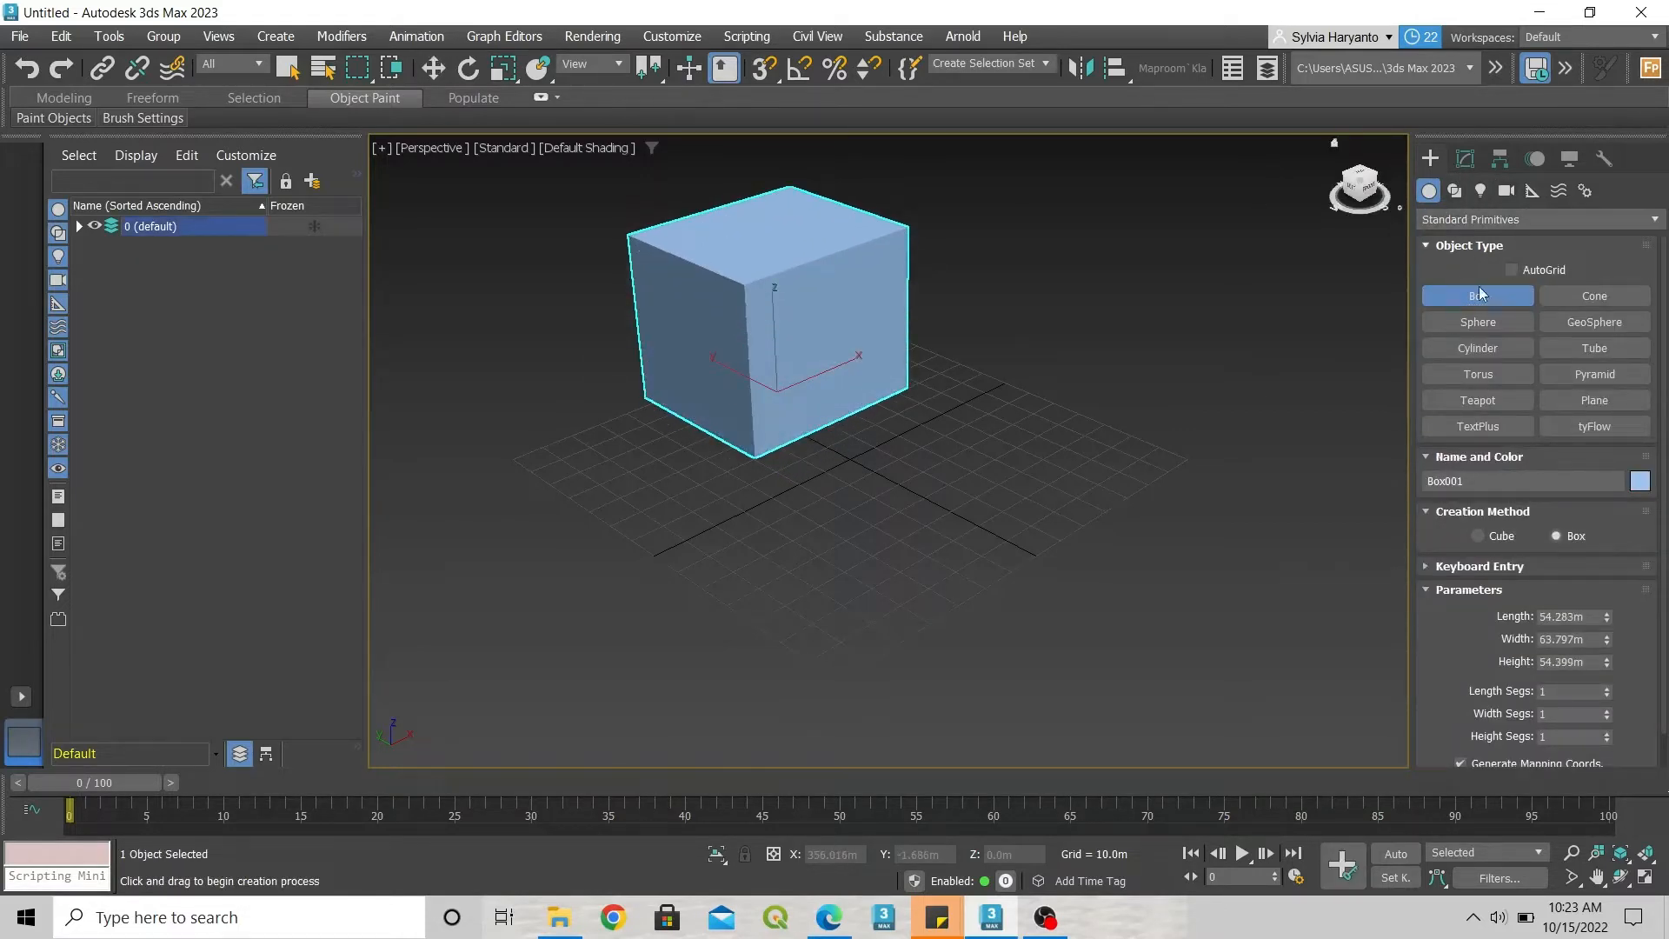
Create a tube beside the box with radii of about 31.8 m and 27.9 m and a height of about 25 m
left_click(1618, 351)
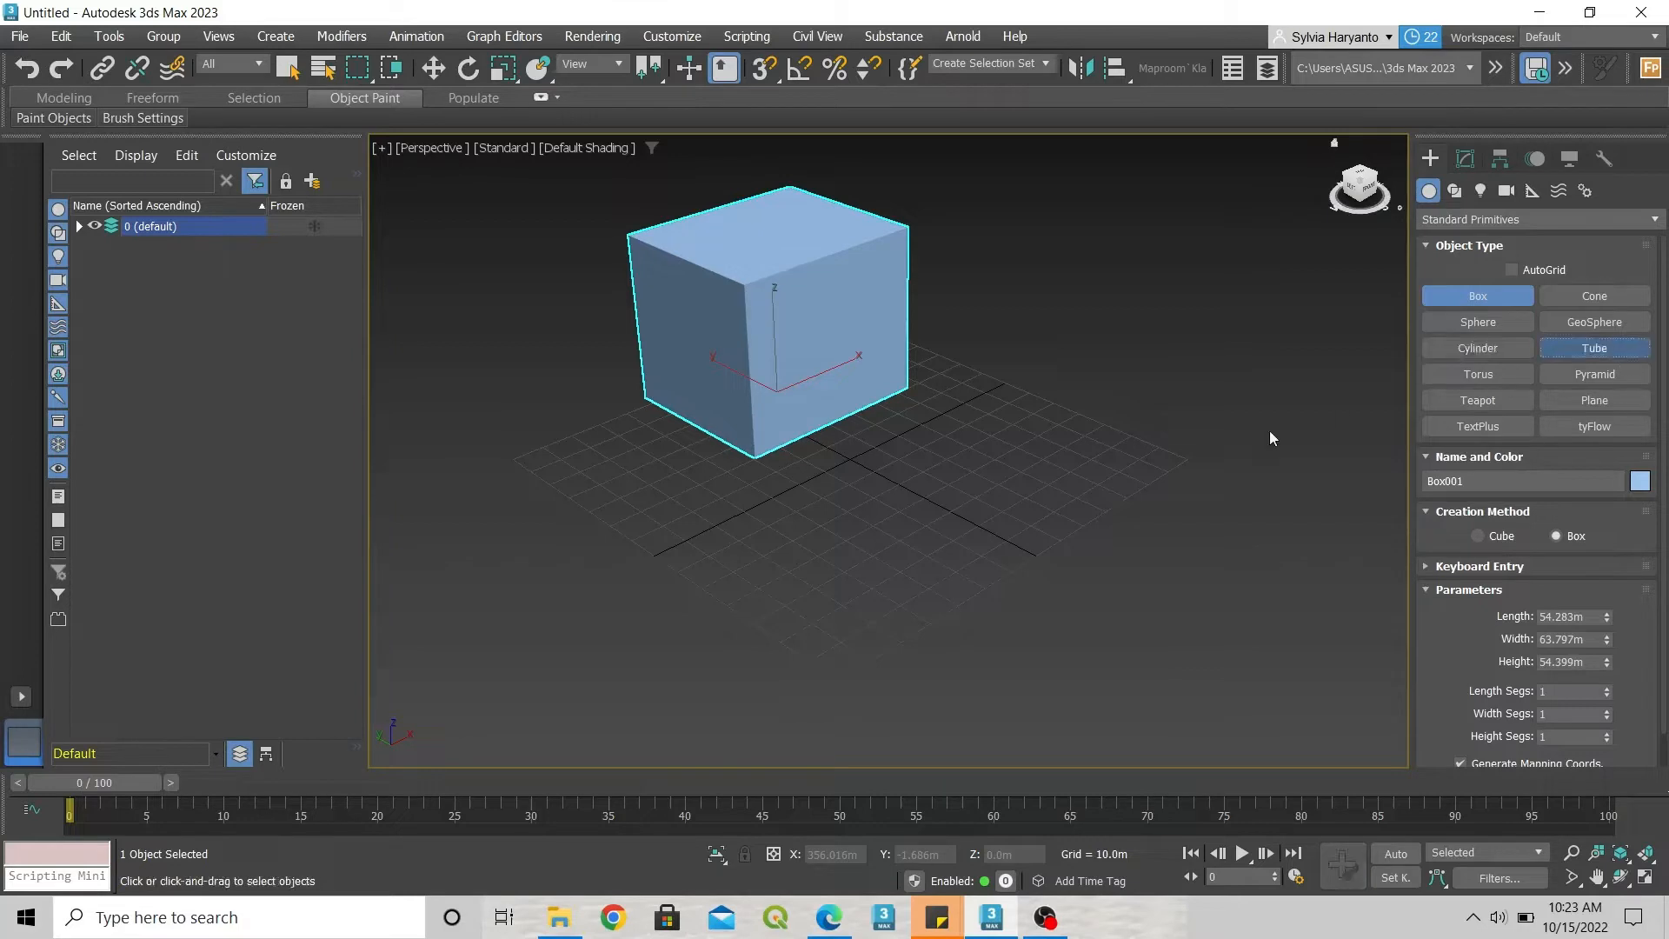
left_click_drag(1077, 417, 1177, 419)
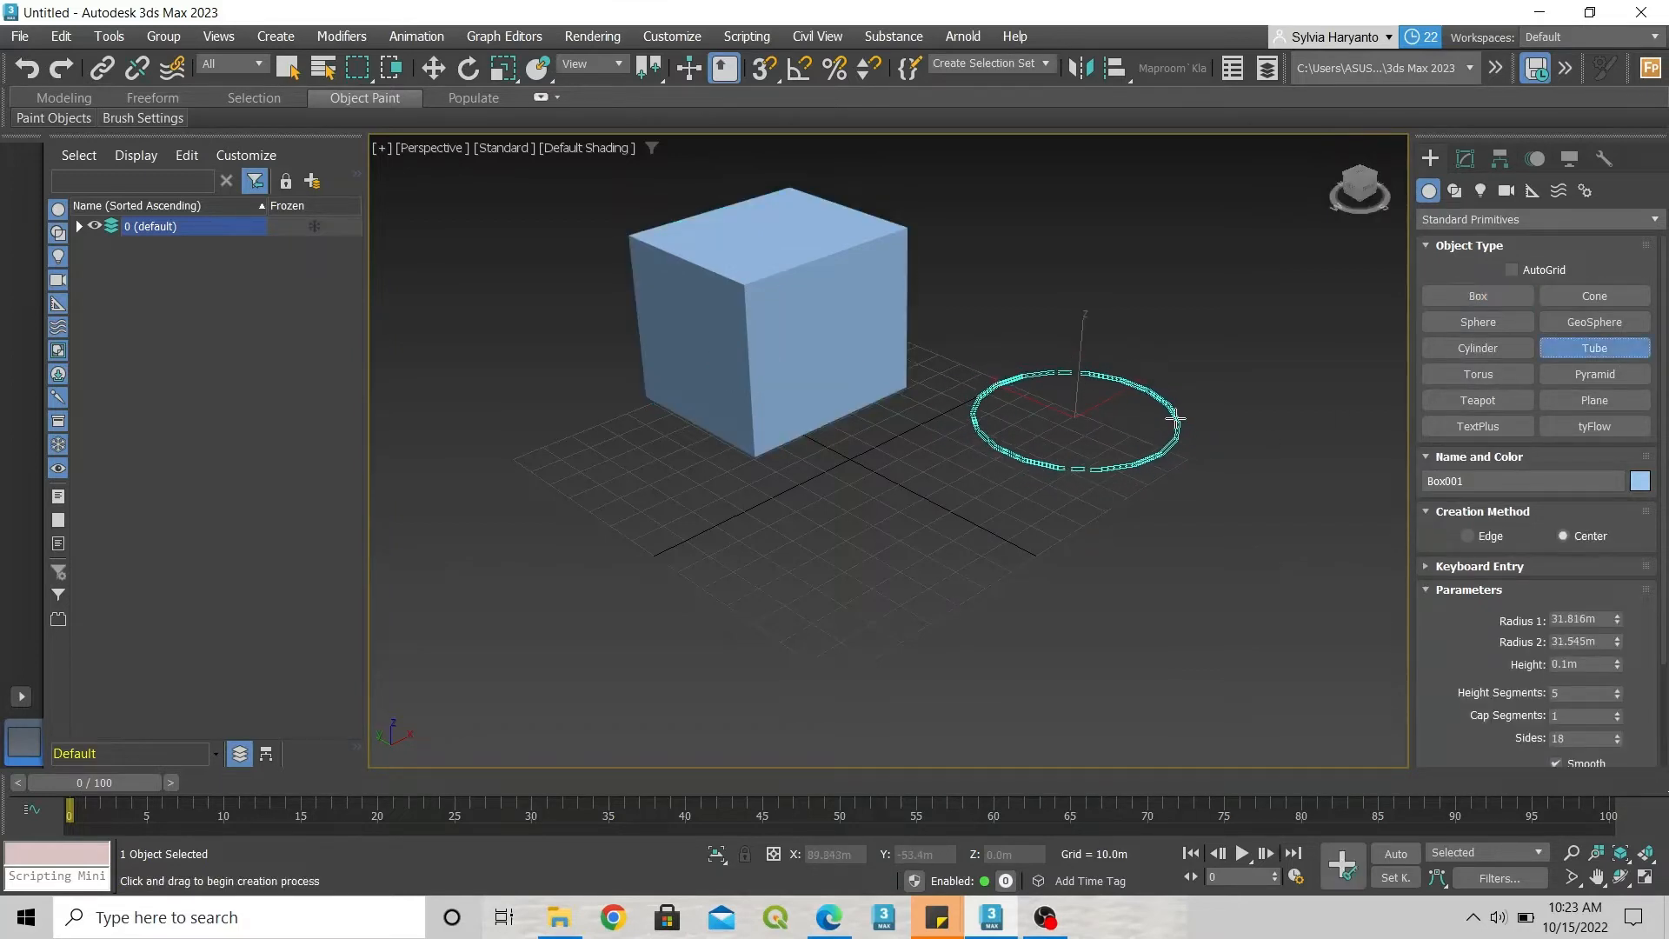
left_click(1160, 412)
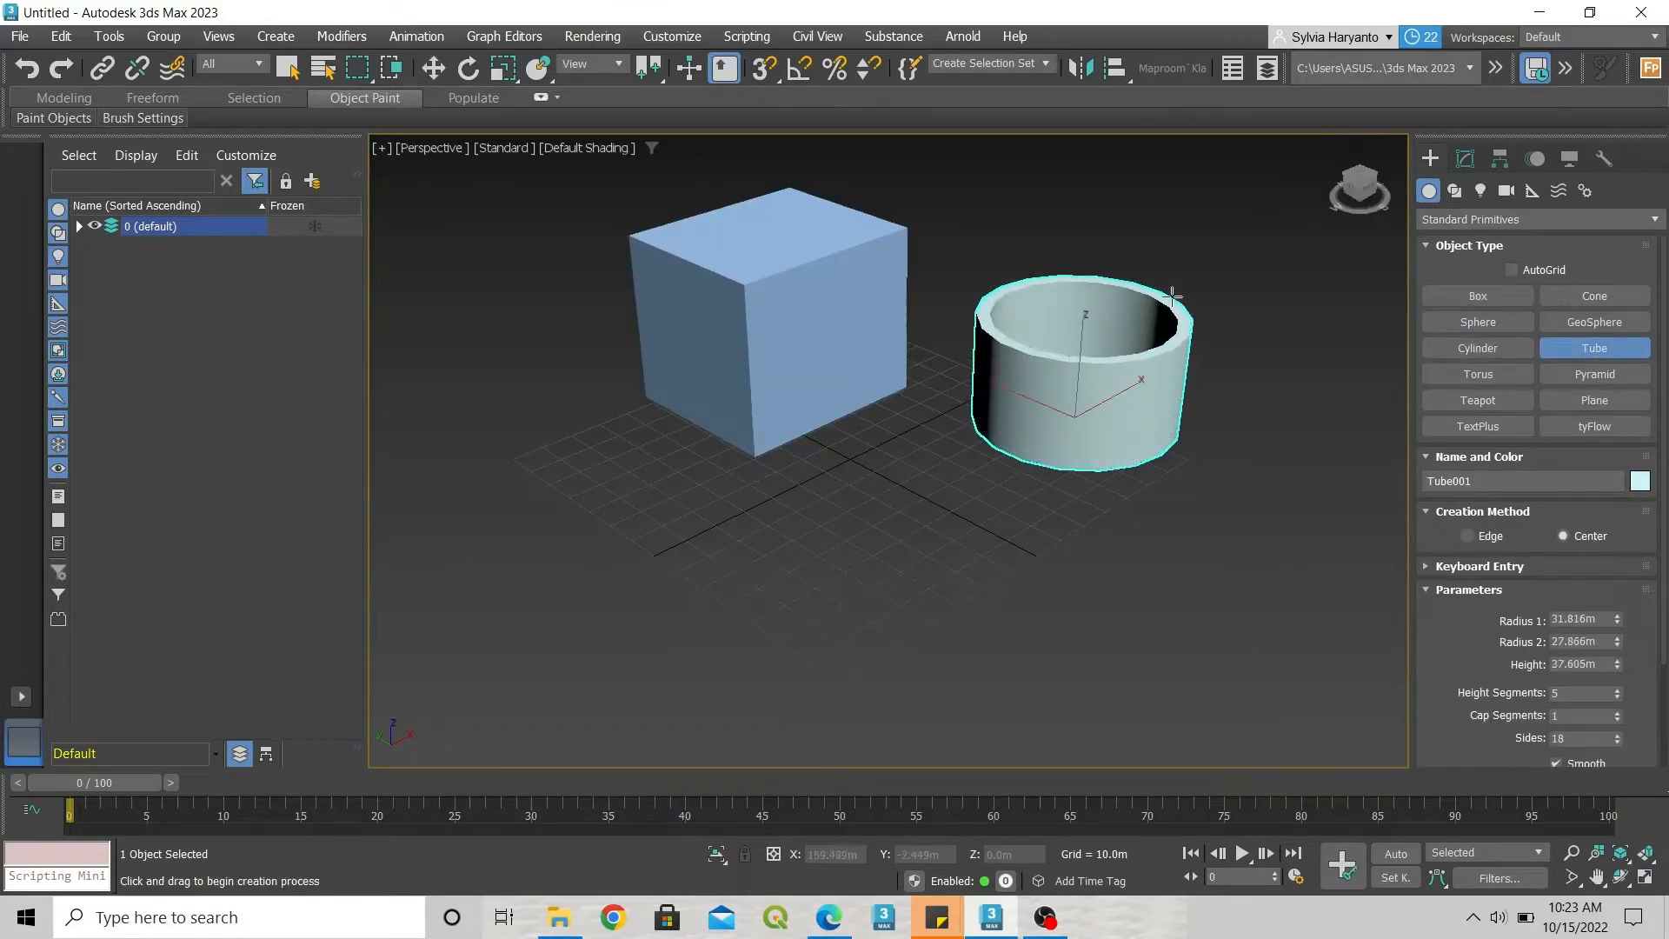
left_click(1161, 339)
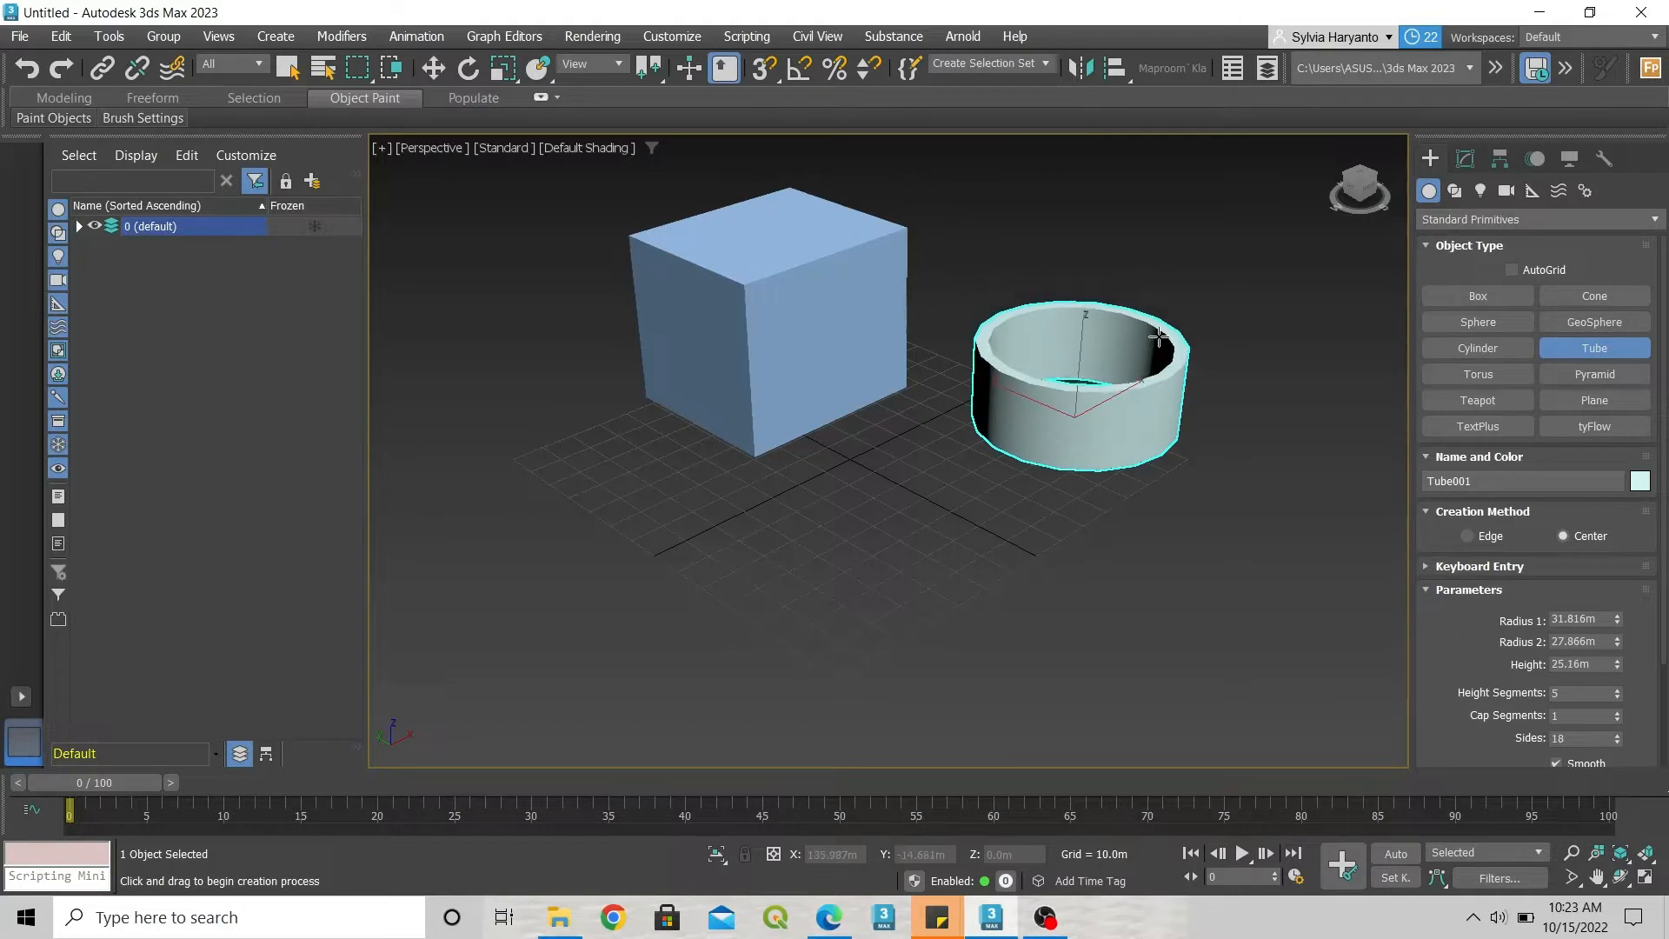
Create a teapot with a radius of about 24 m in front of the box and the tube
left_click(1478, 400)
left_click_drag(838, 526, 913, 533)
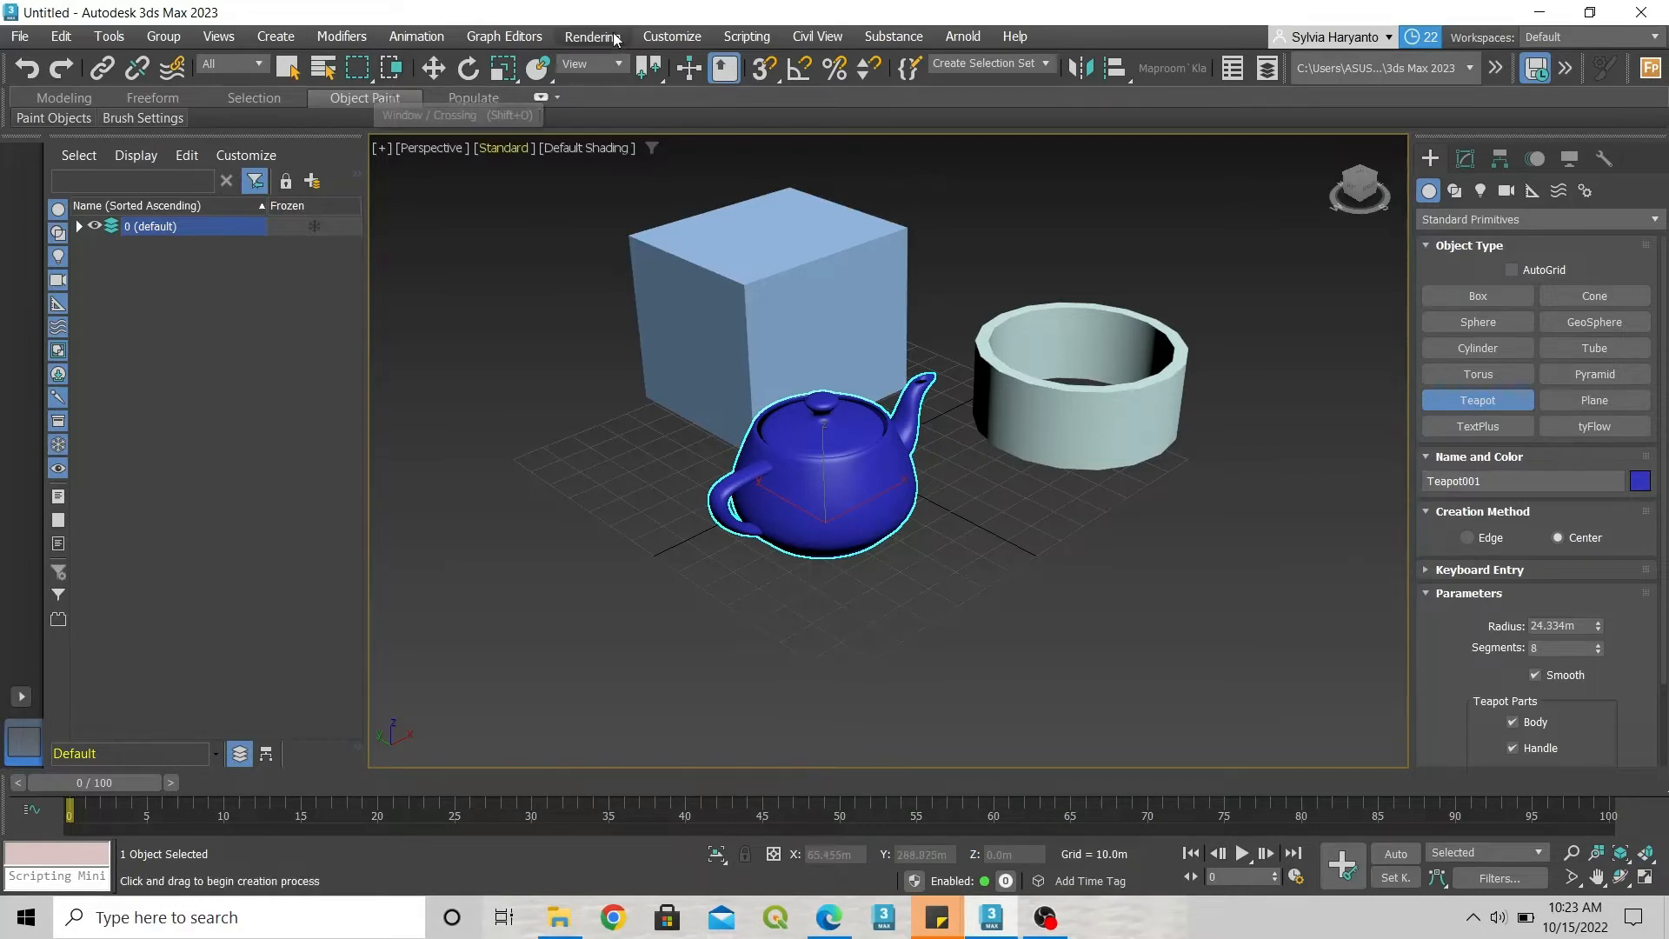
Open the Slate Material Editor, widen its window and shift it away from the objects in the viewport
left_click(664, 40)
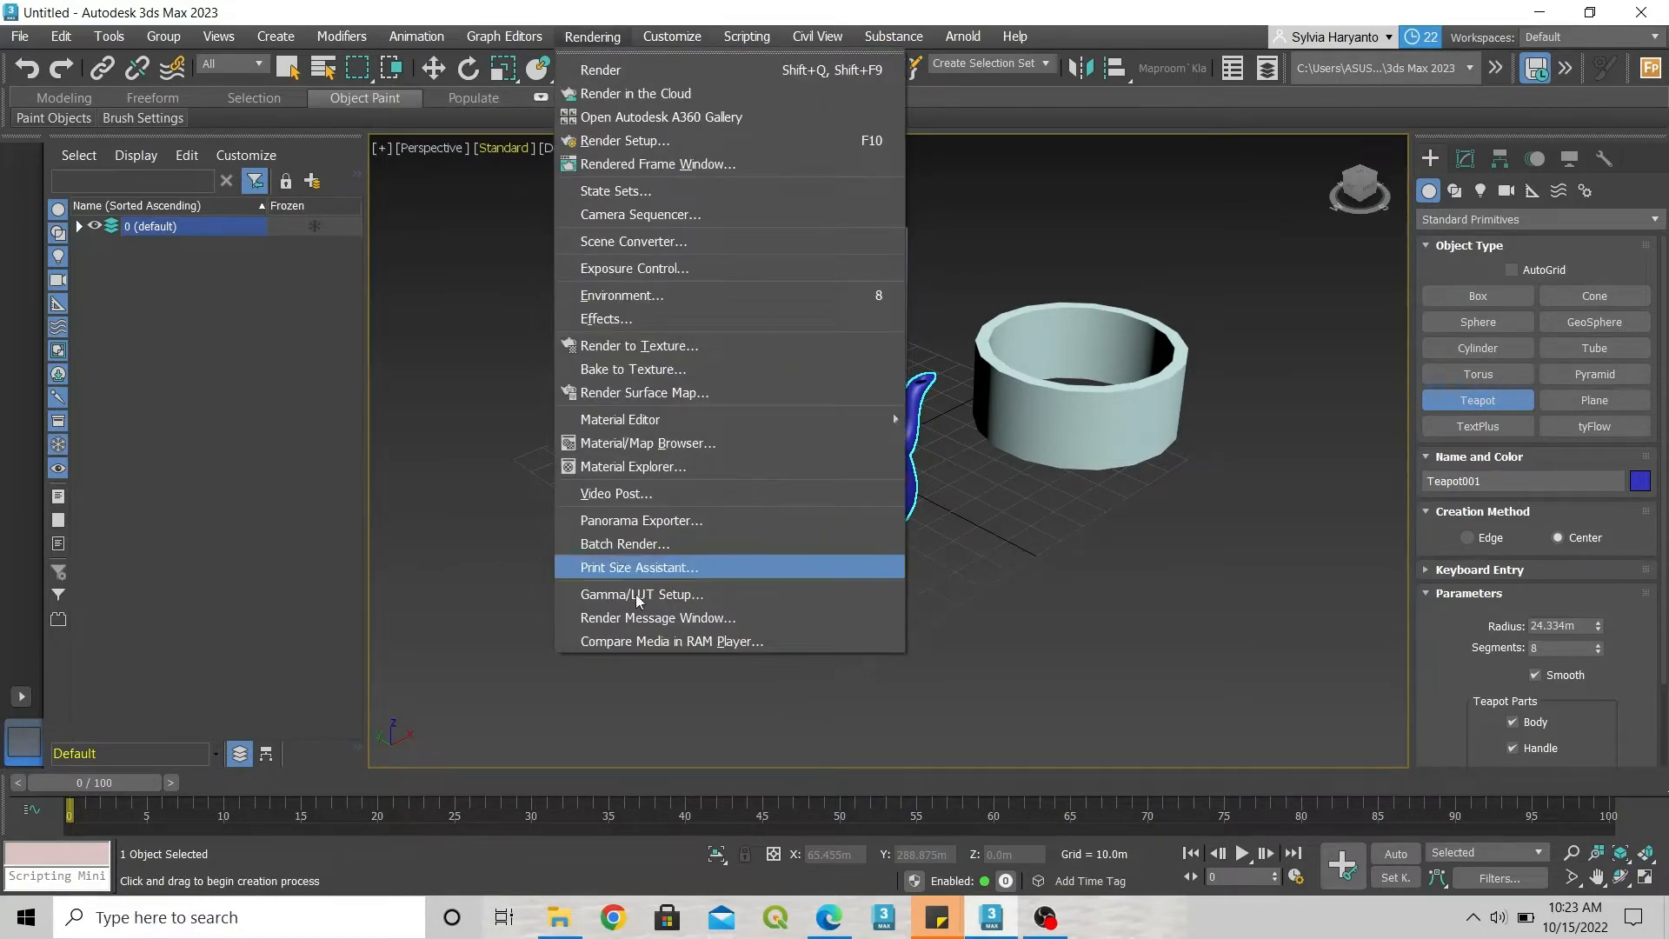
mouse_move(694, 419)
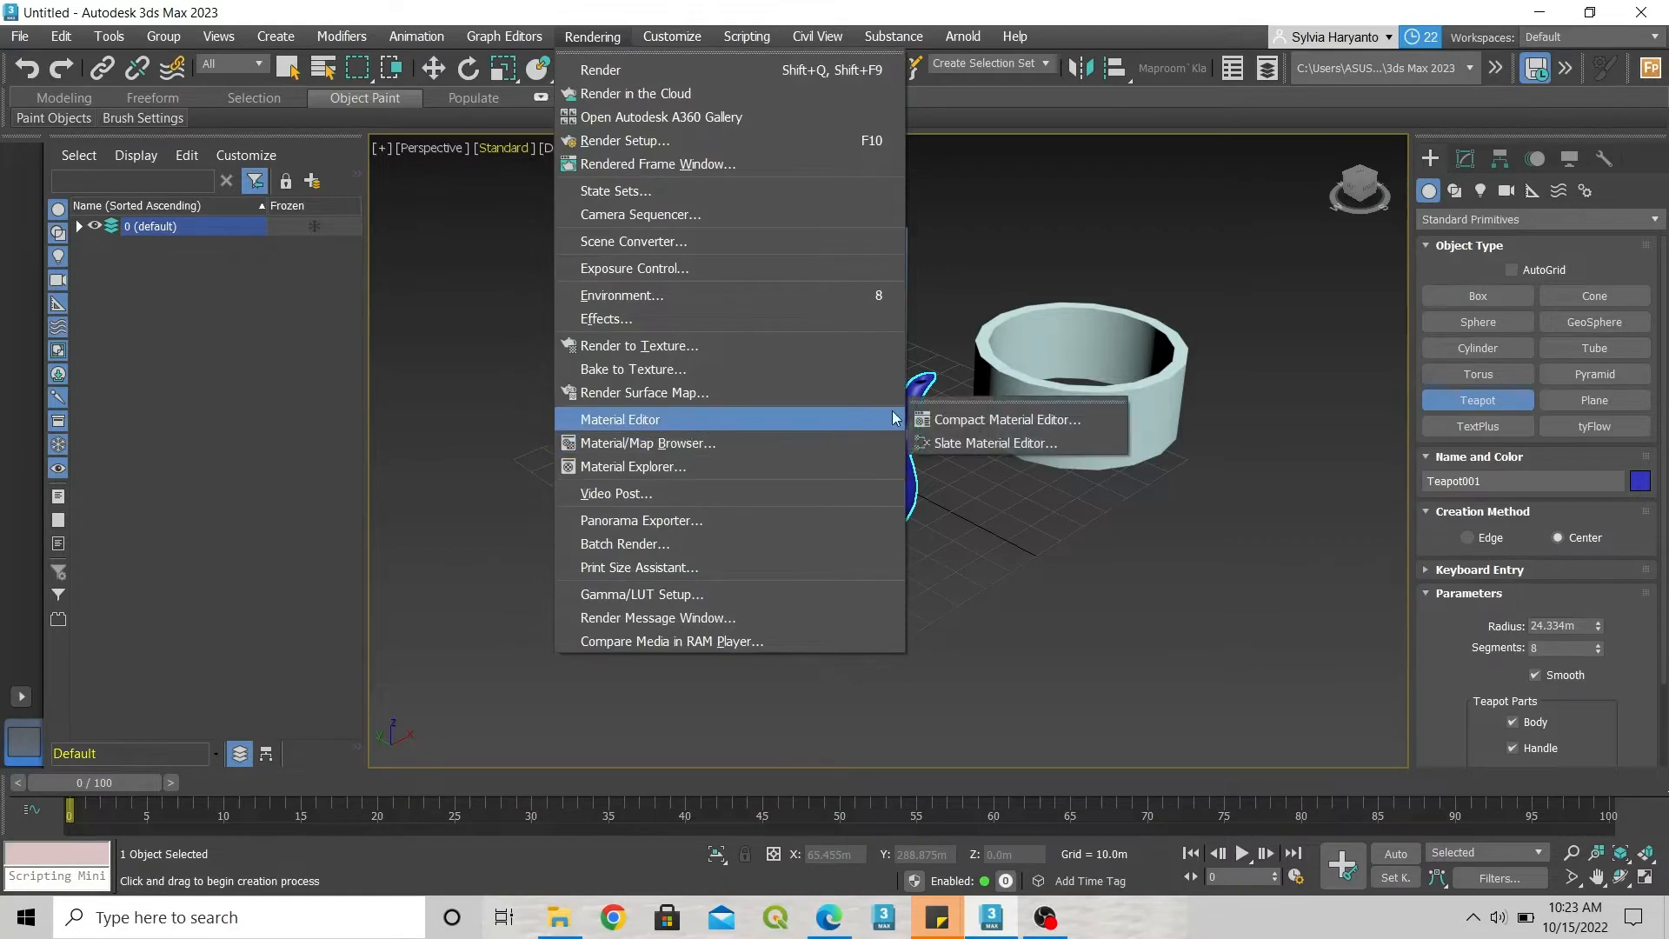
left_click(958, 441)
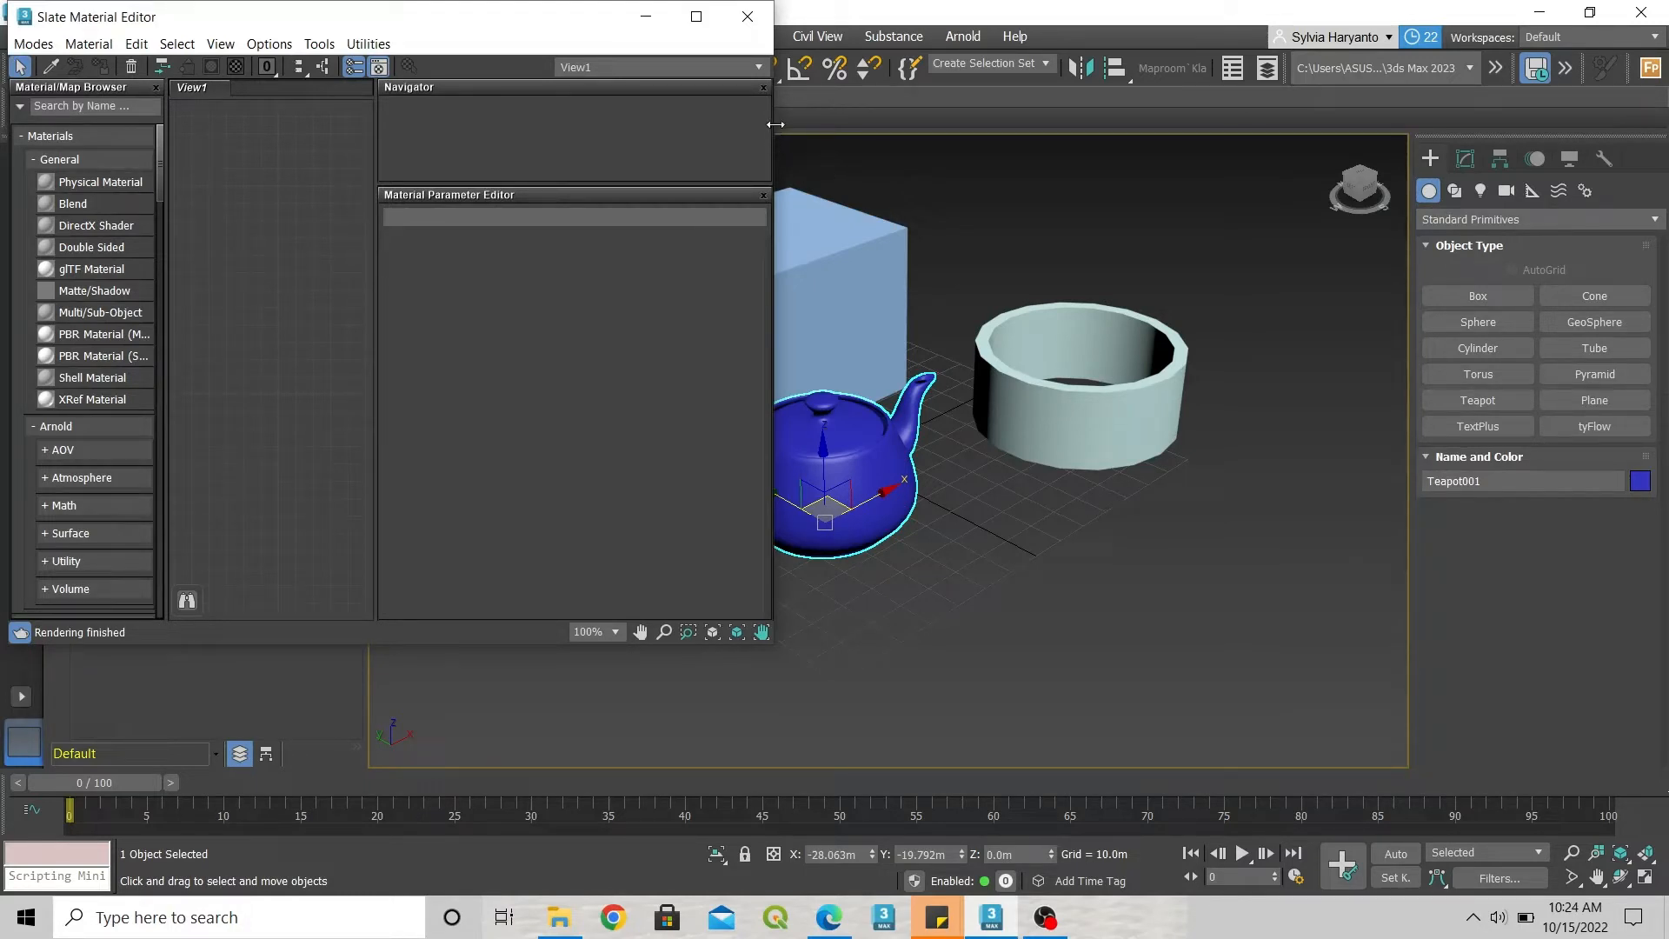
left_click_drag(773, 127, 866, 125)
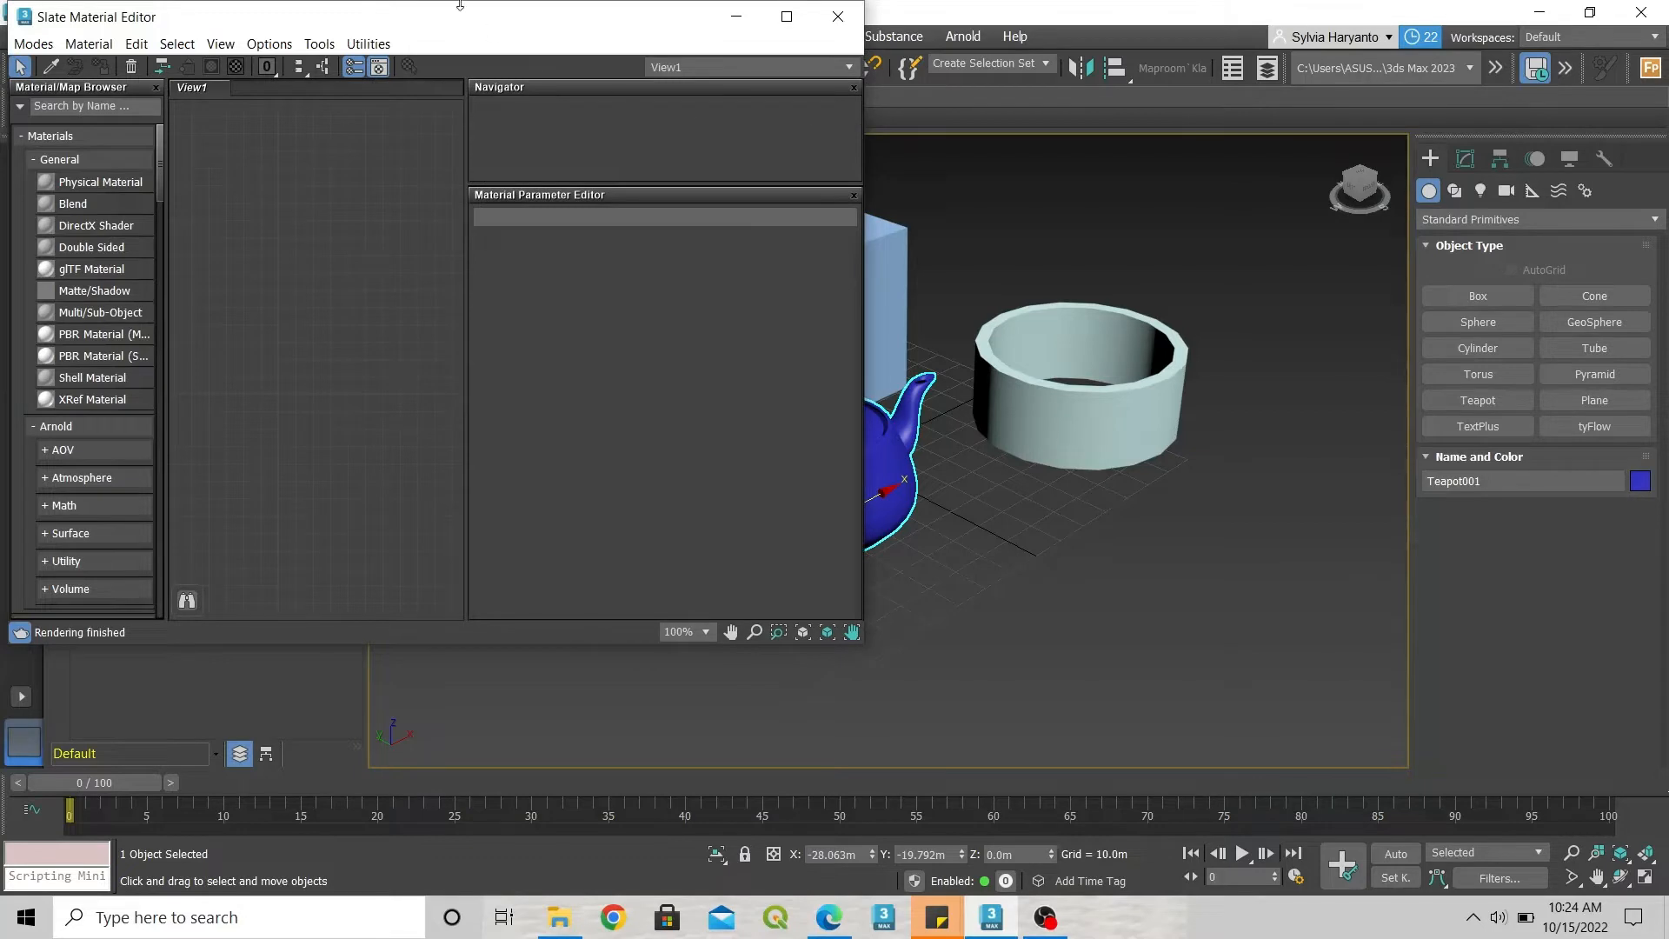
left_click_drag(425, 23, 397, 40)
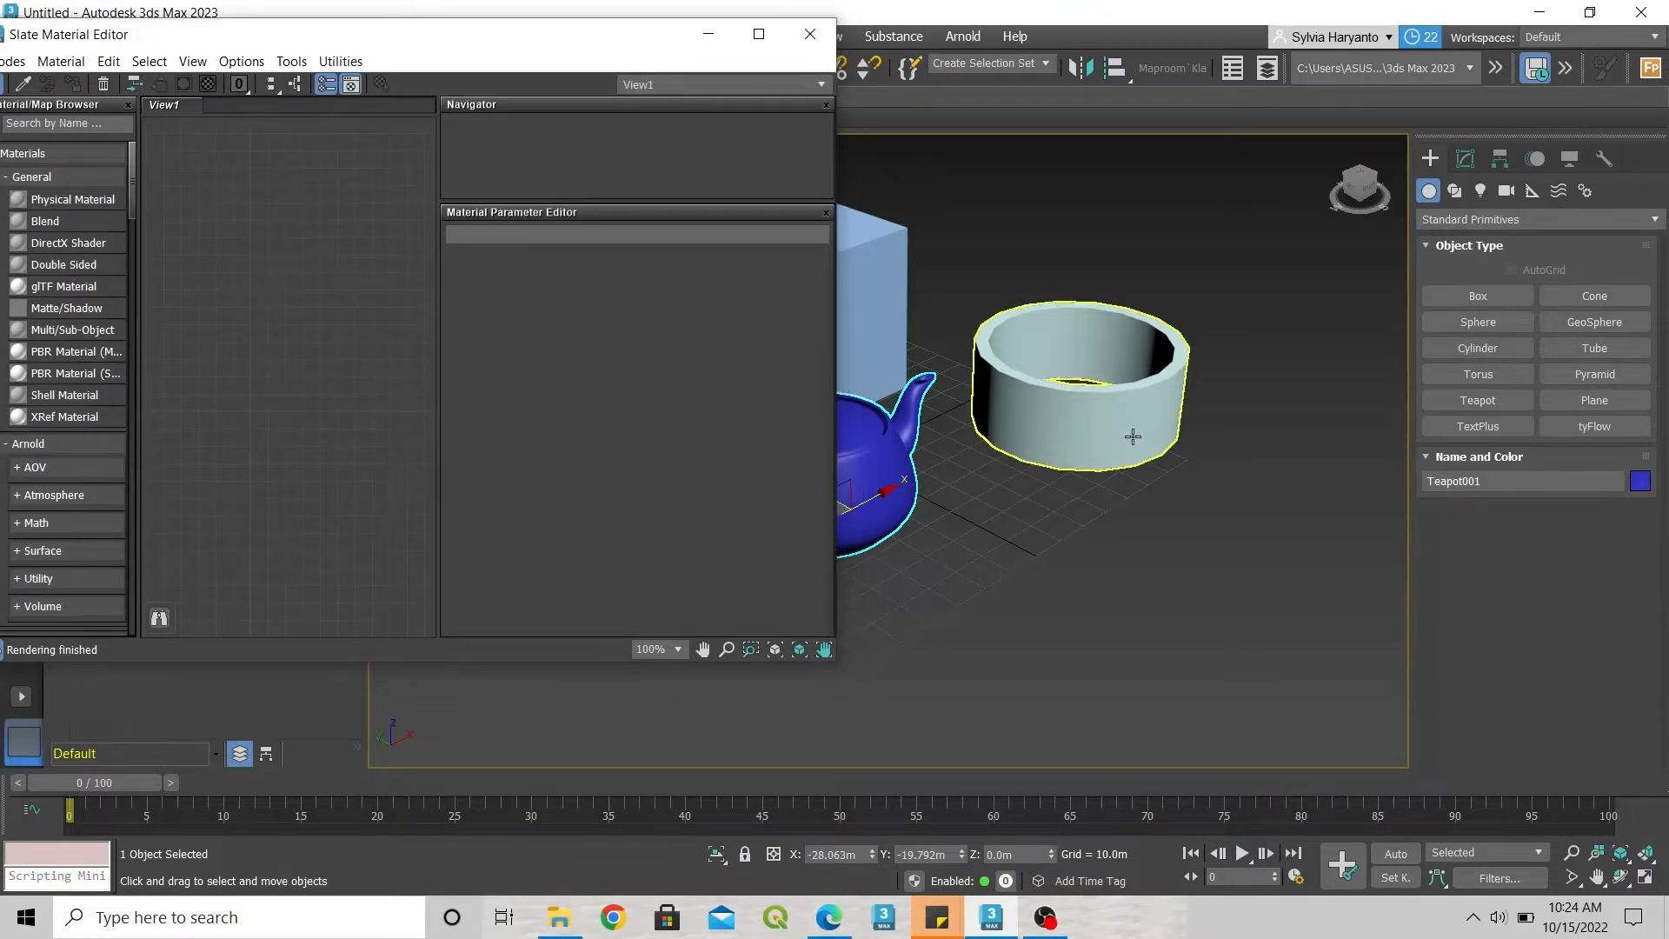
Deselect the teapot and add a Physical Material node to the material editor's node view
scroll(1132, 437, "down", 3)
scroll(915, 355, "up", 3)
scroll(1083, 413, "down", 3)
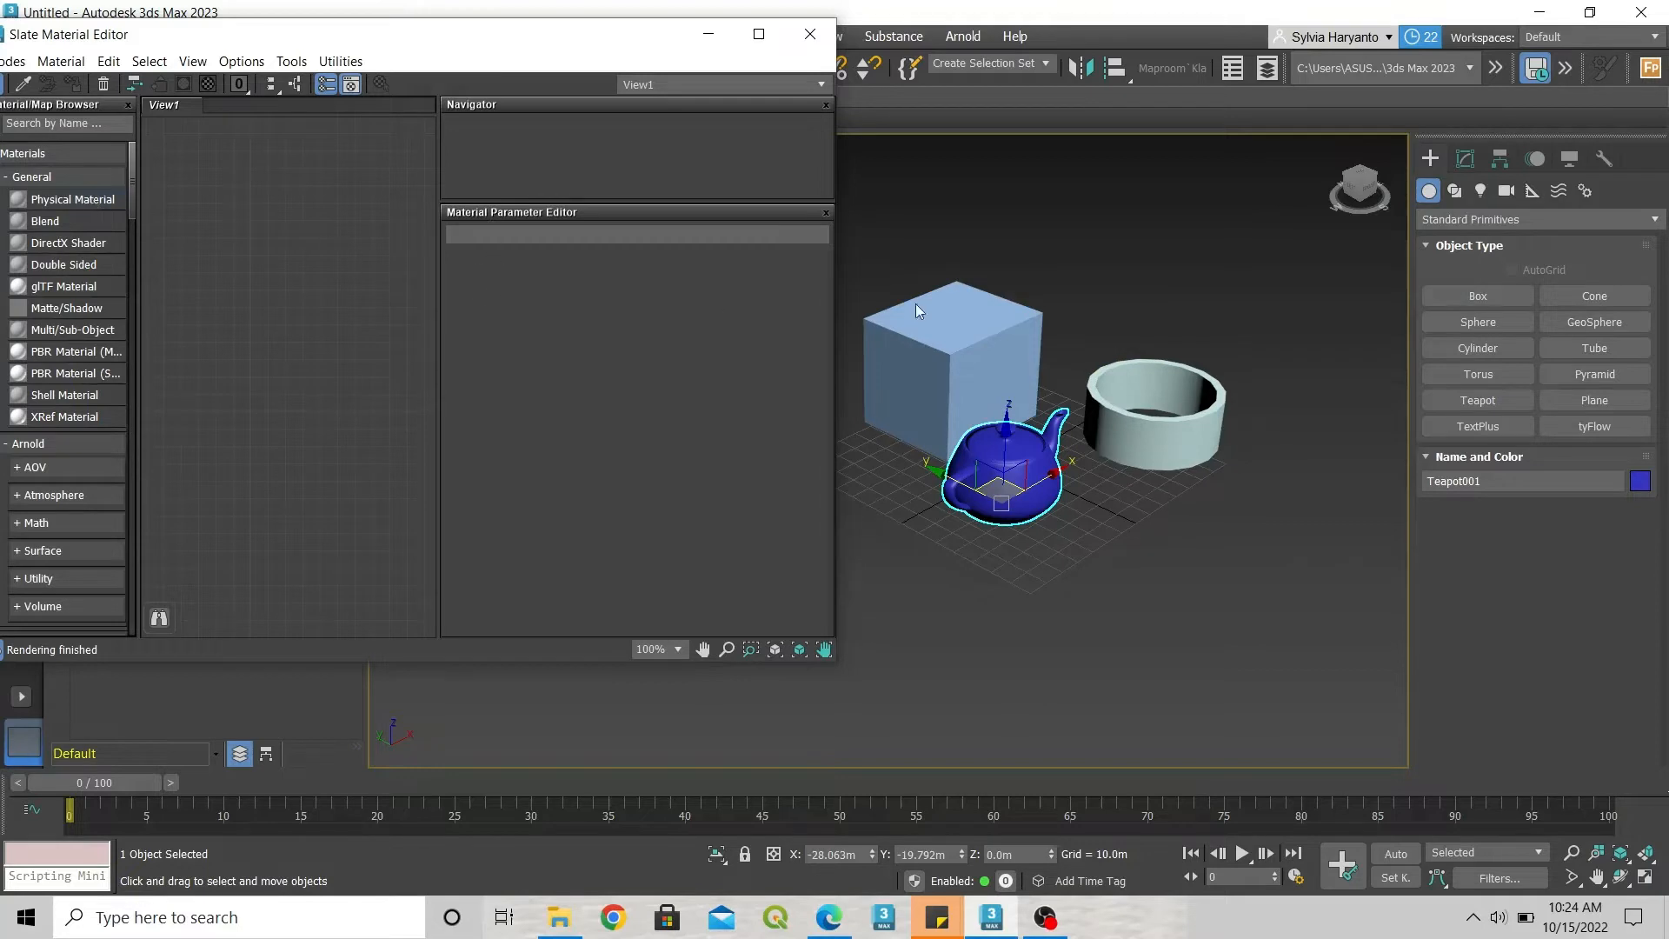
left_click(1264, 273)
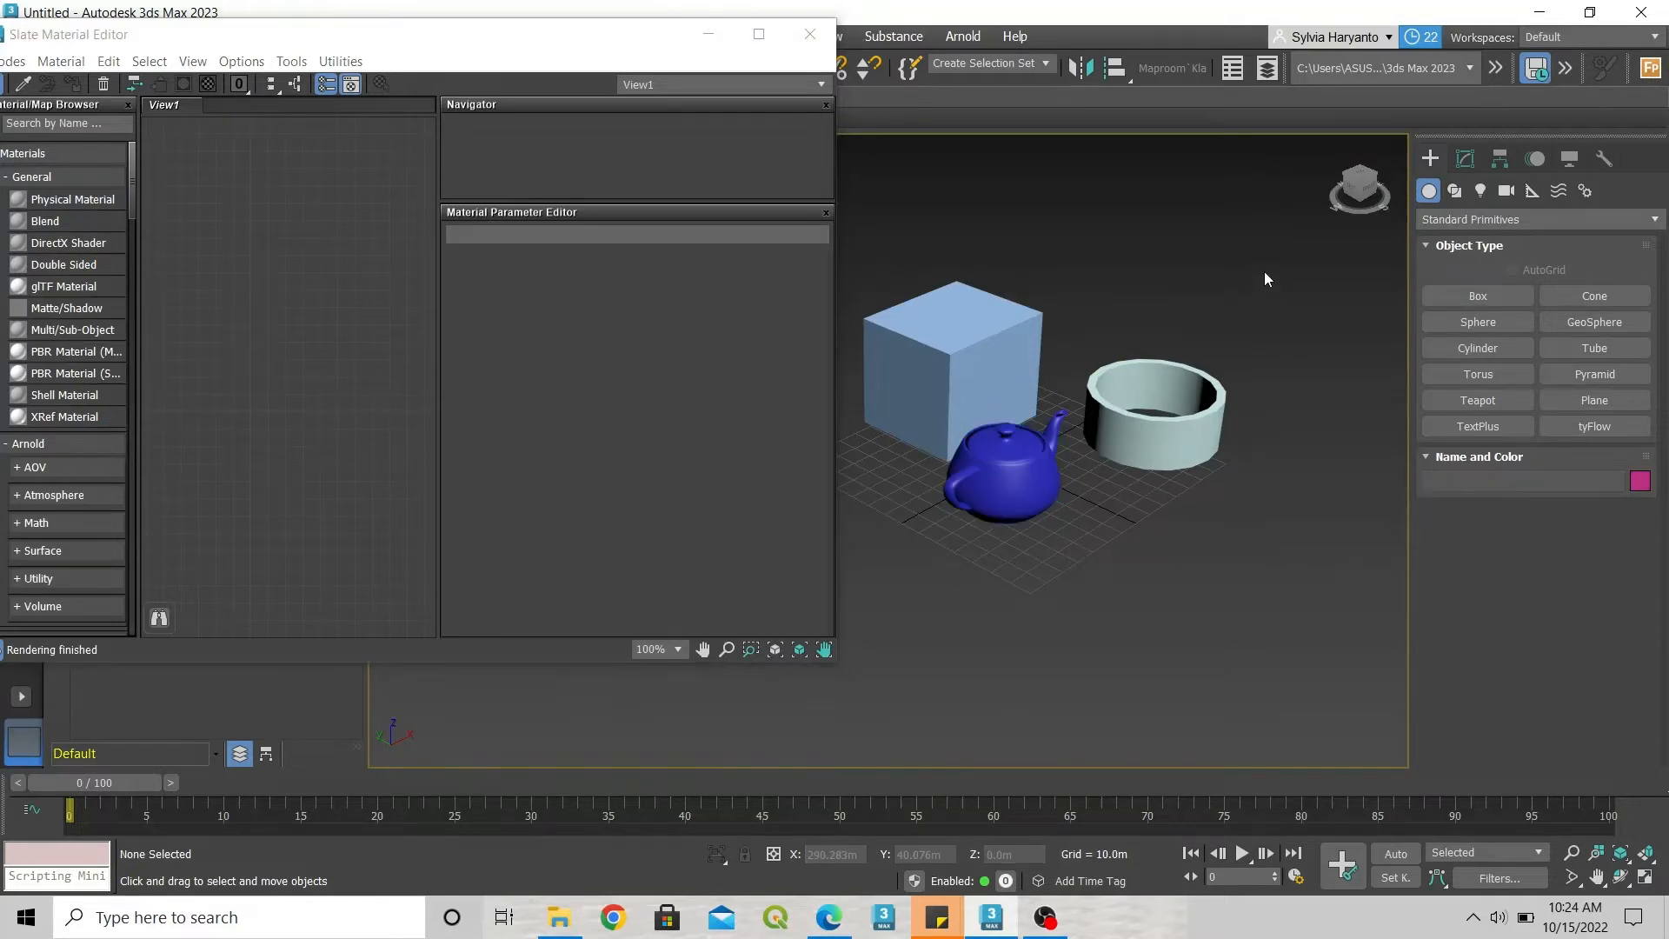
left_click(108, 201)
left_click_drag(245, 215, 252, 244)
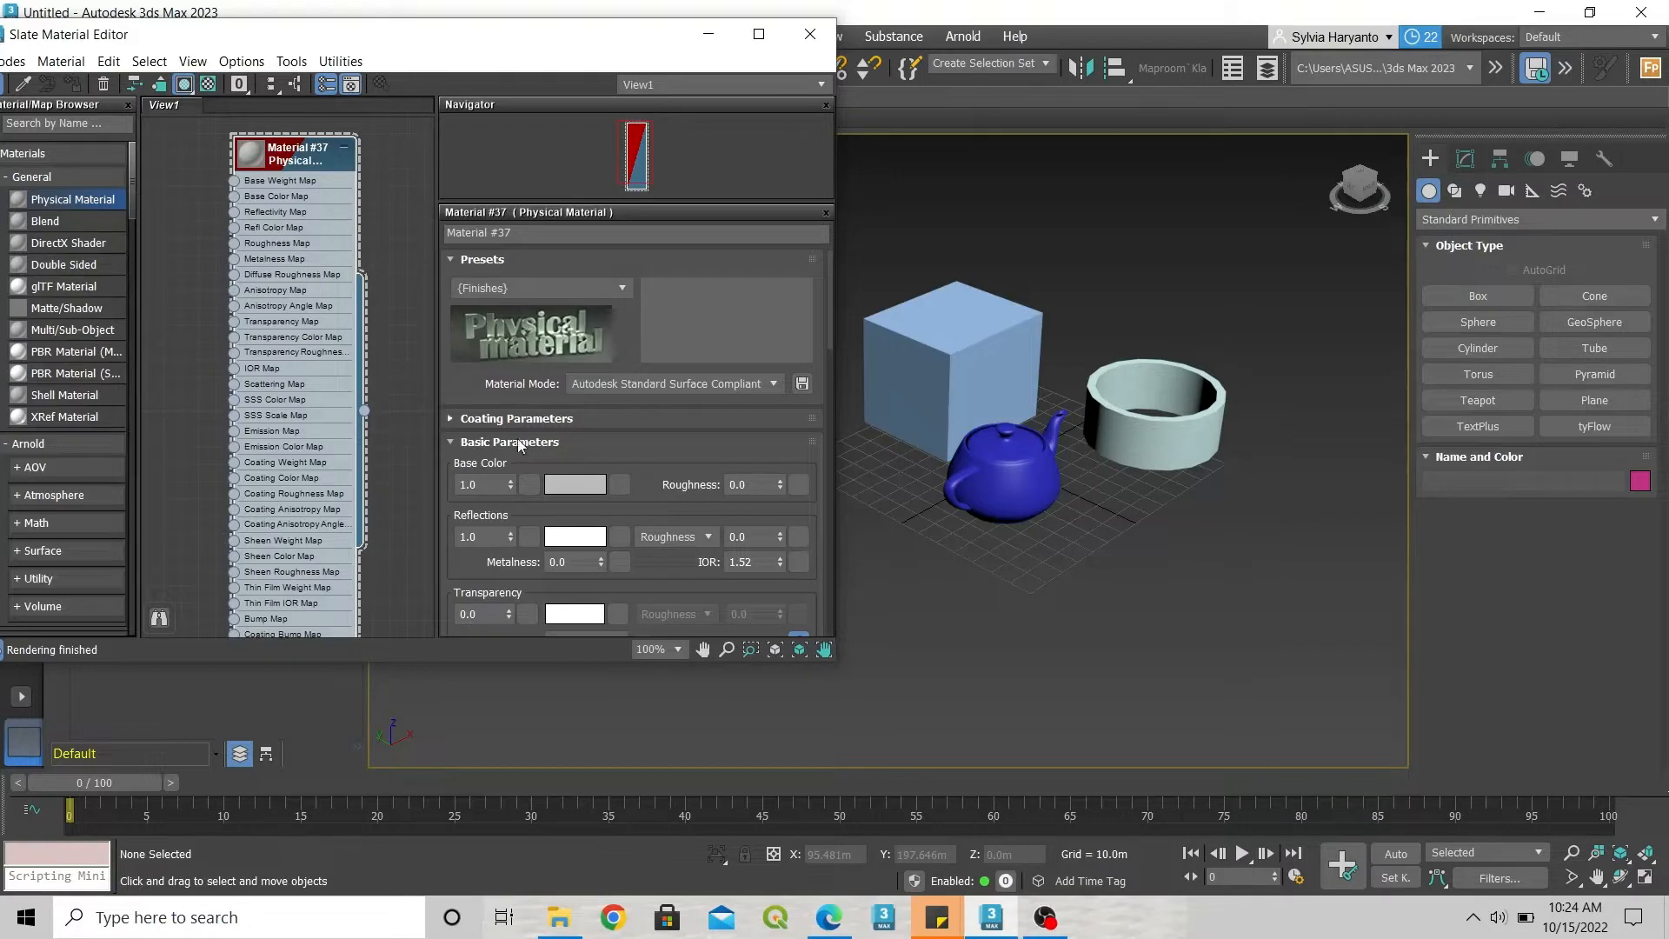
Change the material's base color to teal by setting its Red value to 0
left_click(576, 485)
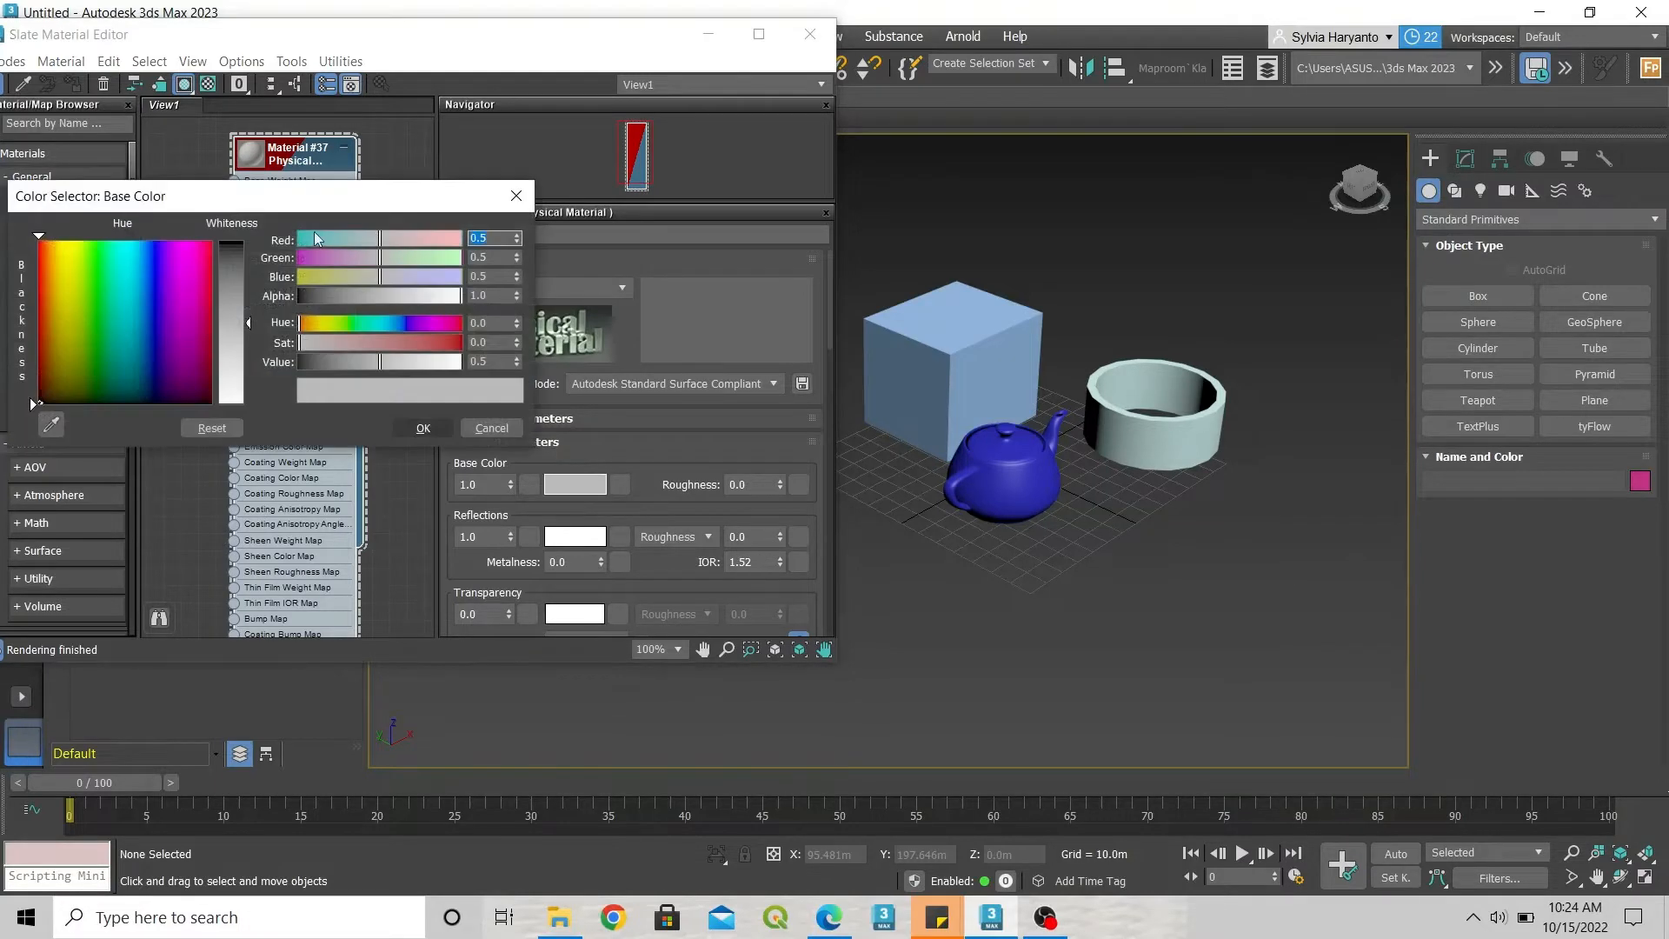
type("0")
key("Return")
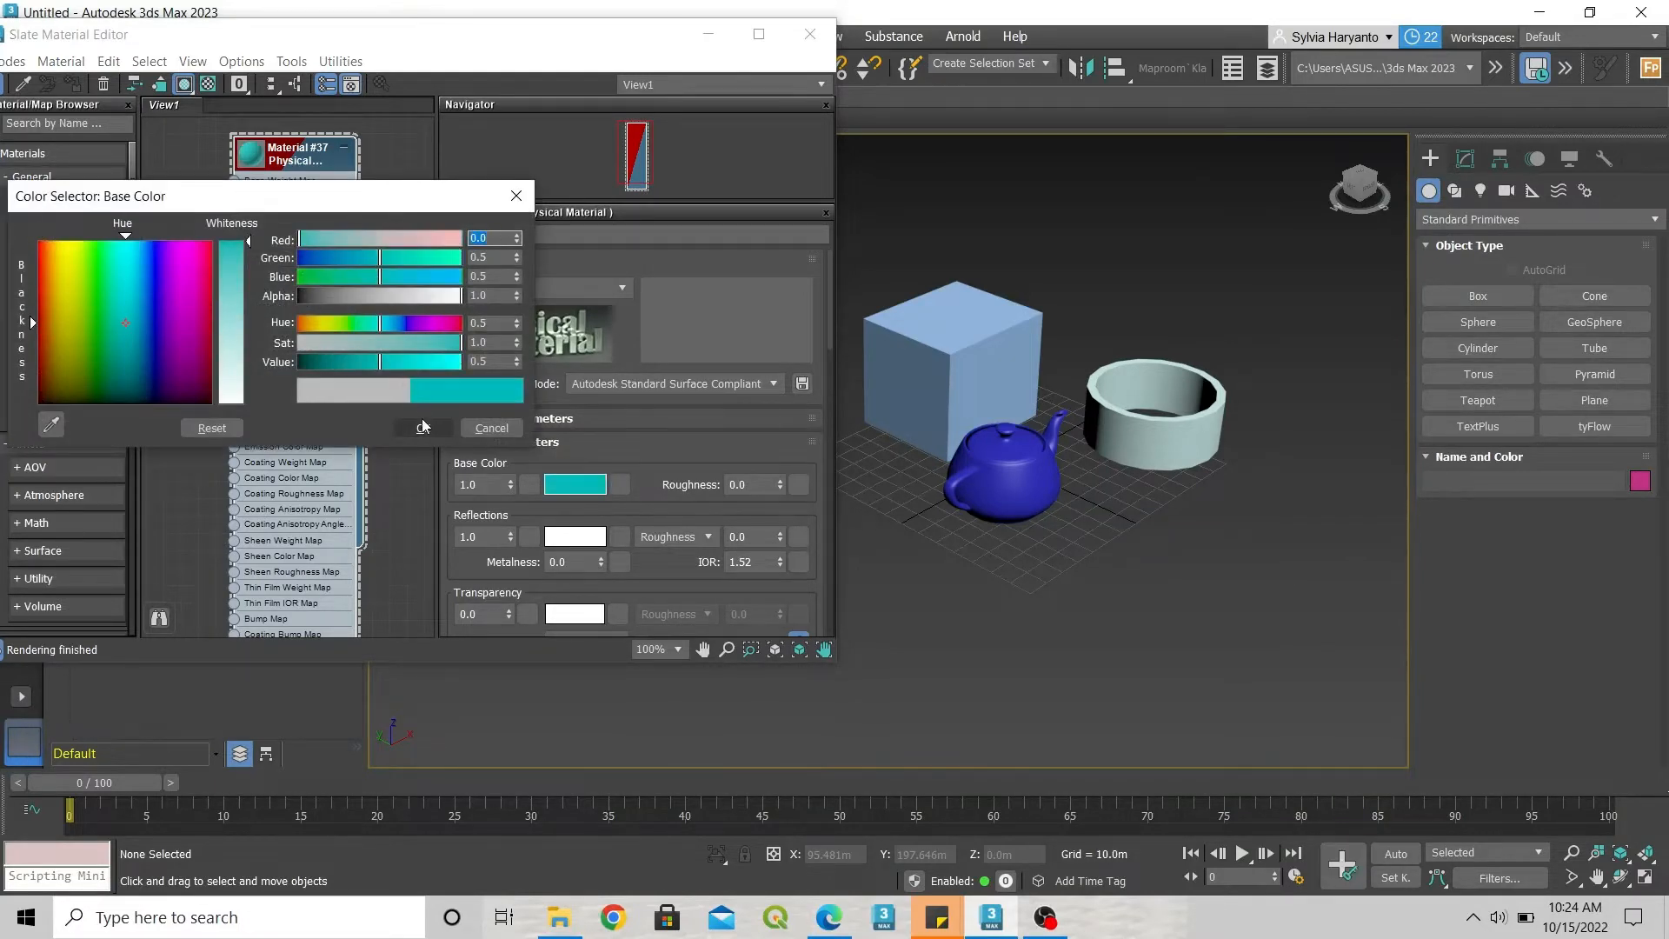
left_click(423, 426)
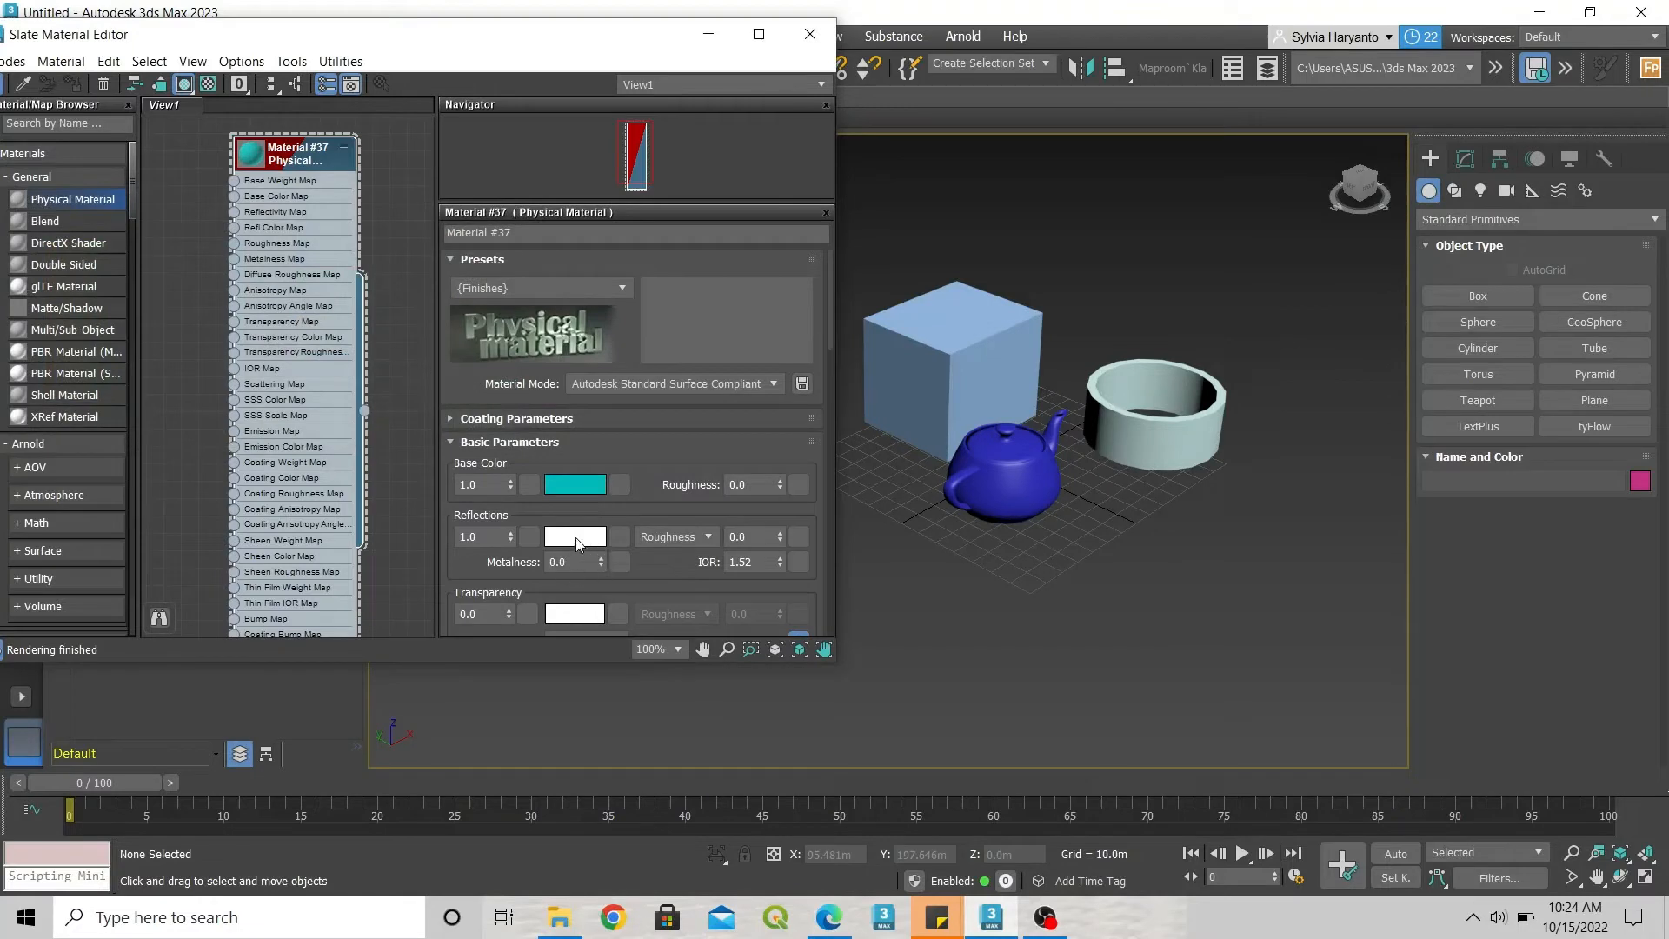
Set the material's reflections weight to 0
double_click(500, 536)
type("0")
key("Return")
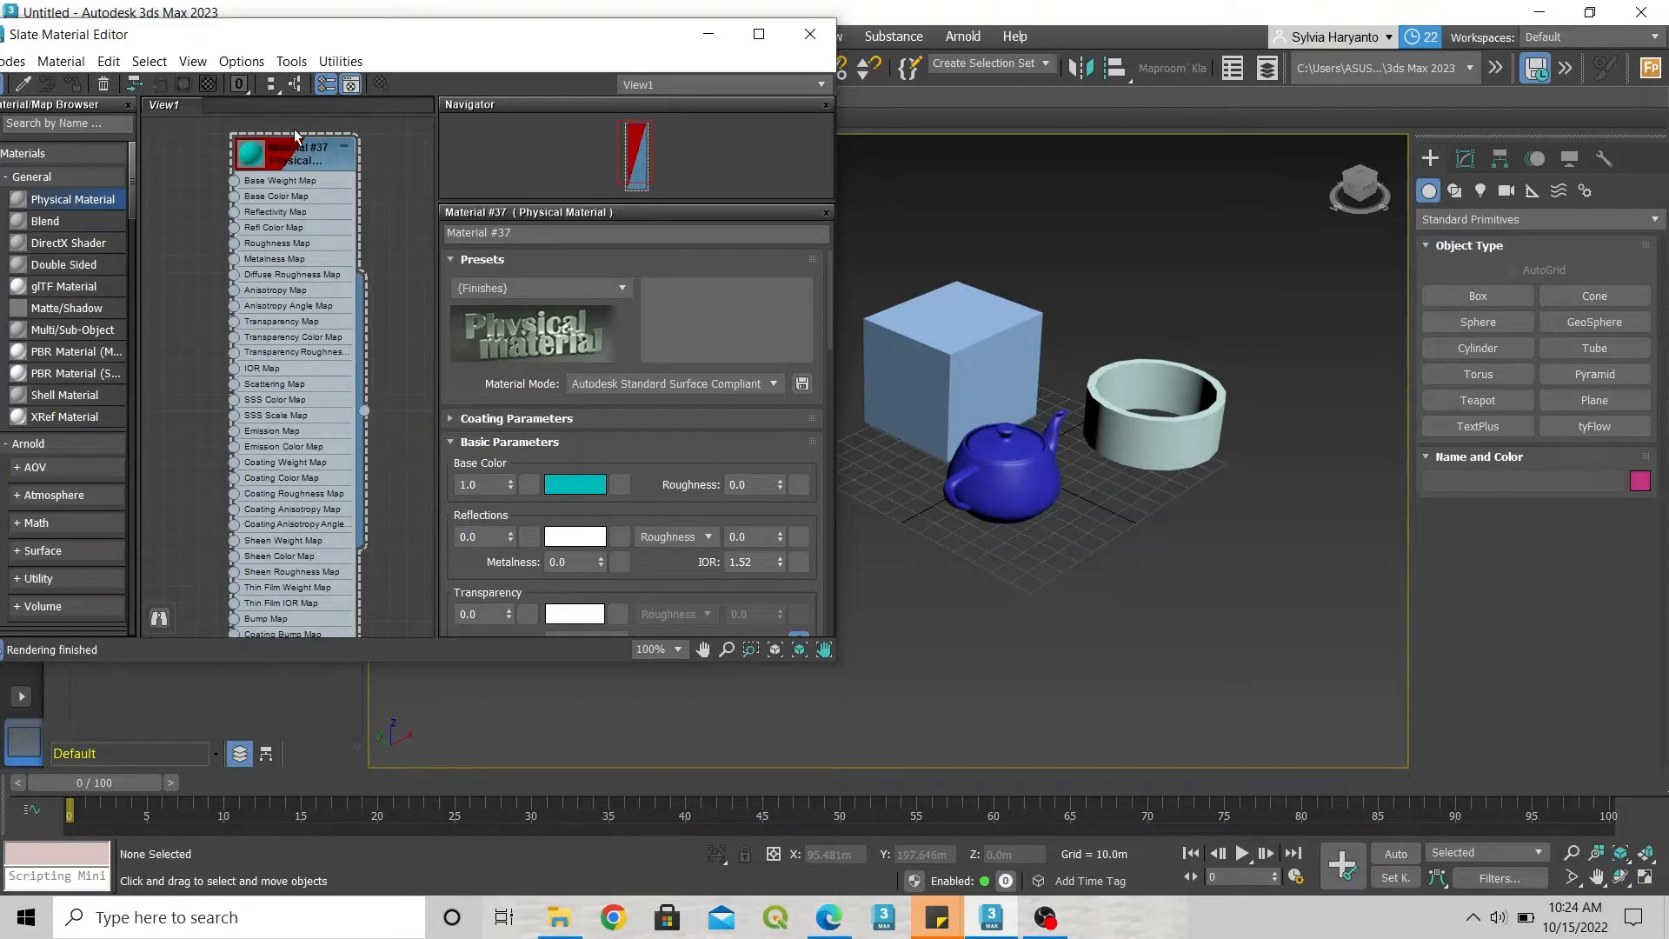
Reposition the material node, assign the teal physical material to the teapot, and deselect the teapot
left_click_drag(295, 135, 278, 136)
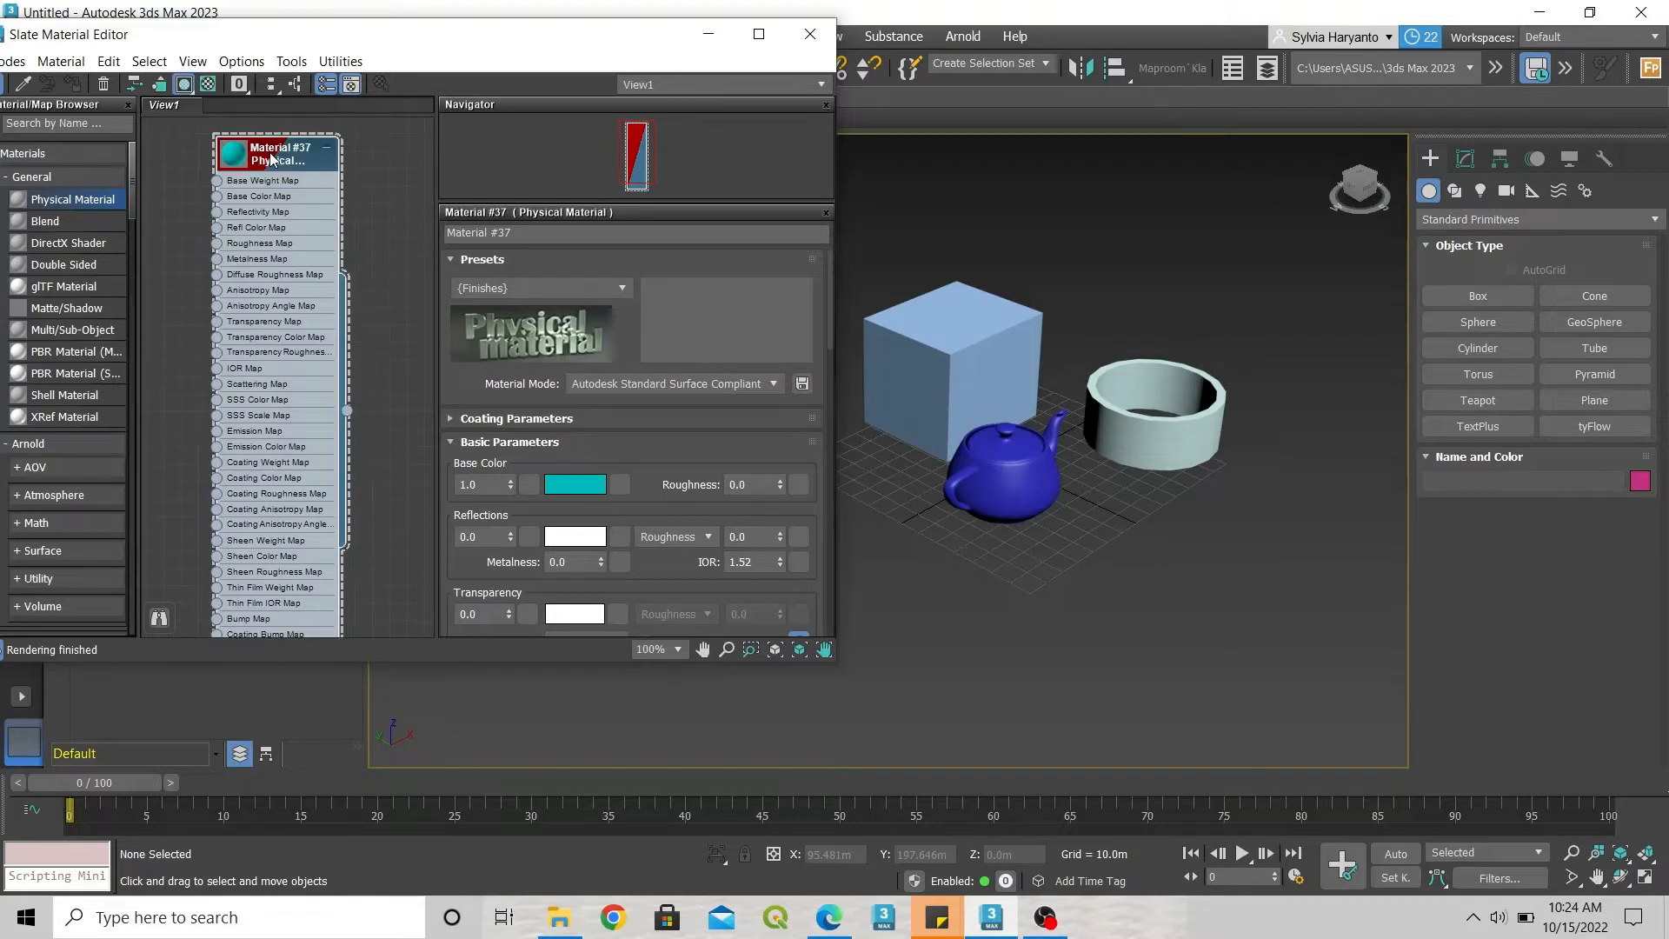
left_click(963, 594)
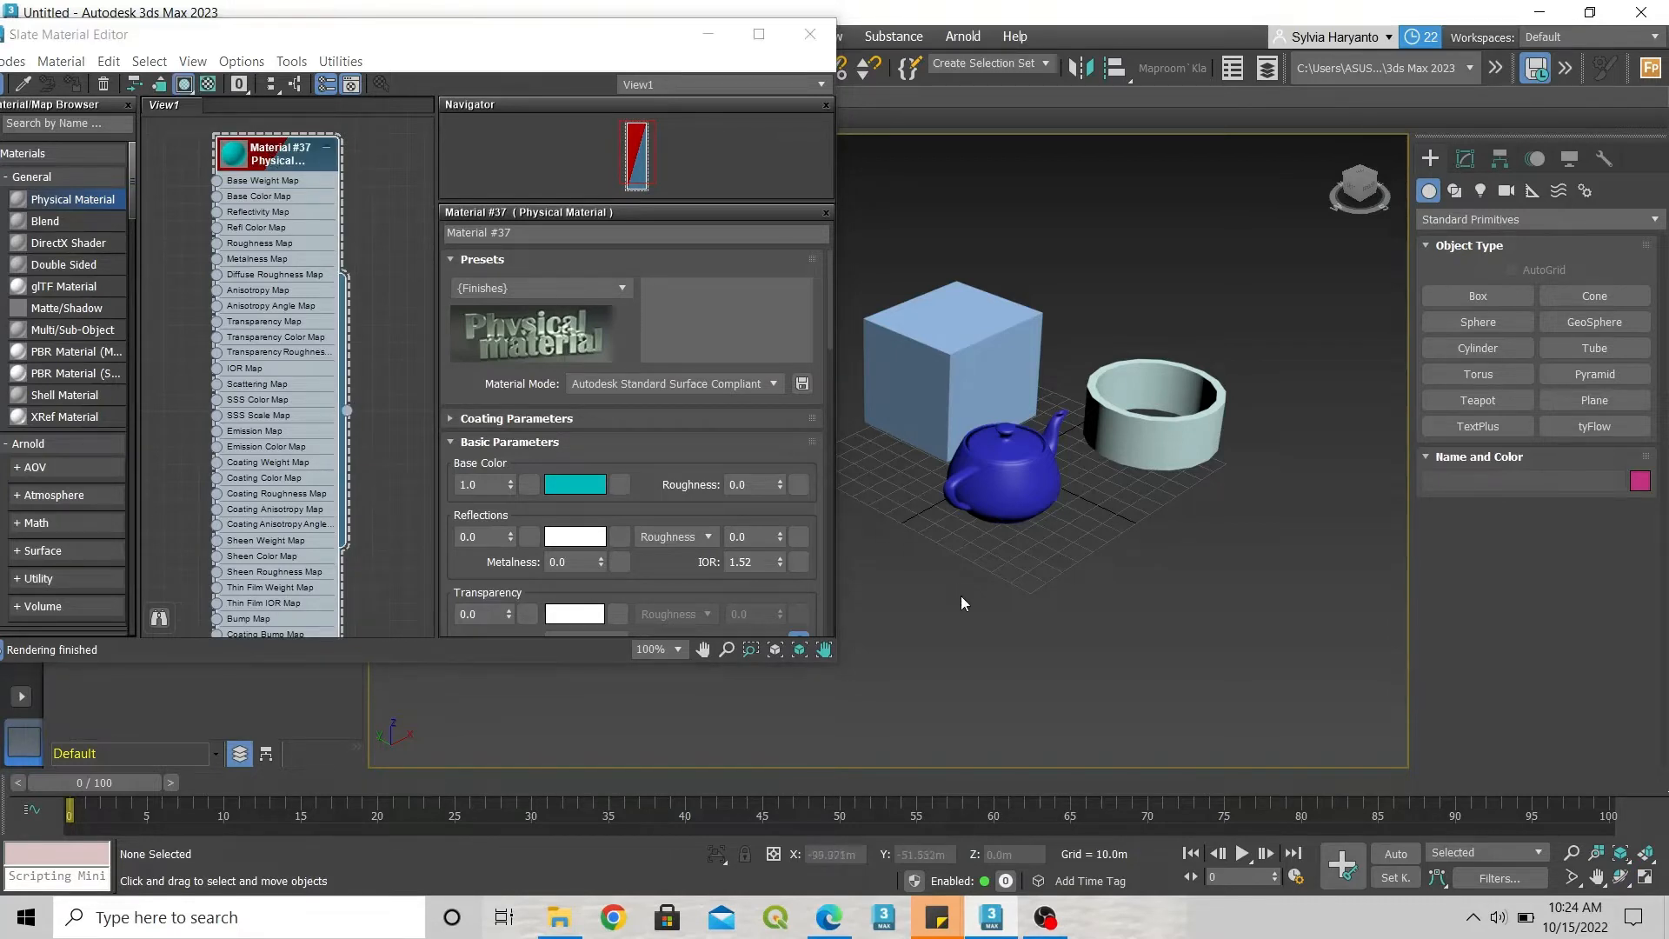
left_click(278, 153)
left_click_drag(282, 157, 245, 164)
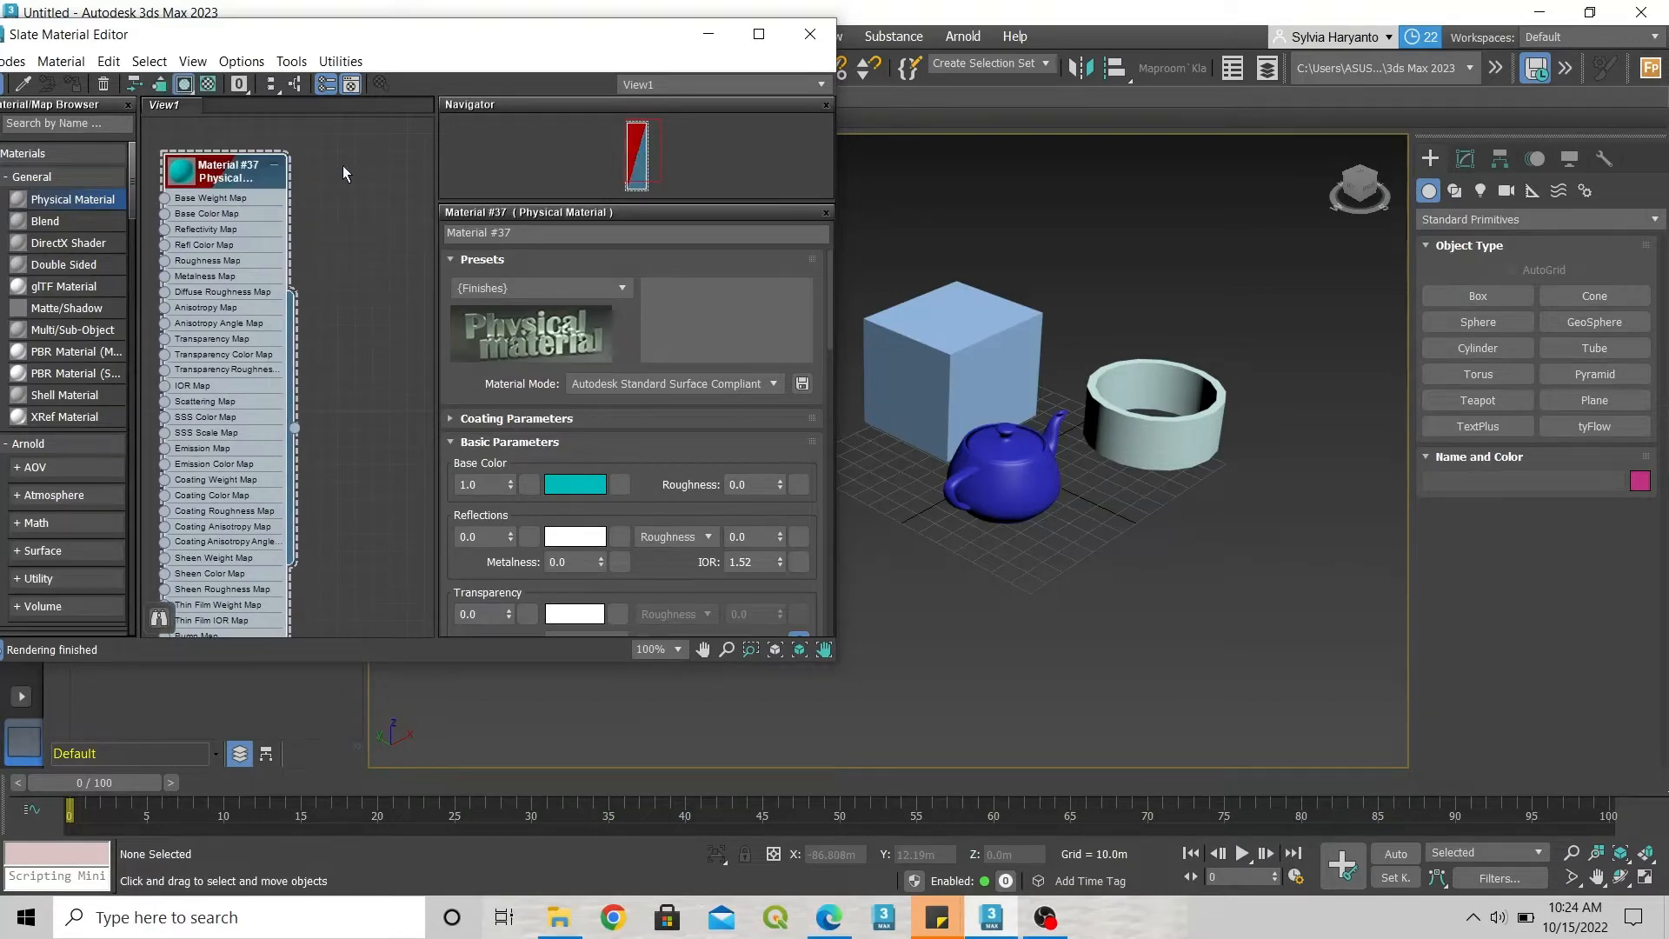
left_click(215, 171)
left_click(1004, 474)
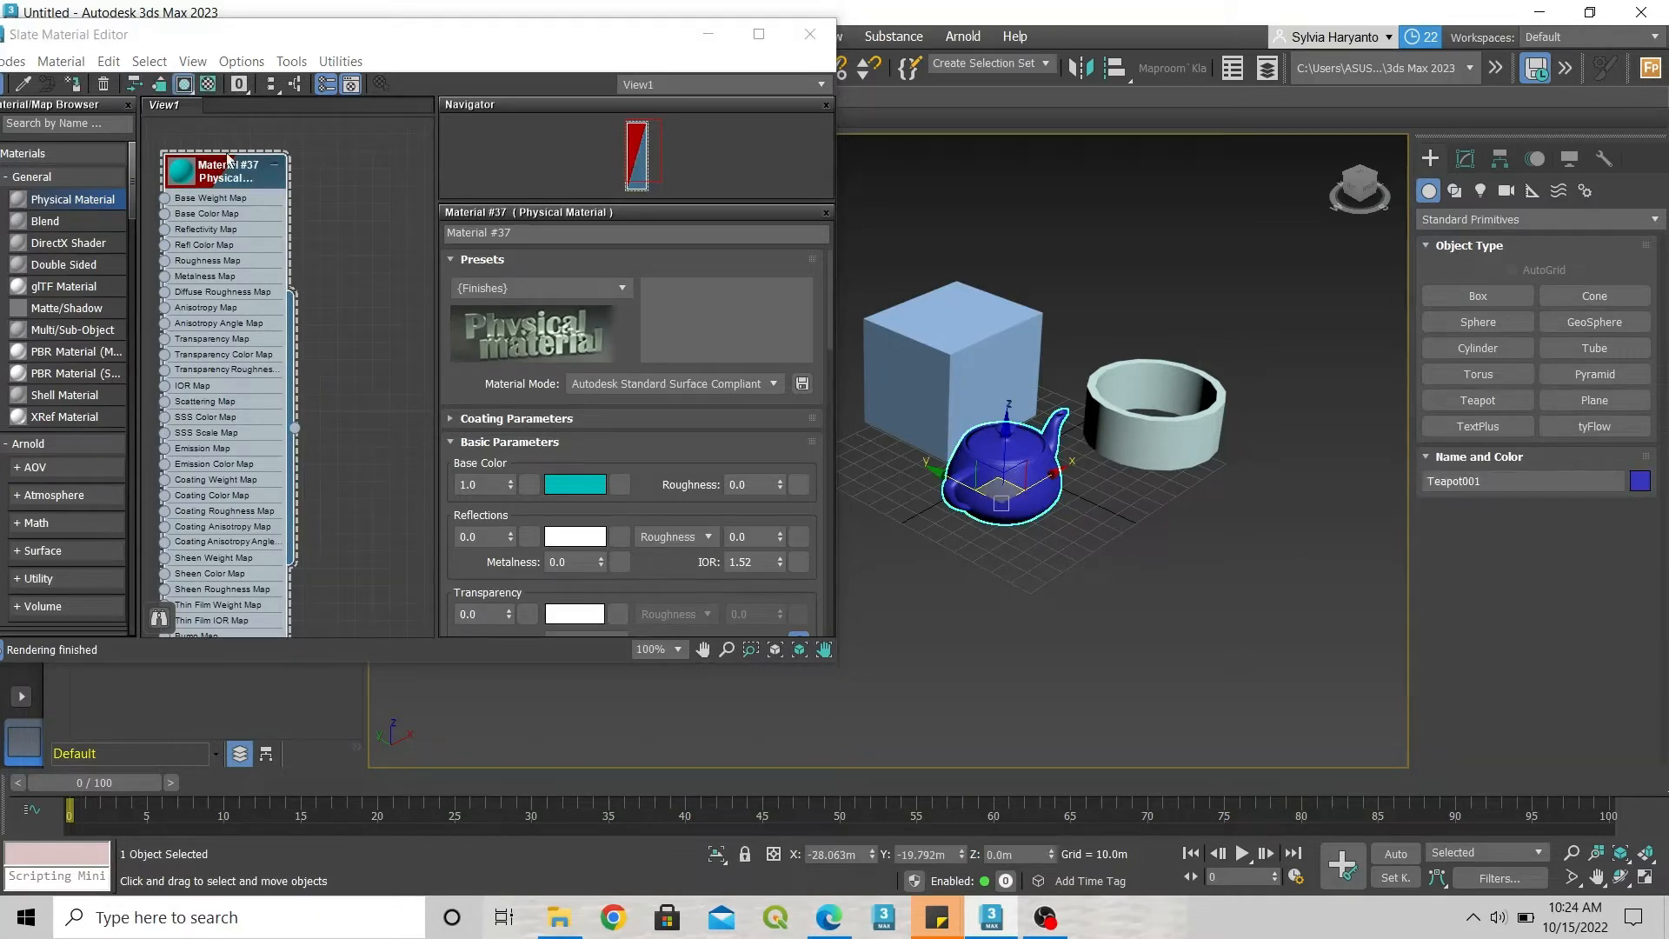
left_click(76, 83)
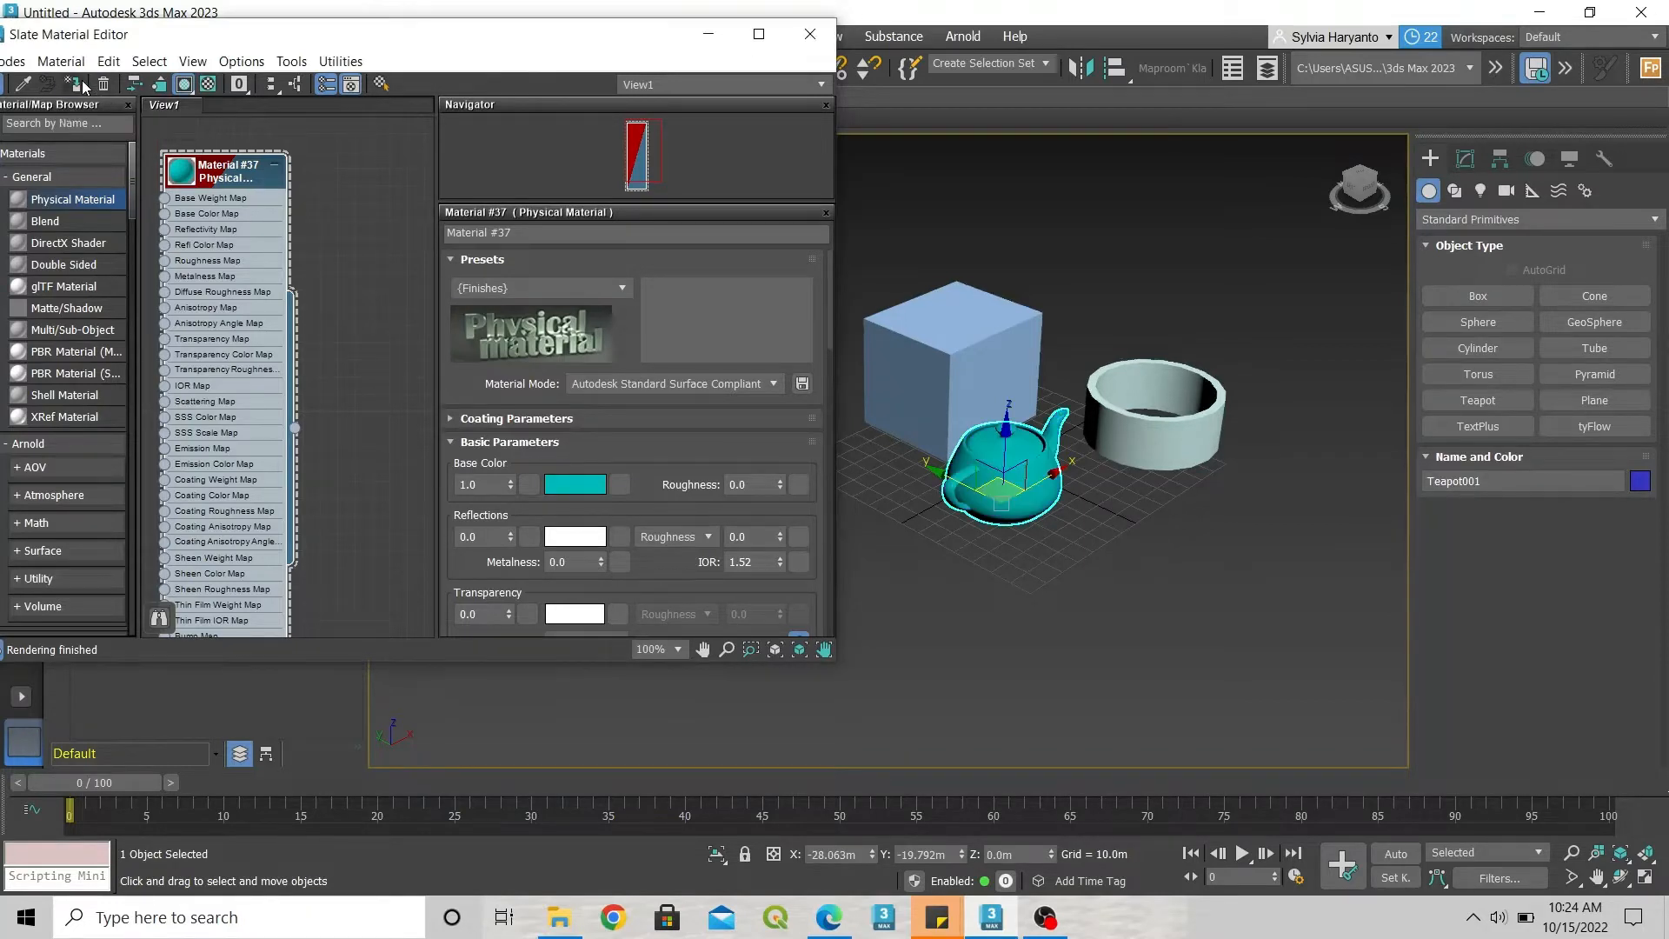
left_click(1285, 638)
Set the physical material's reflections weight to 1.0 and inspect the reflection on the teapot up close
scroll(1082, 460, "up", 8)
scroll(1081, 460, "down", 2)
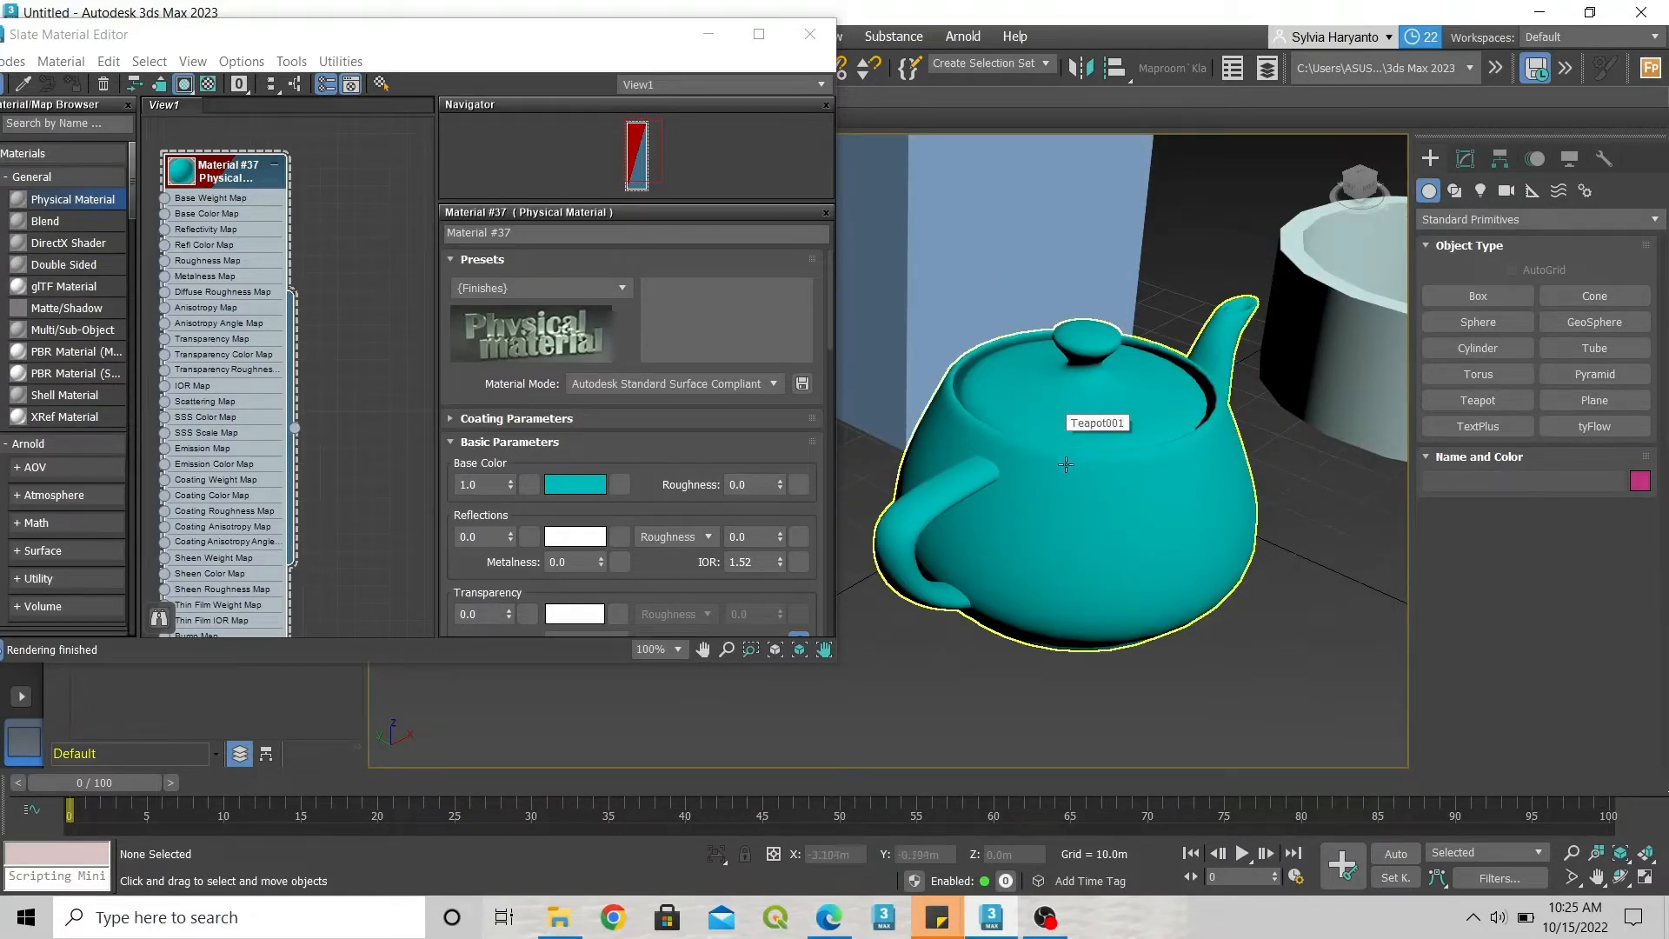
left_click_drag(233, 169, 266, 150)
right_click(267, 151)
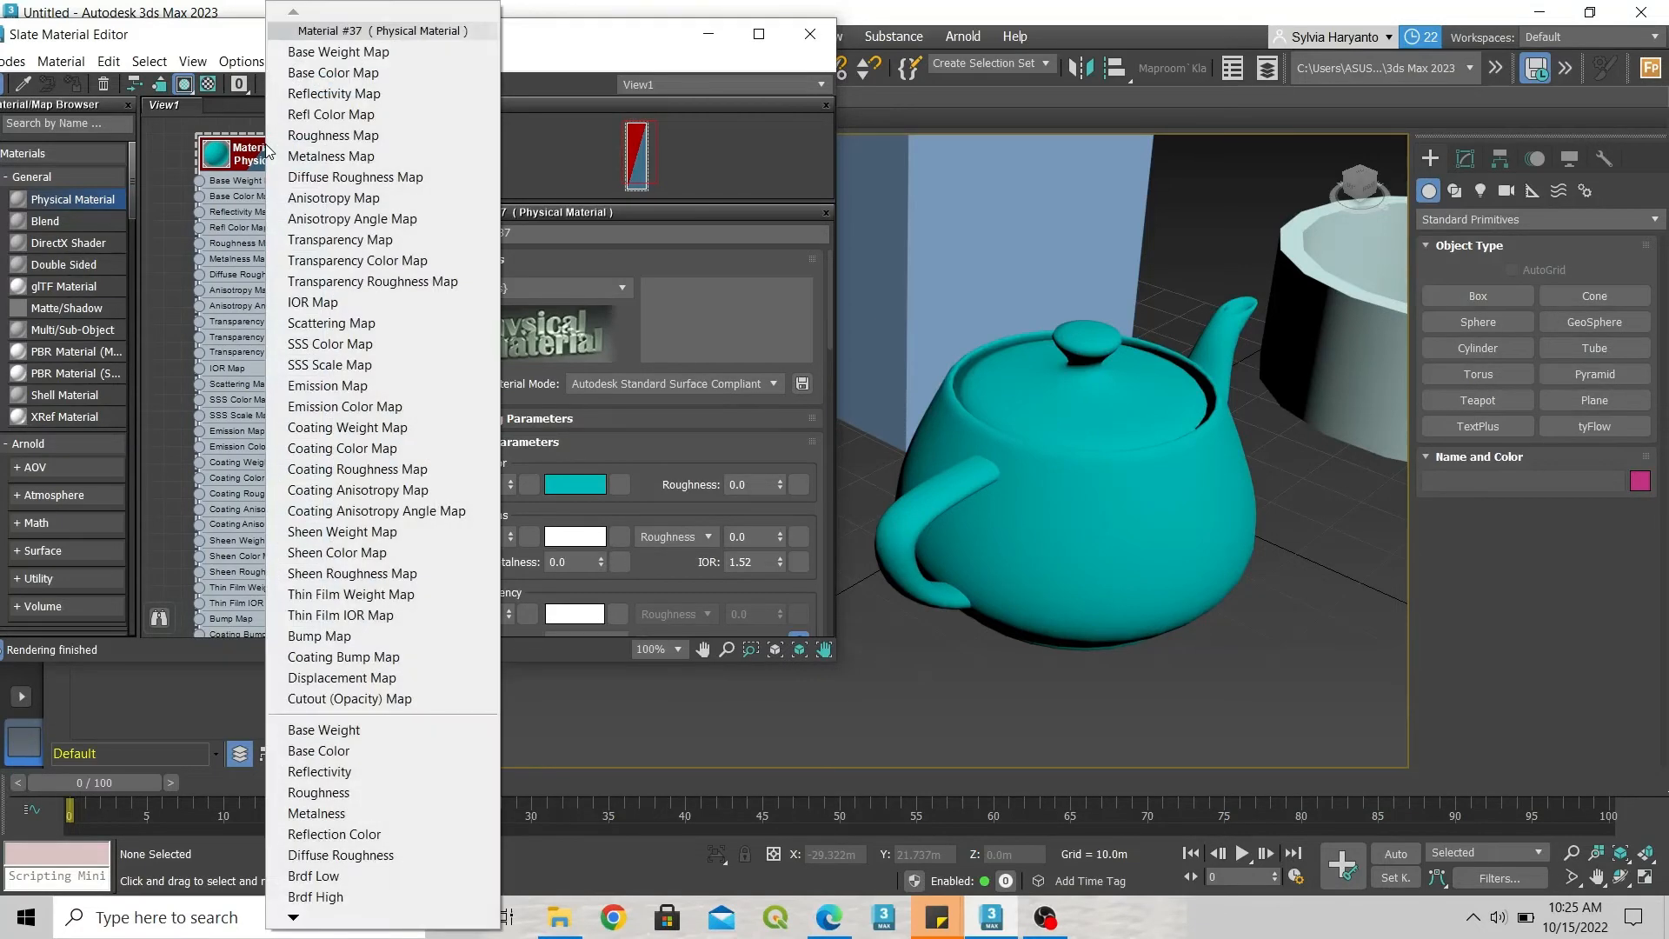
left_click(591, 545)
left_click(493, 537)
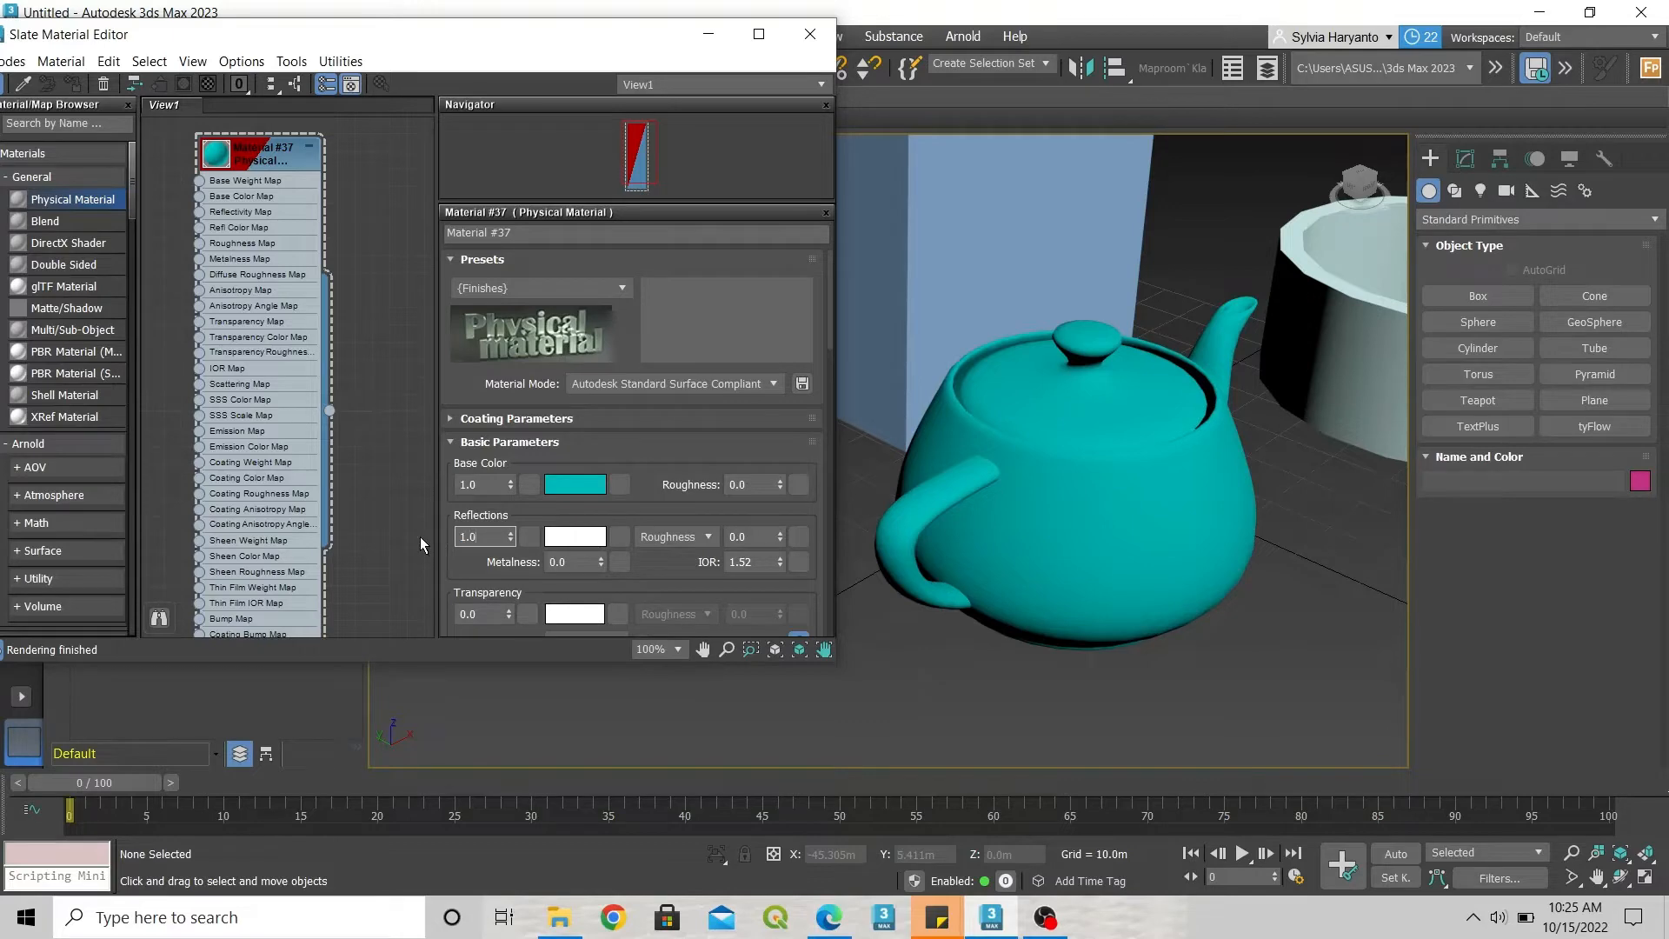
key("Return")
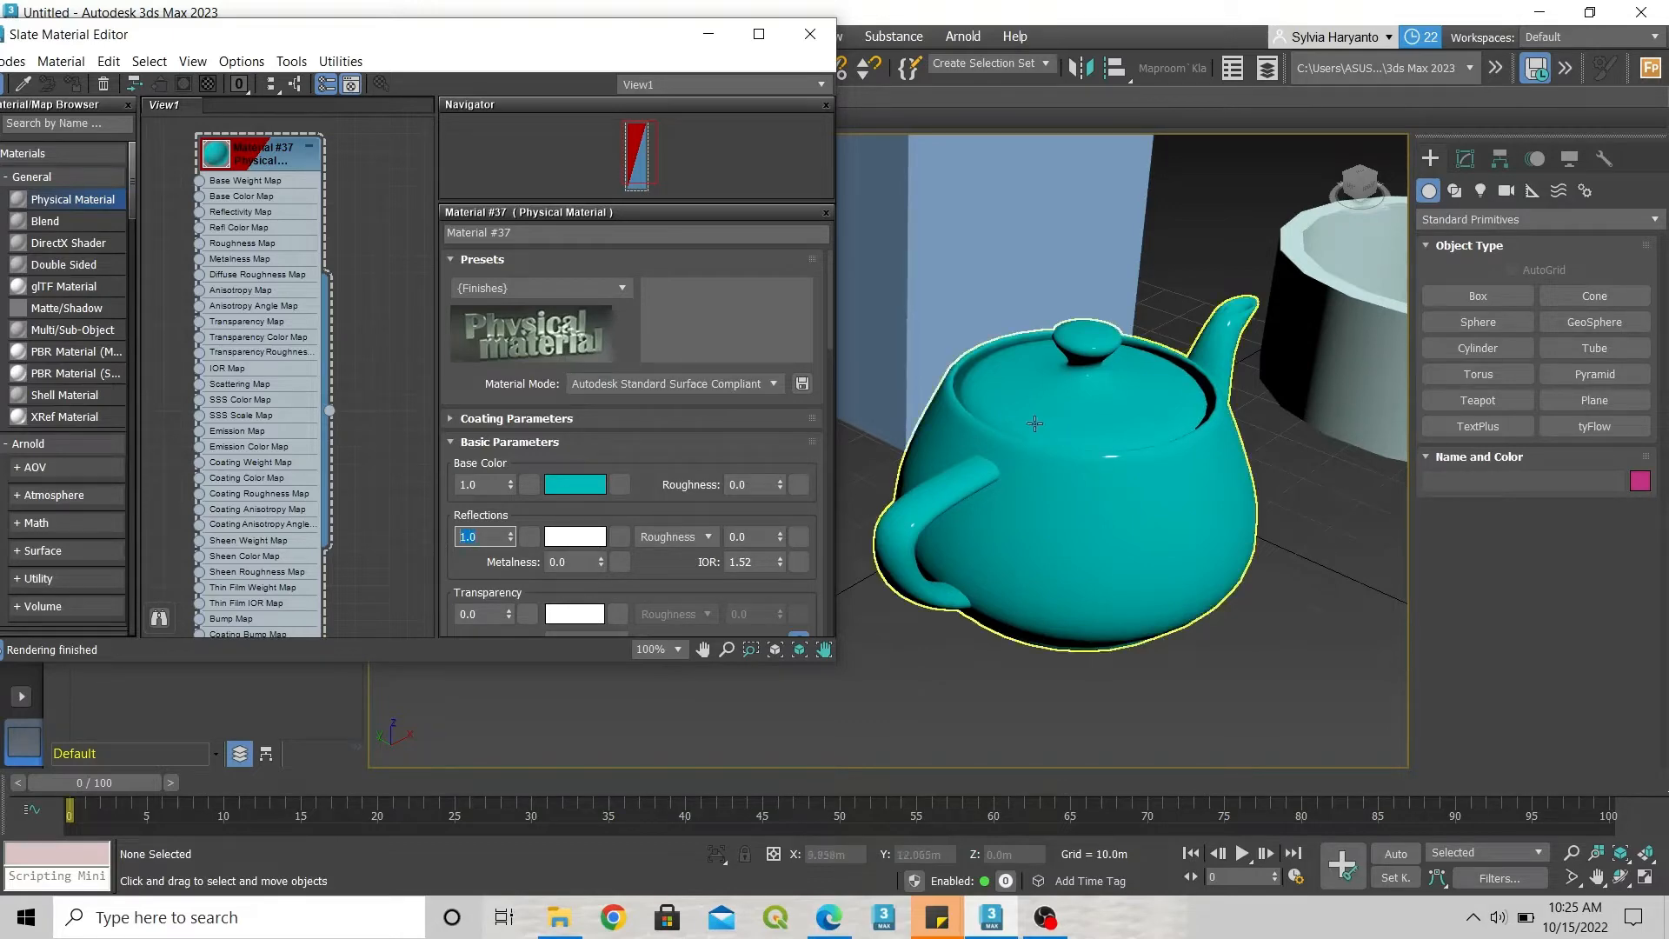
scroll(1034, 423, "up", 4)
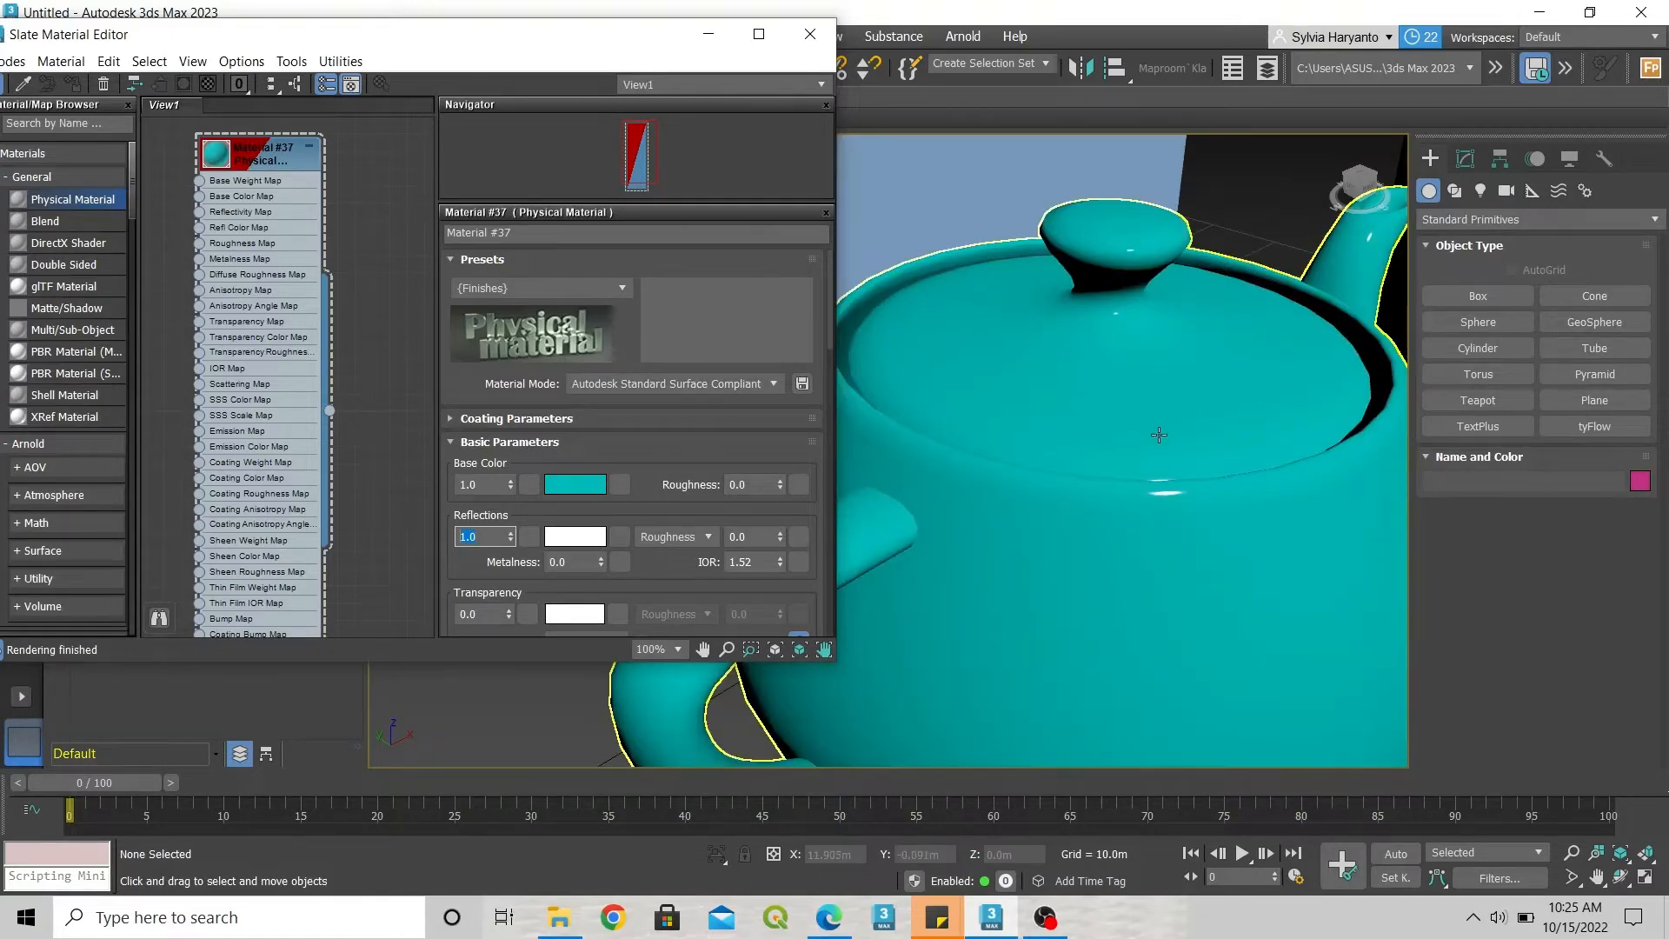
scroll(1158, 435, "down", 4)
View the physical material's transparency color in the color selector
scroll(699, 539, "down", 1)
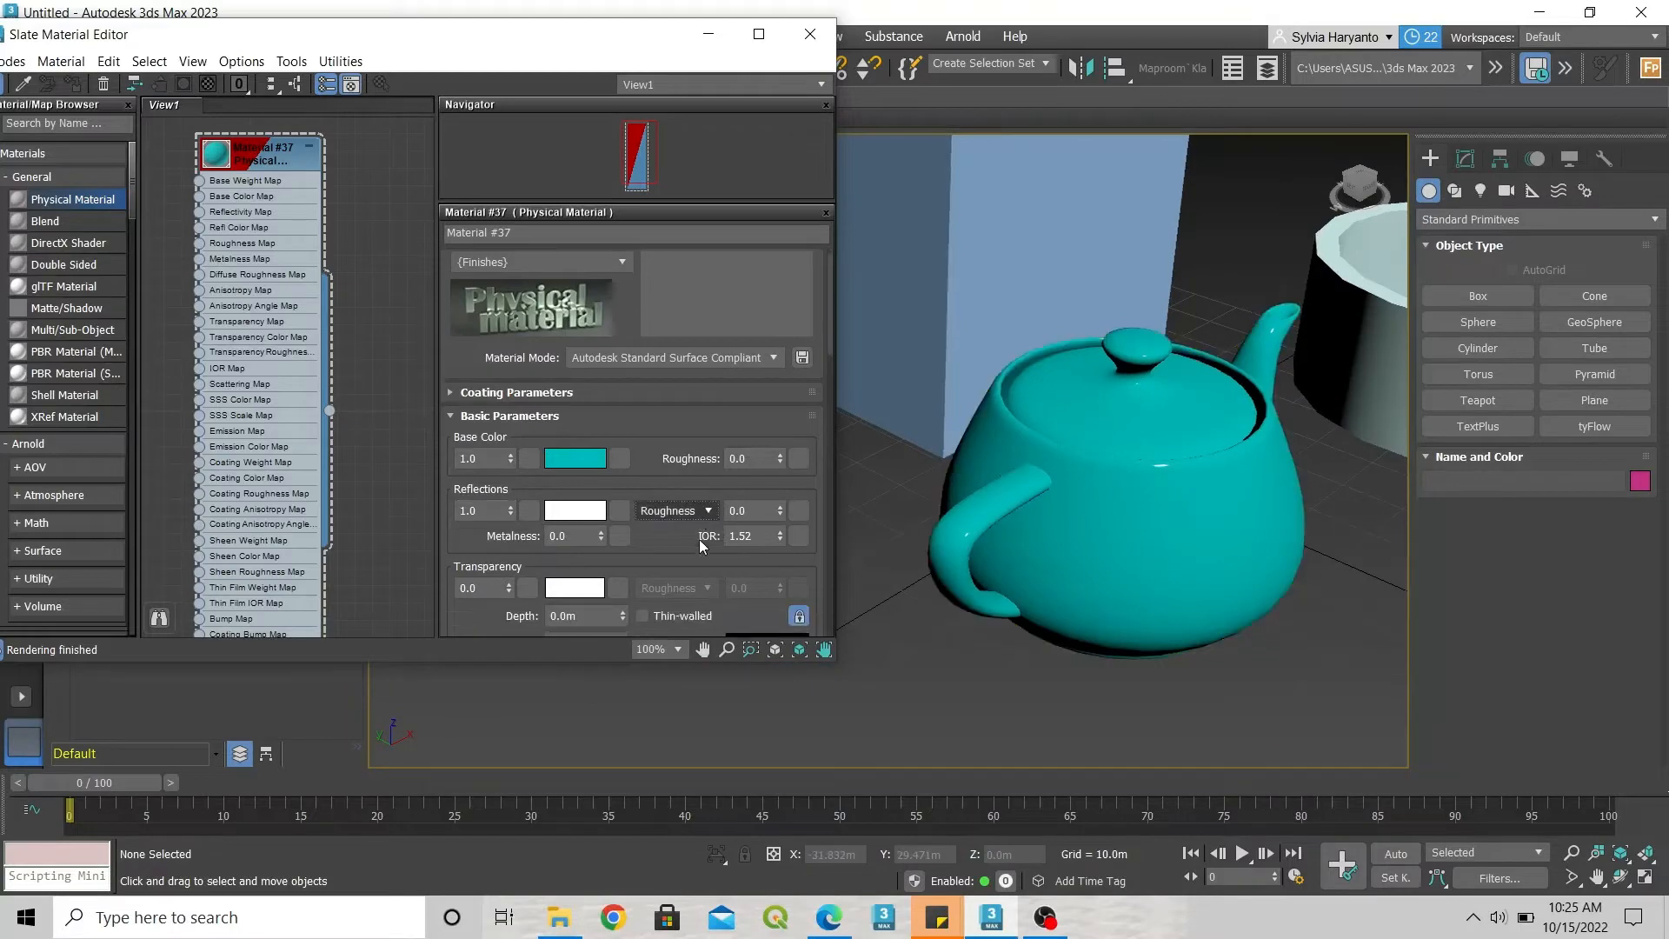
scroll(699, 539, "down", 6)
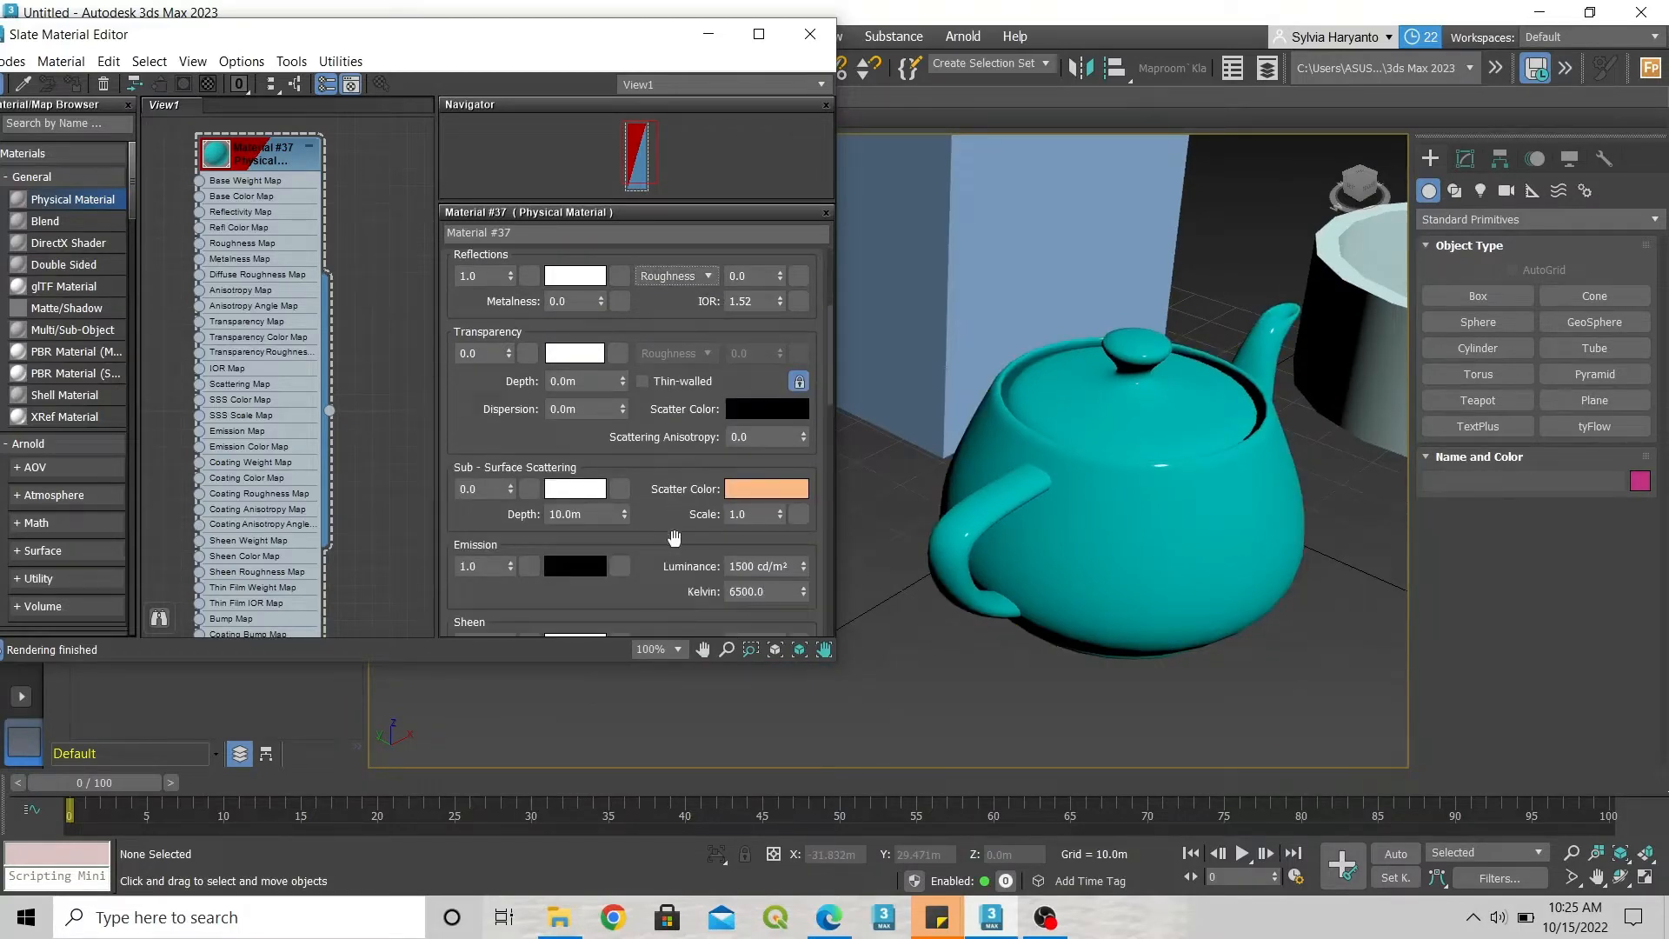
left_click(563, 355)
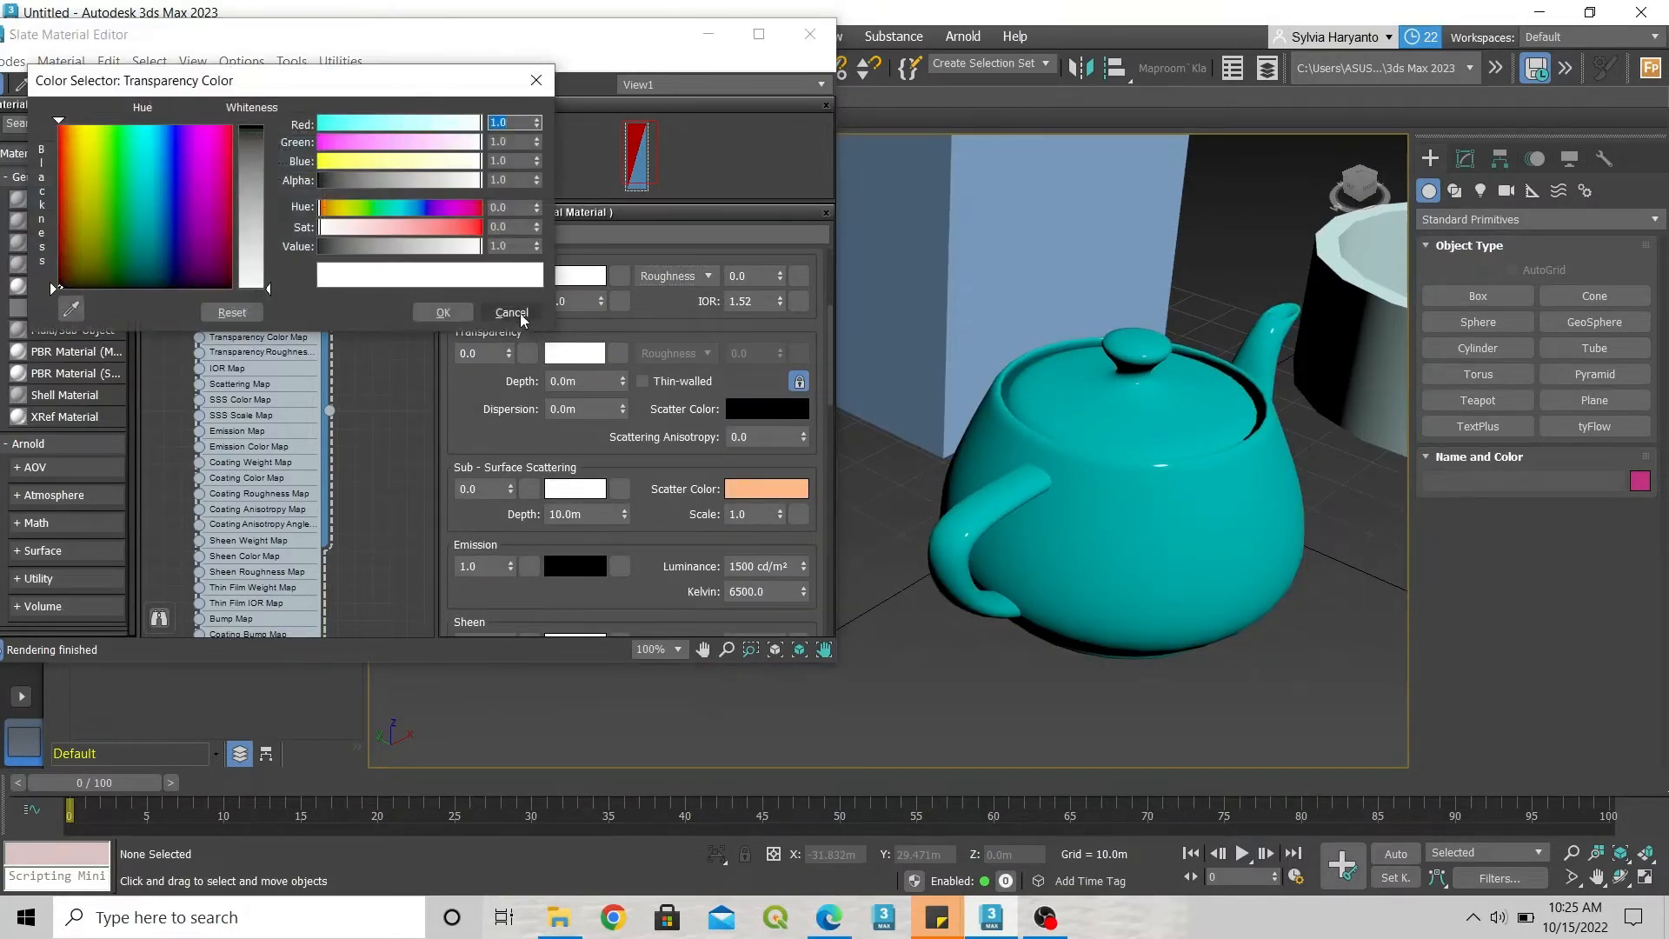
left_click(442, 312)
Set the physical material's transparency weight to 1.0 and inspect the teapot up close
left_click(487, 352)
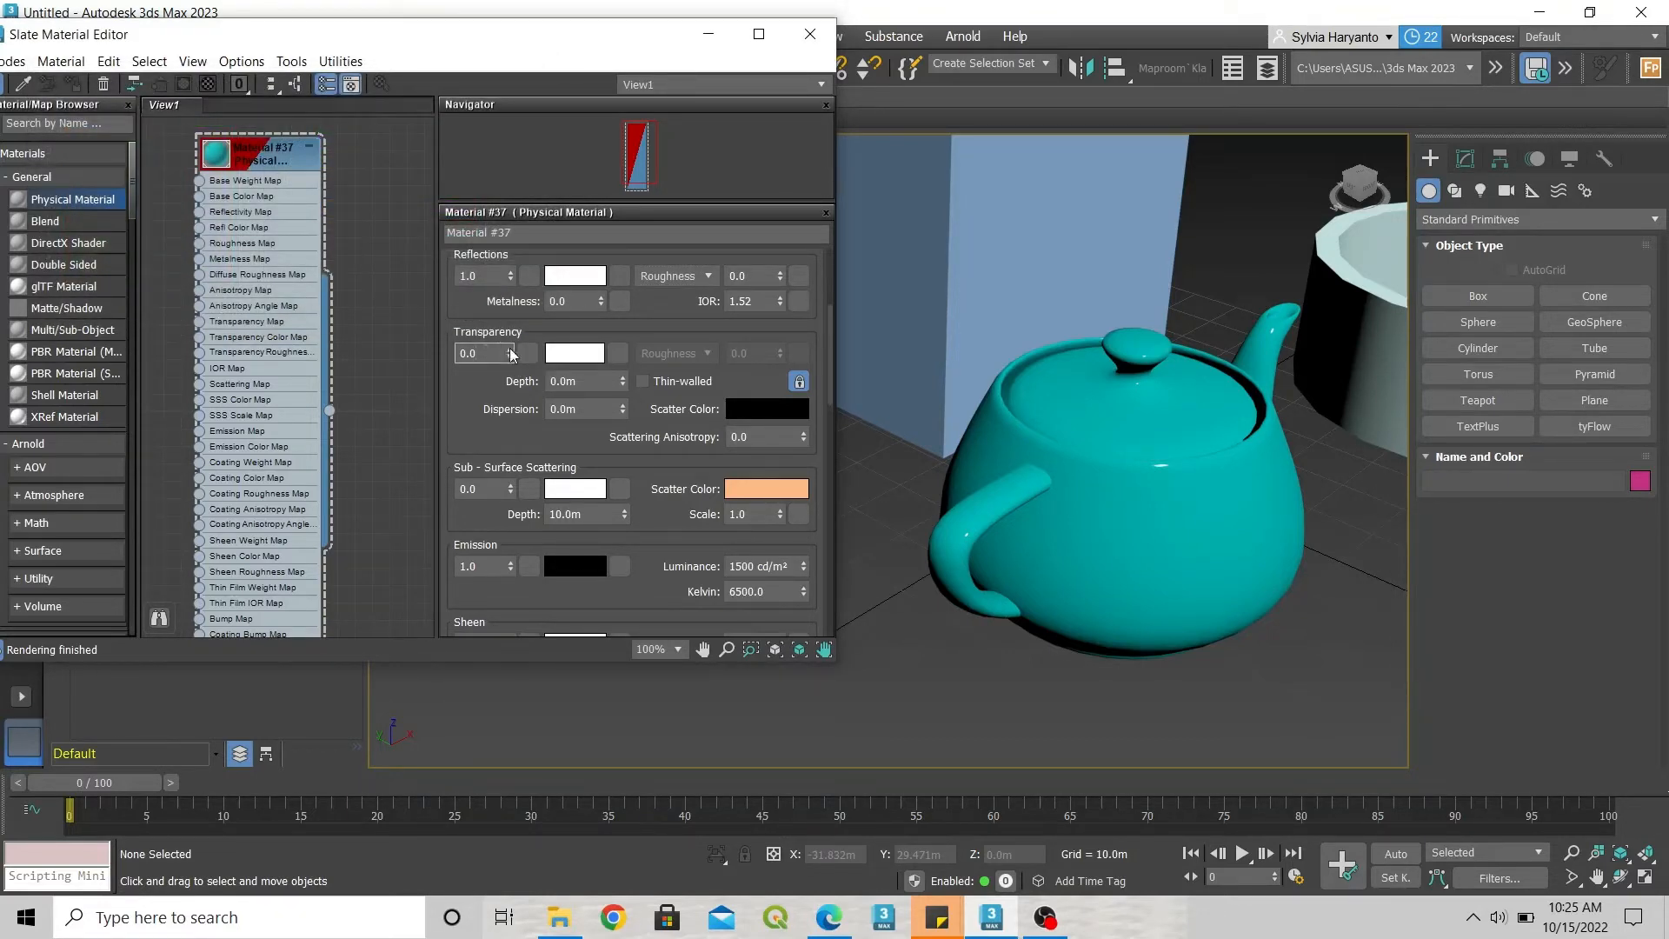
left_click(510, 349)
left_click(510, 350)
left_click(509, 349)
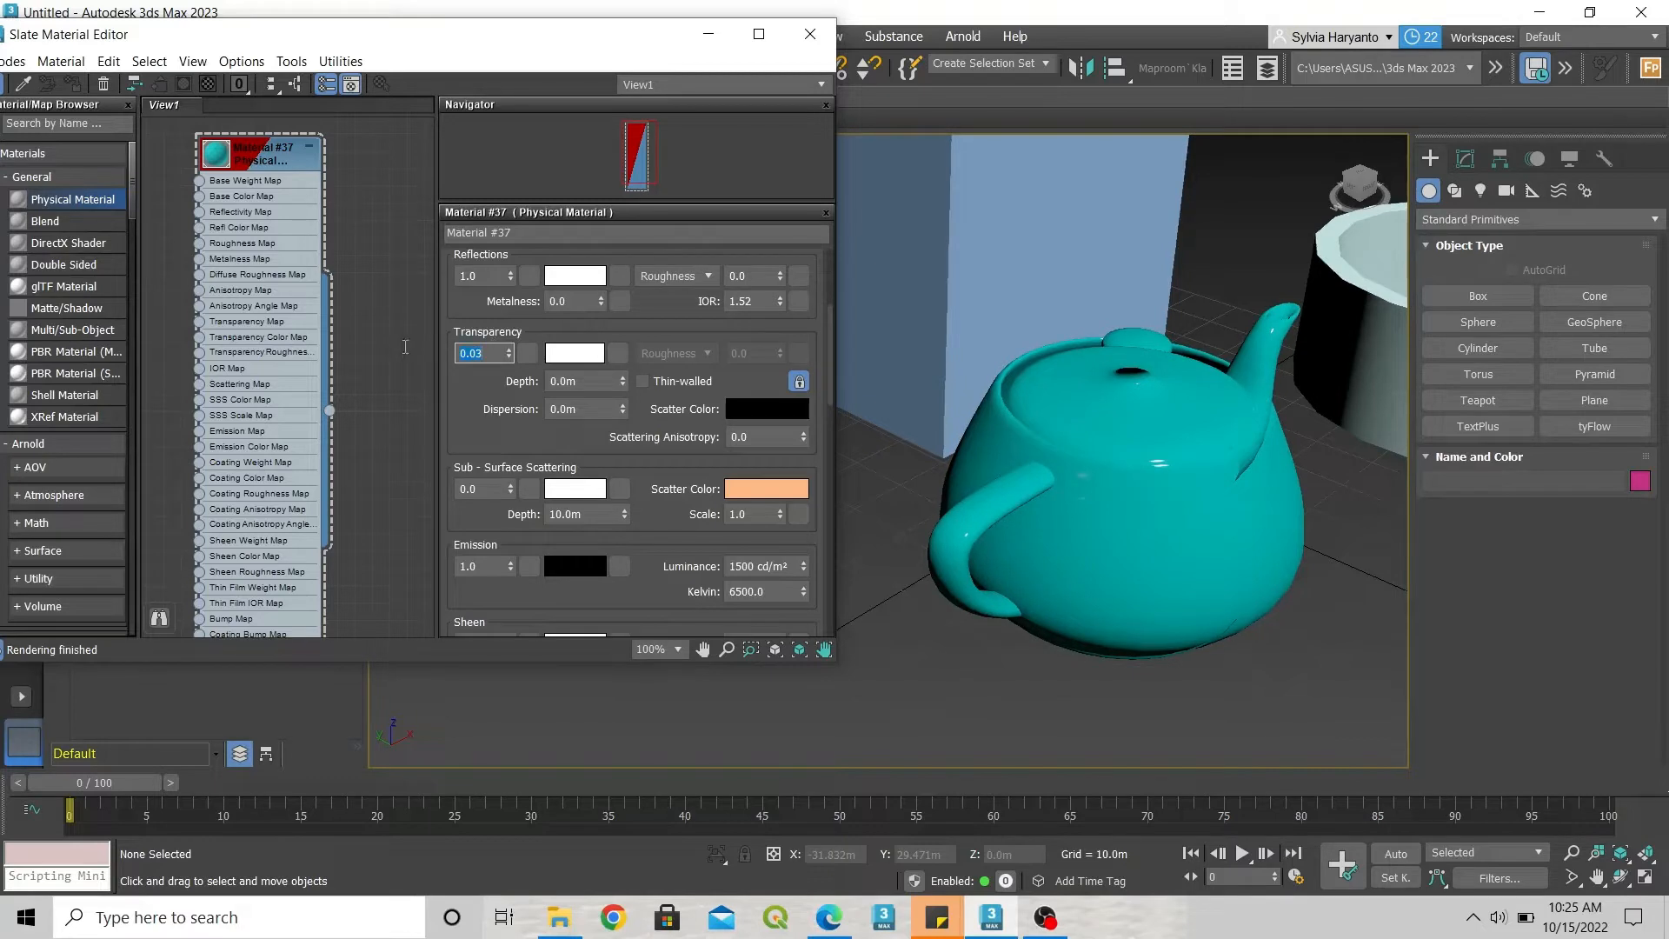
type("1")
key("Return")
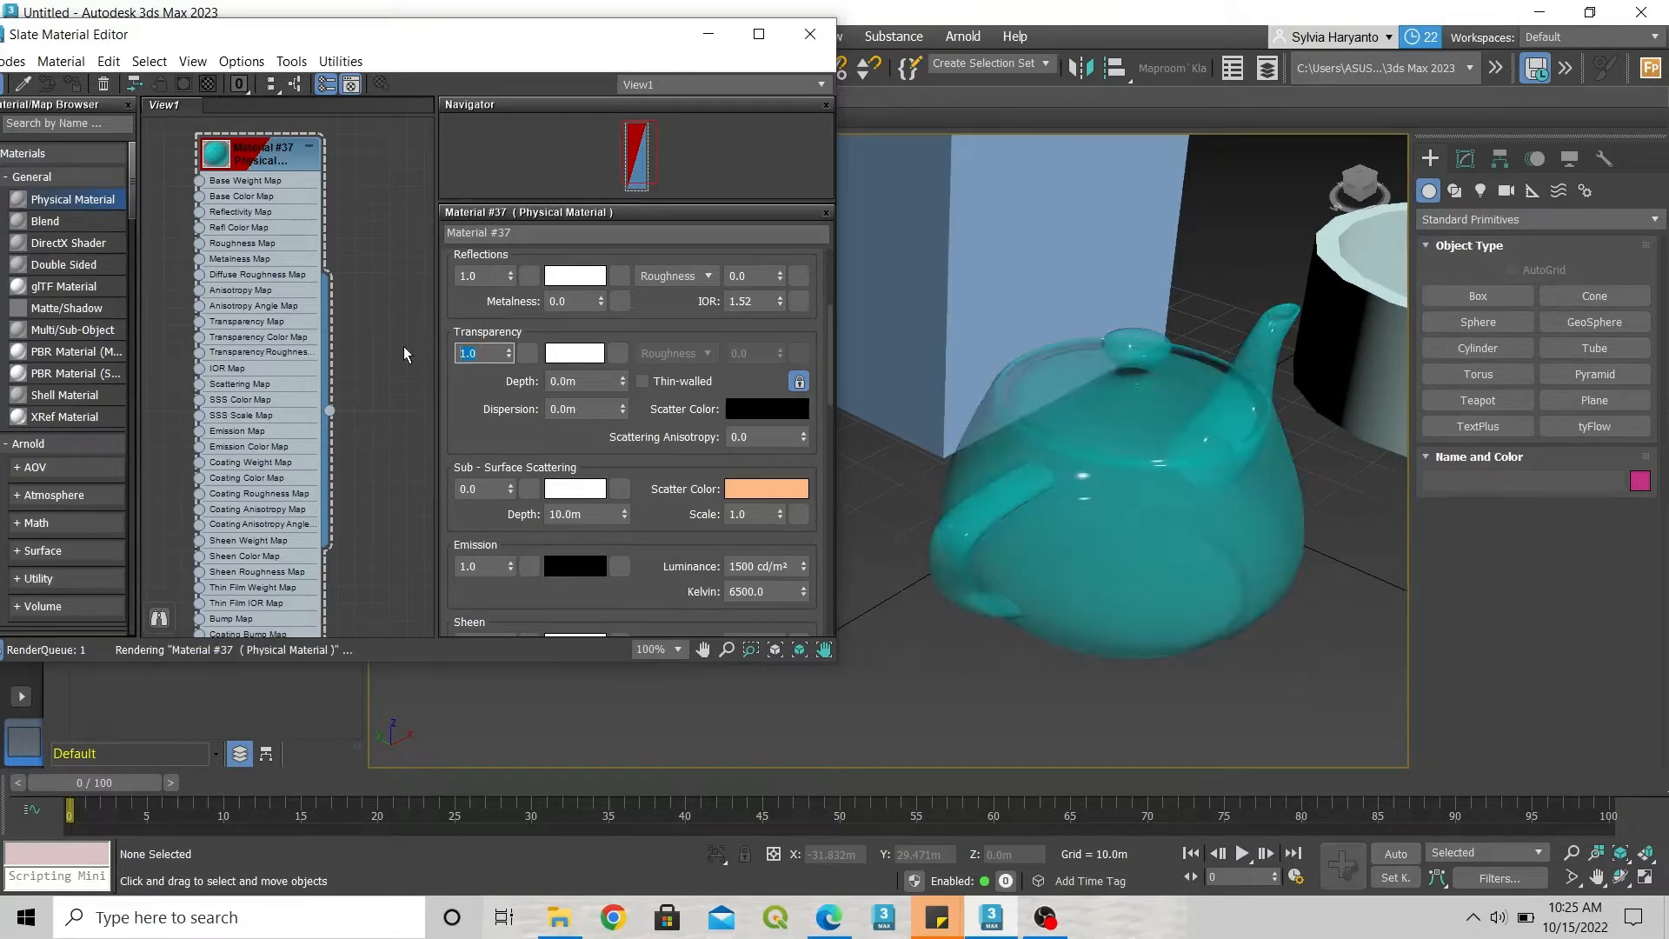
scroll(1052, 423, "up", 4)
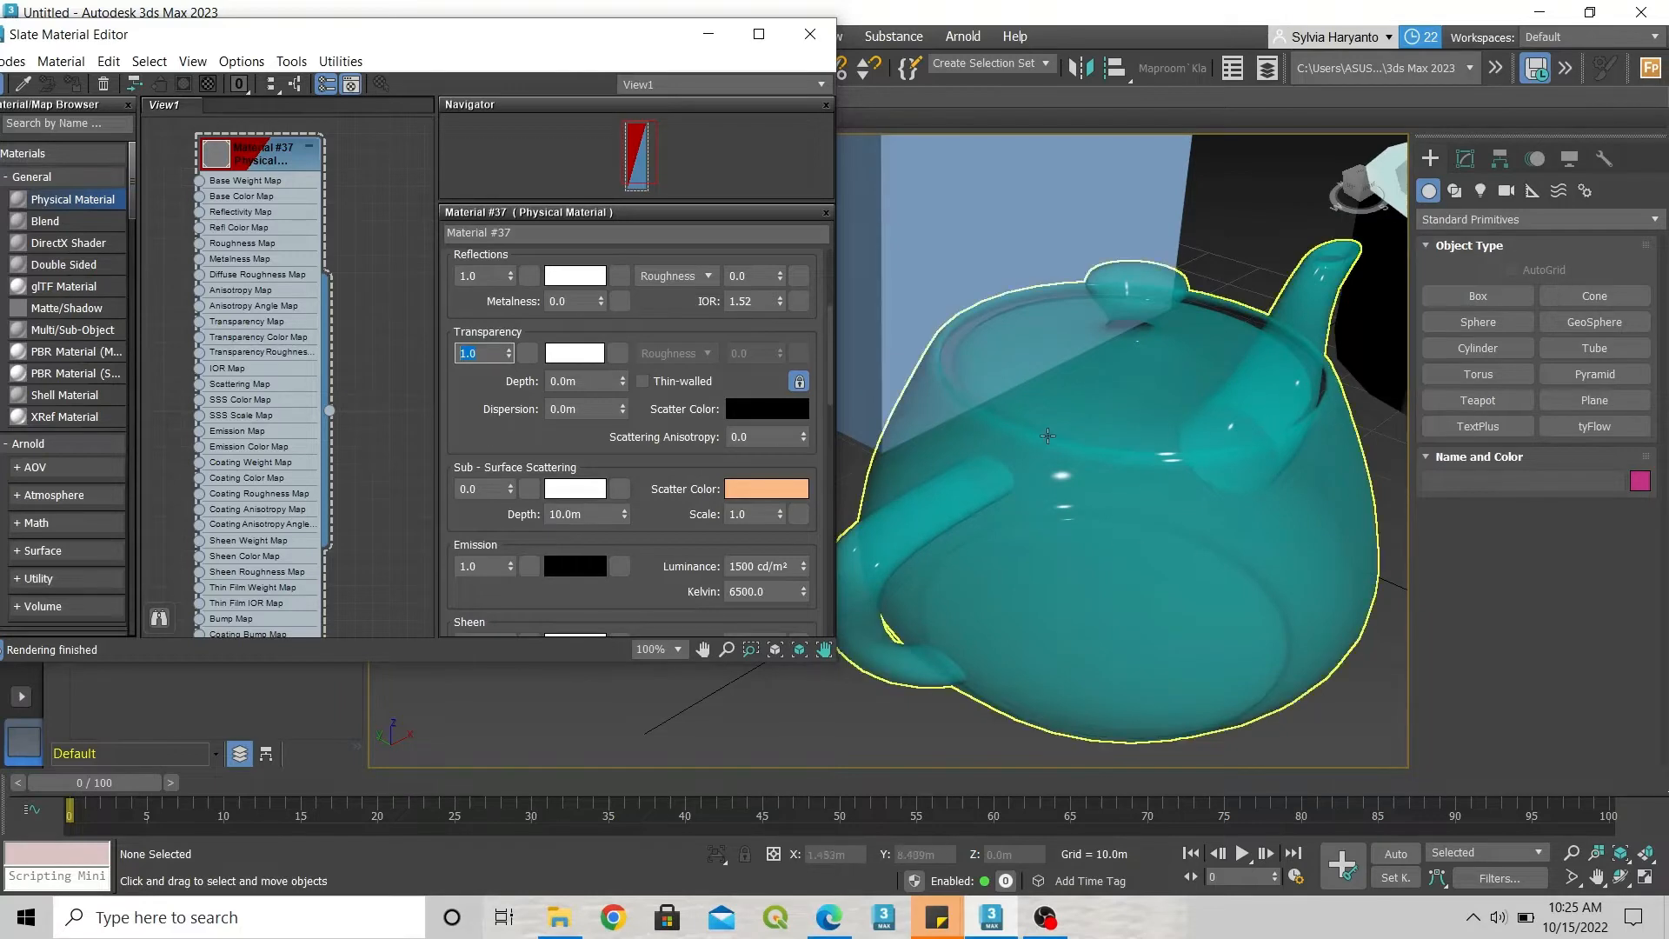
Assign an OSL map to the physical material's Bump Map slot and inspect the effect on the teapot
scroll(532, 461, "down", 6)
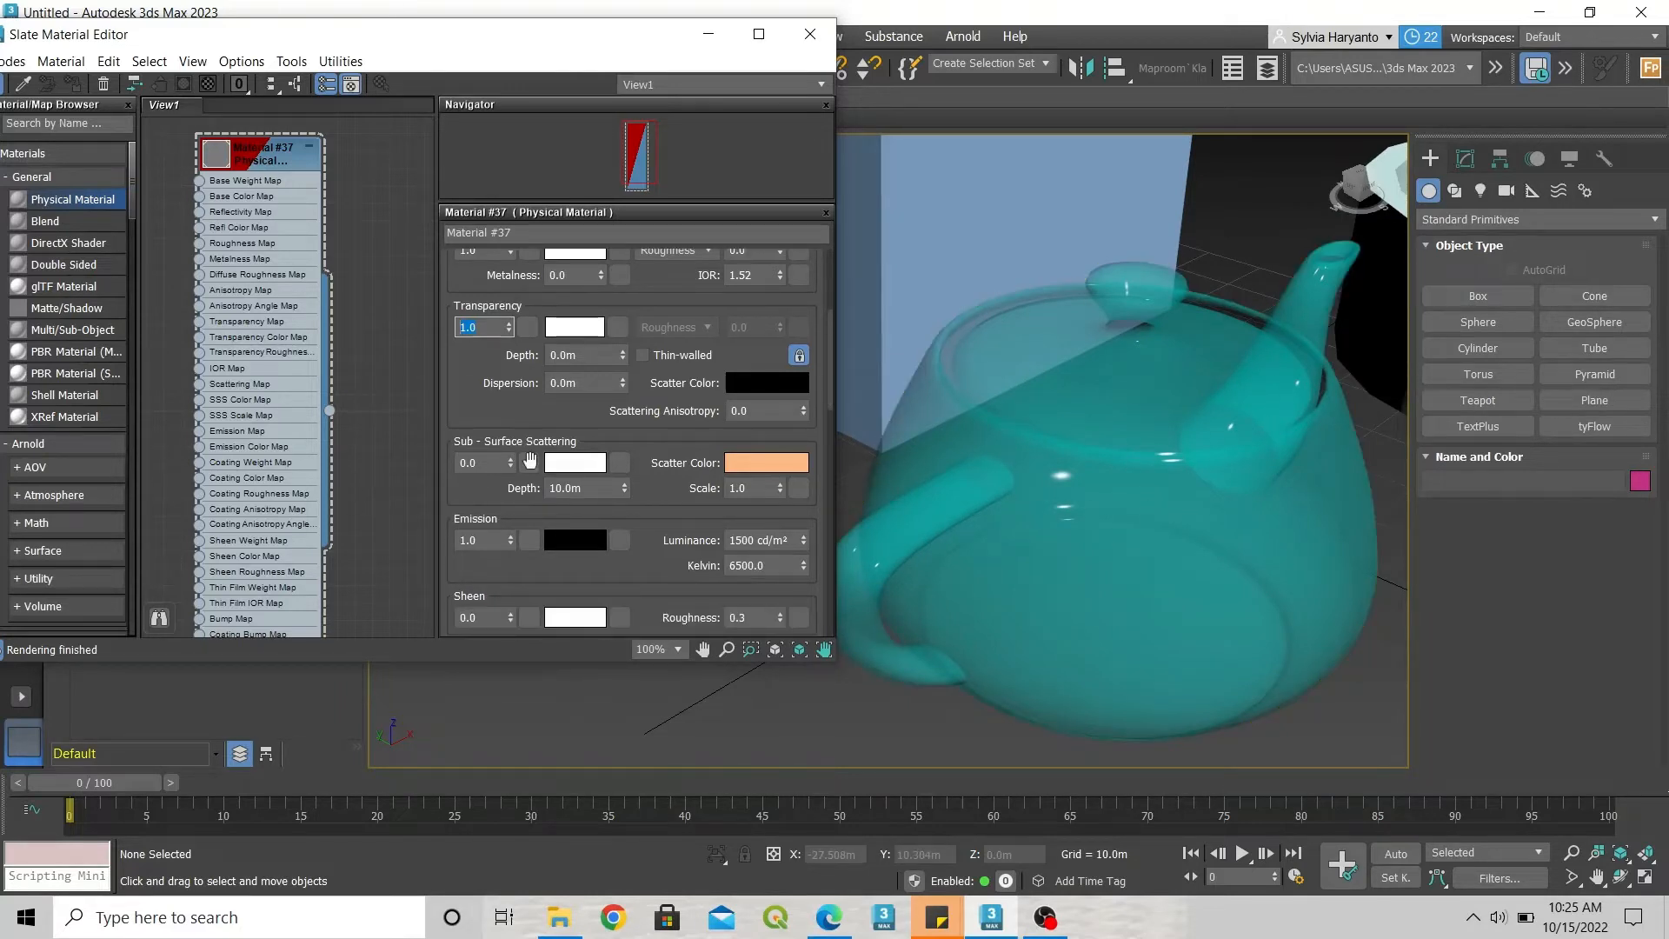
scroll(530, 458, "down", 3)
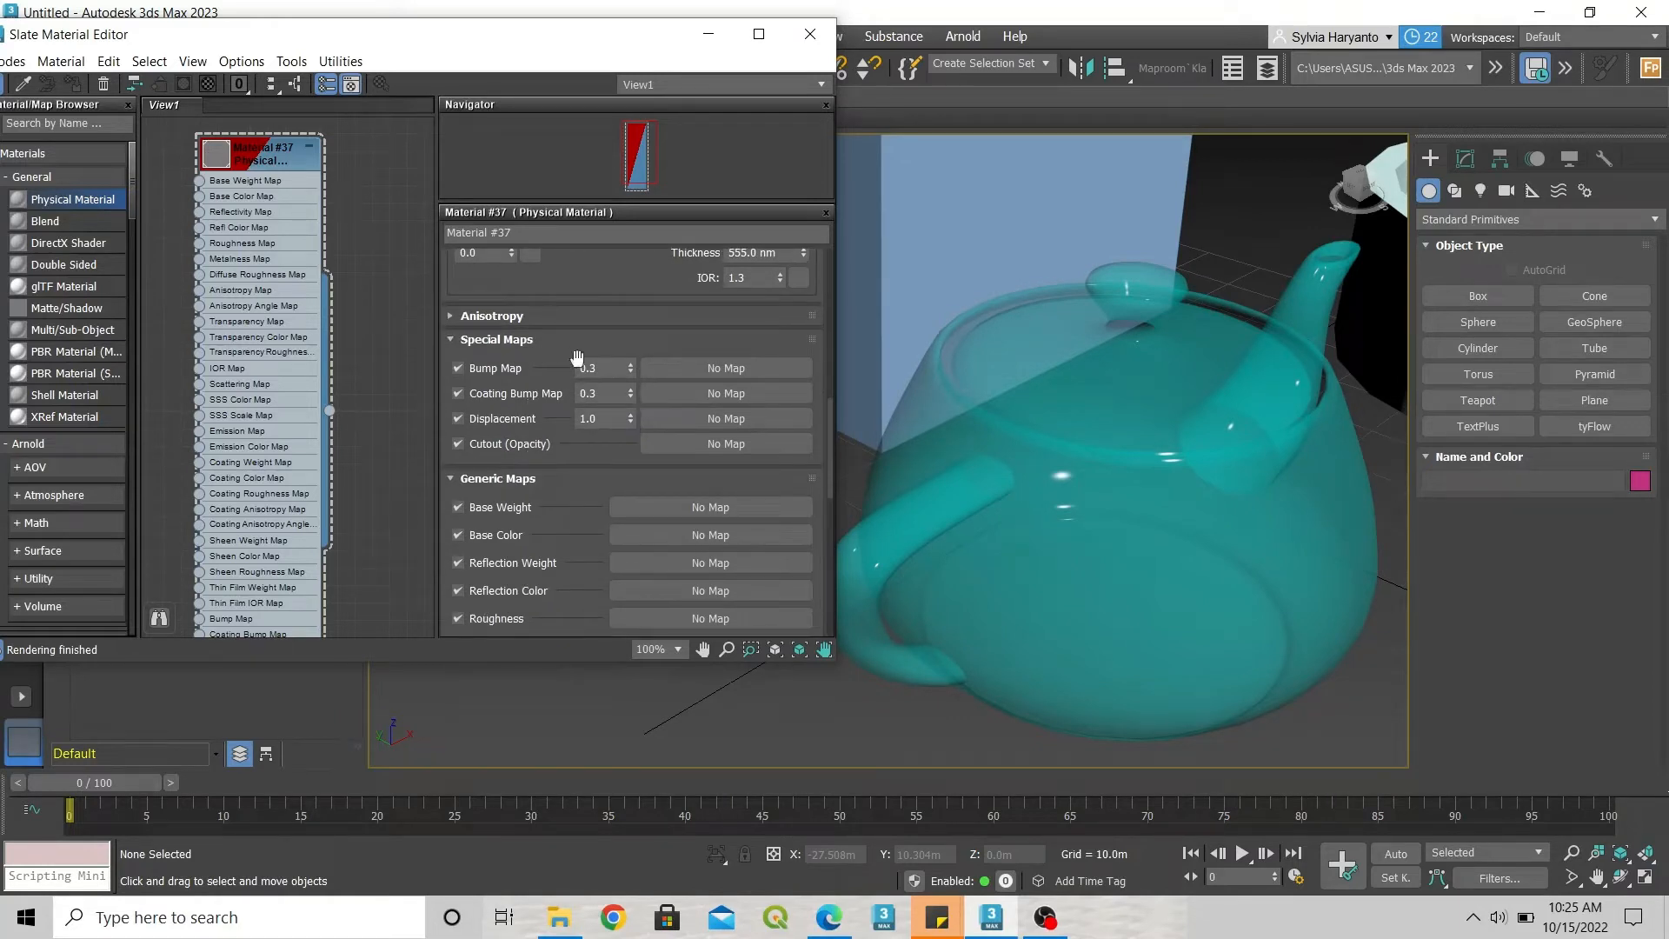
scroll(634, 424, "up", 2)
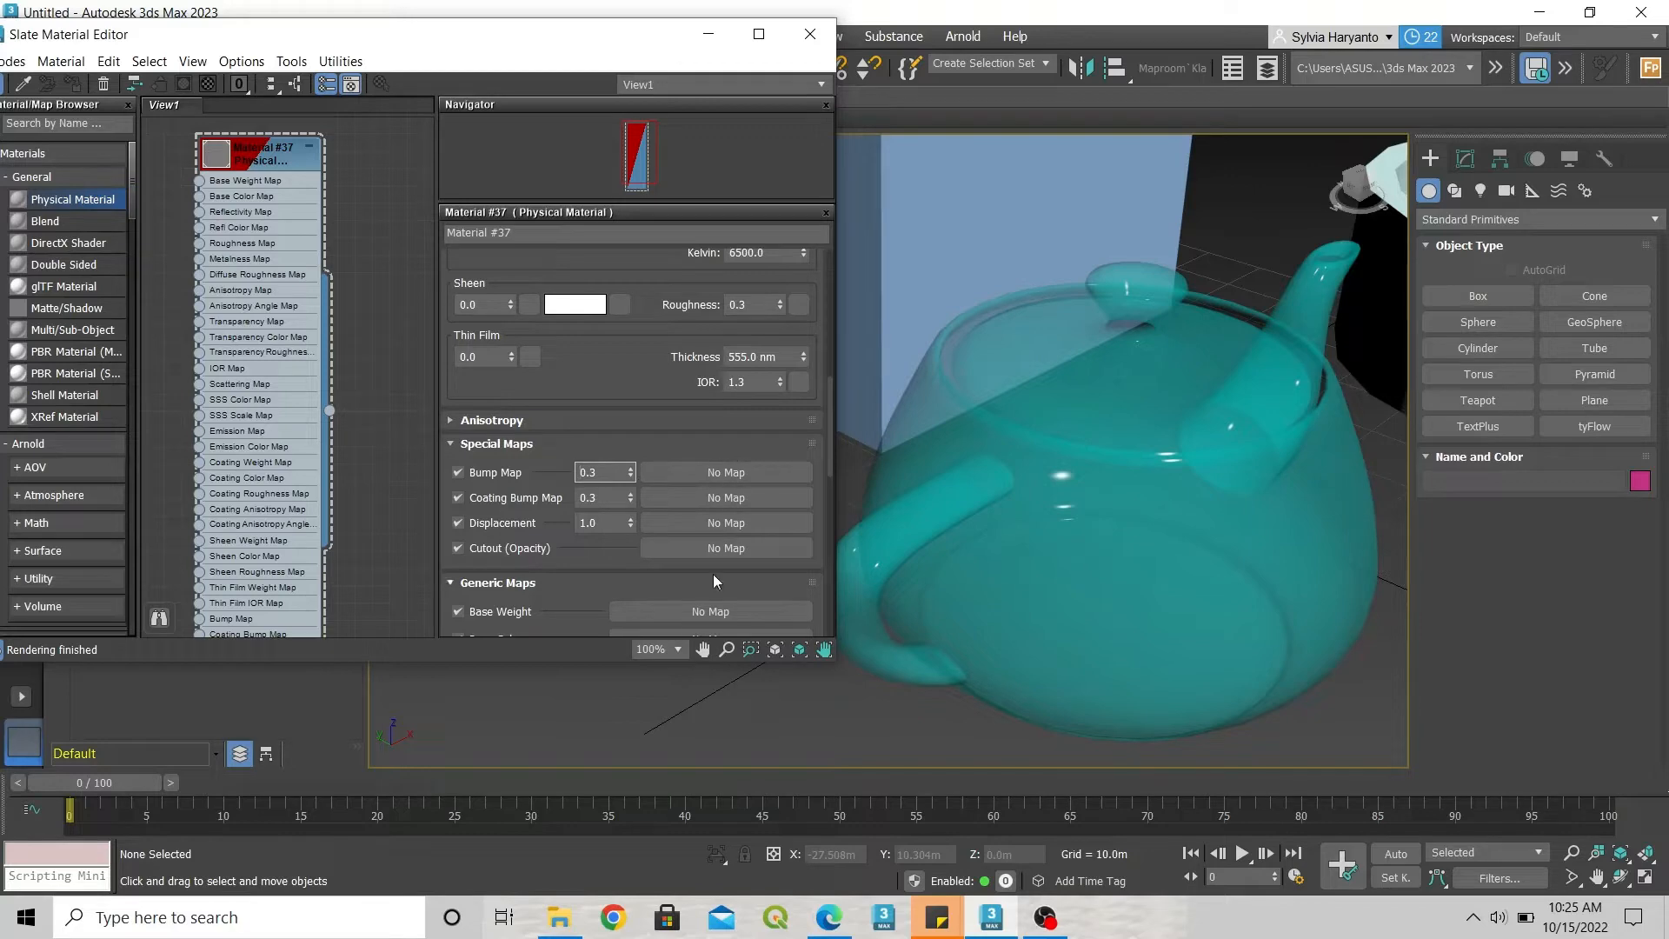
left_click(722, 473)
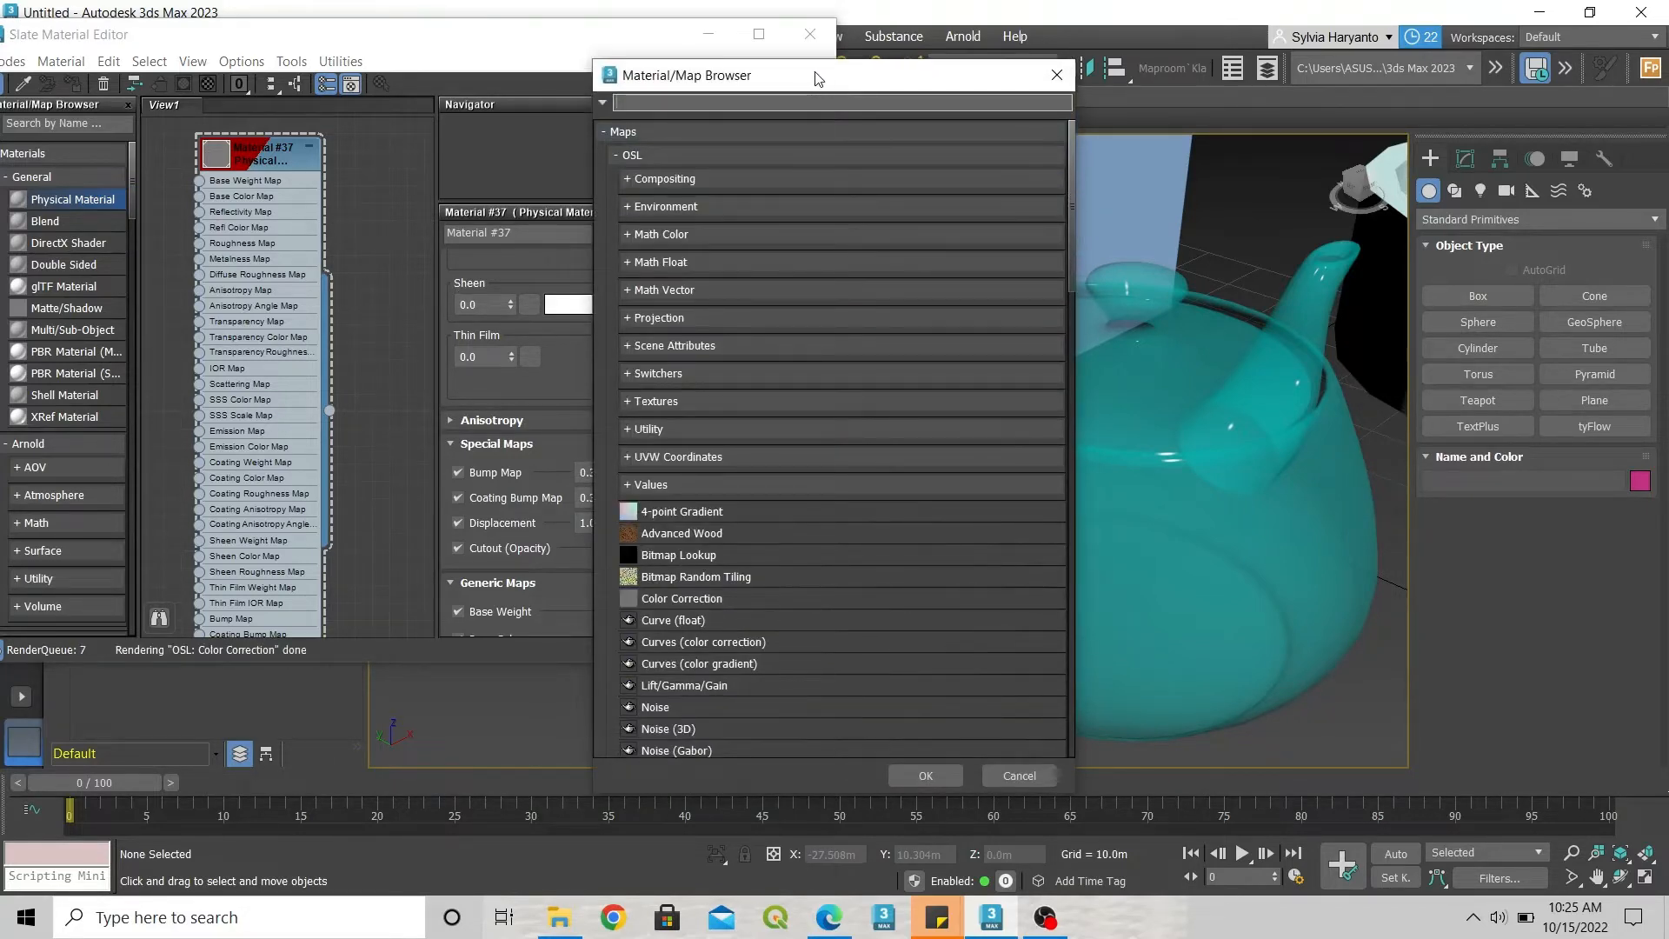
left_click_drag(821, 112, 279, 49)
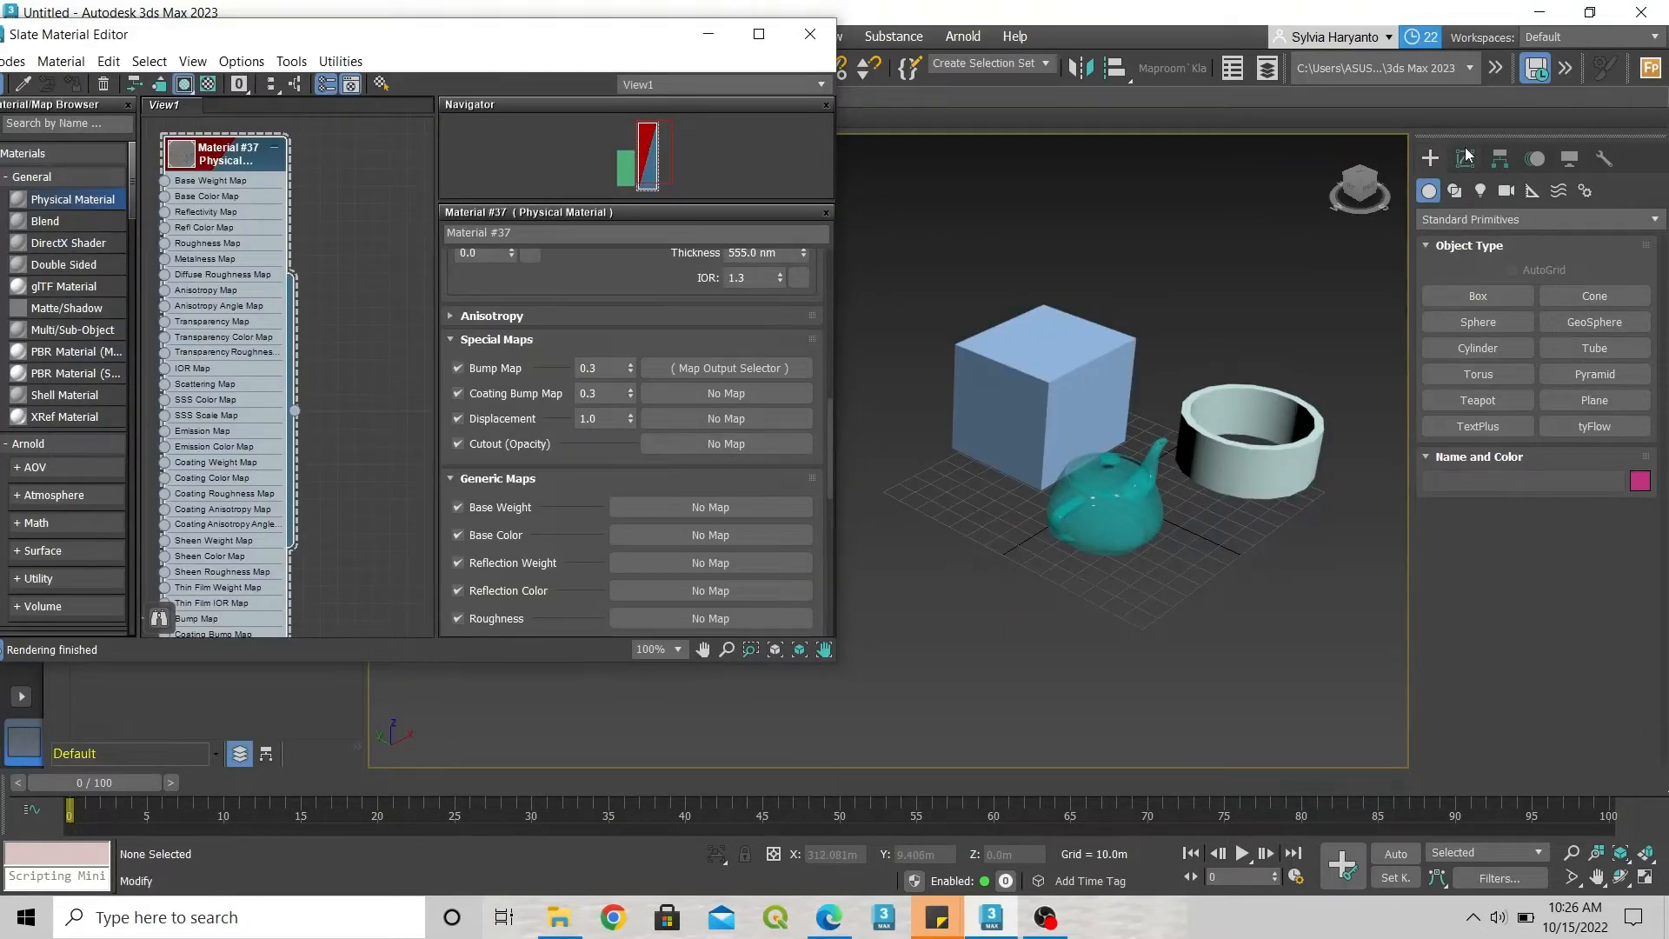
left_click(1428, 158)
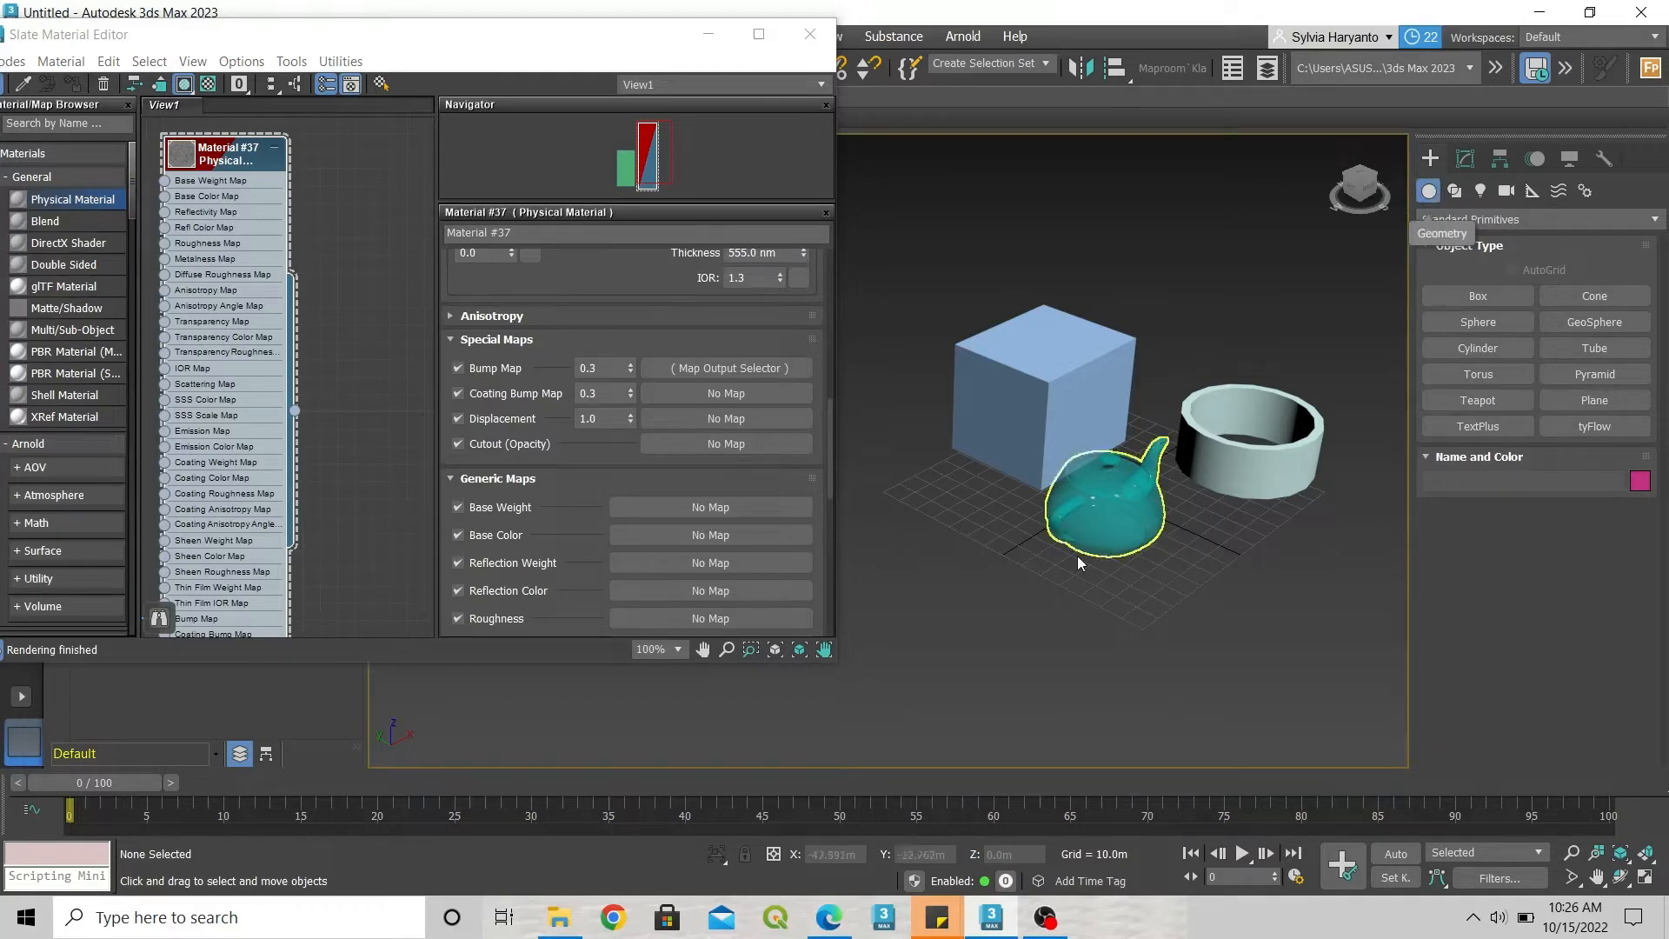
scroll(1111, 506, "up", 3)
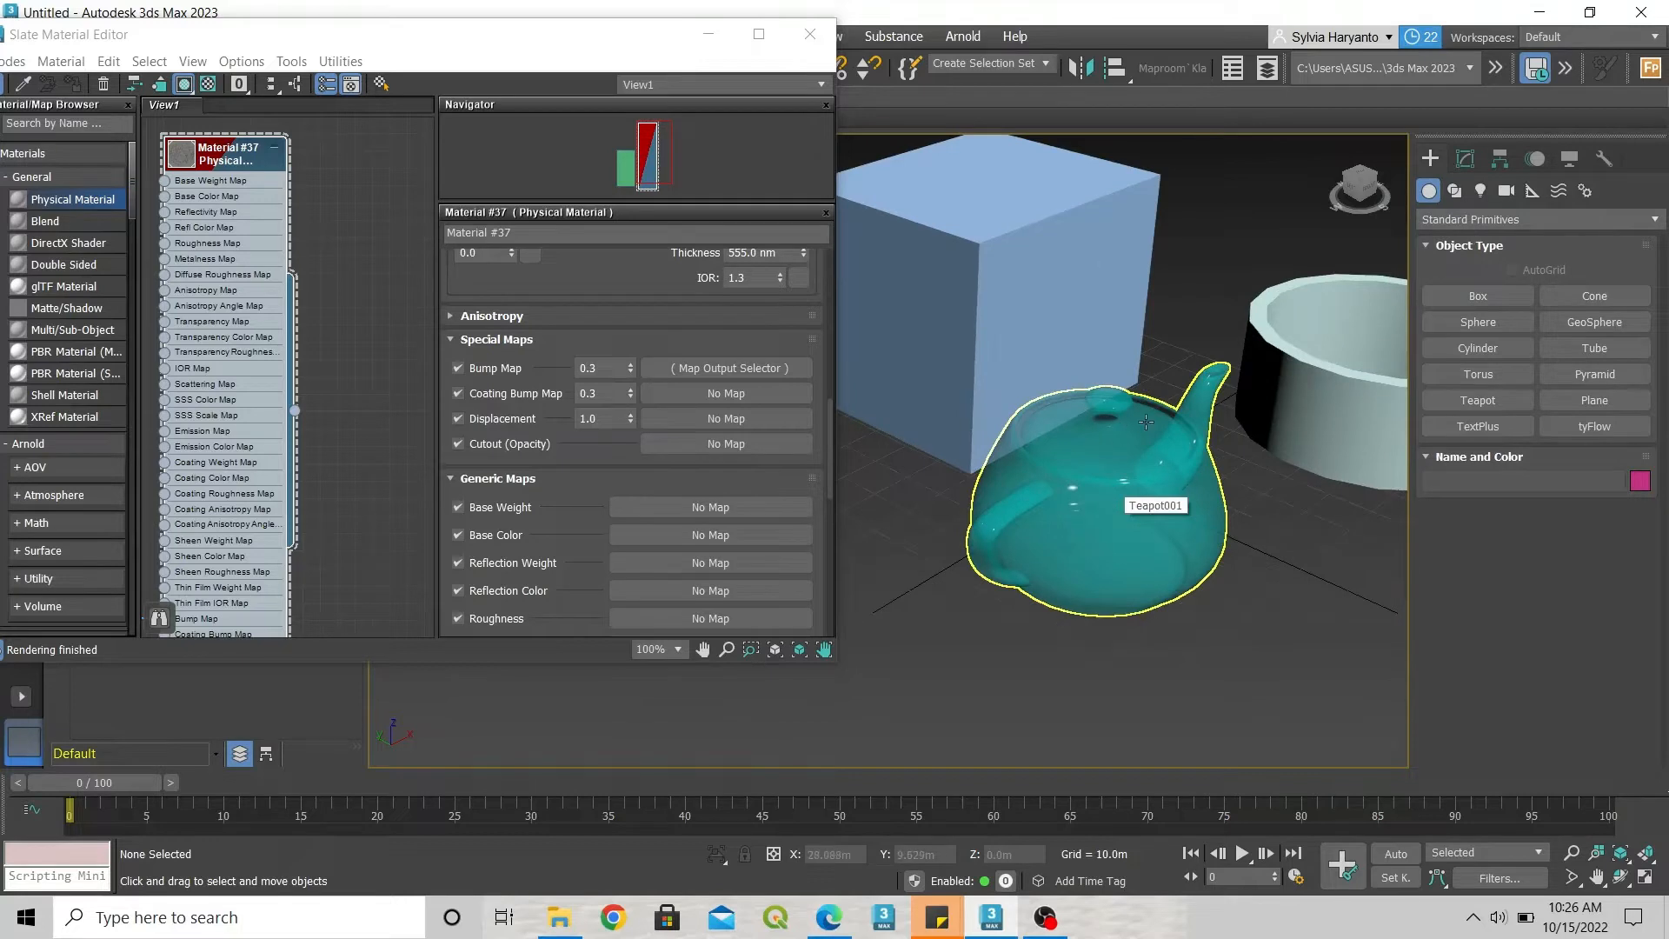
scroll(1261, 458, "down", 6)
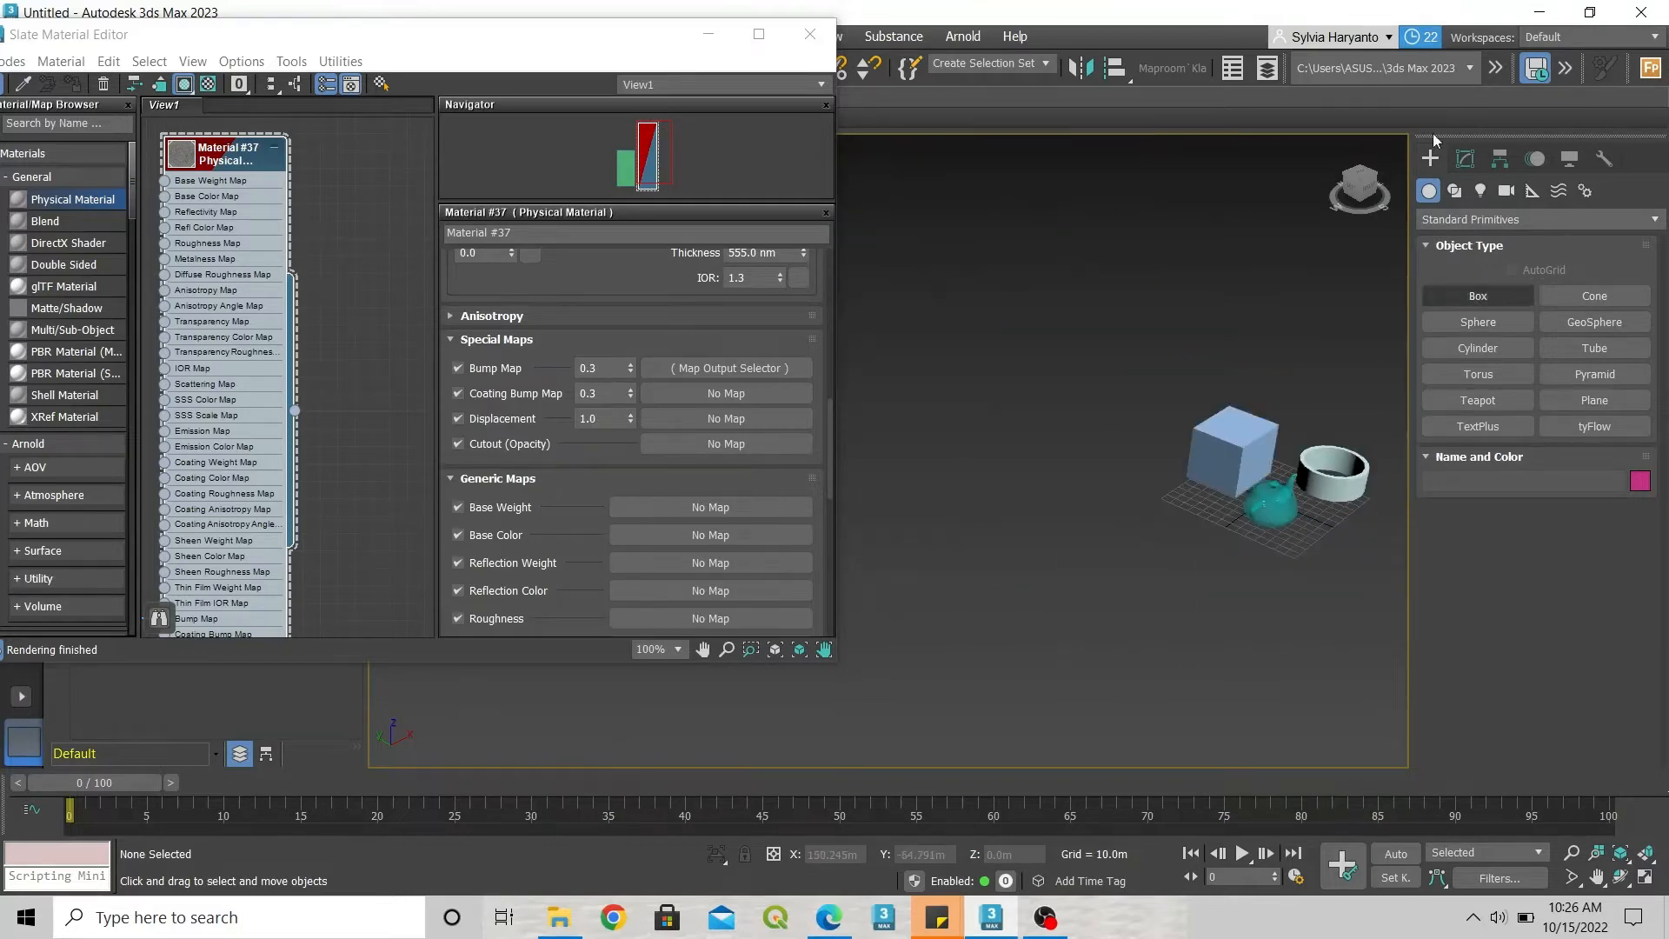
Draw a closed six-point line in the empty area beside the box, mixing straight edges with curved segments
left_click(1456, 193)
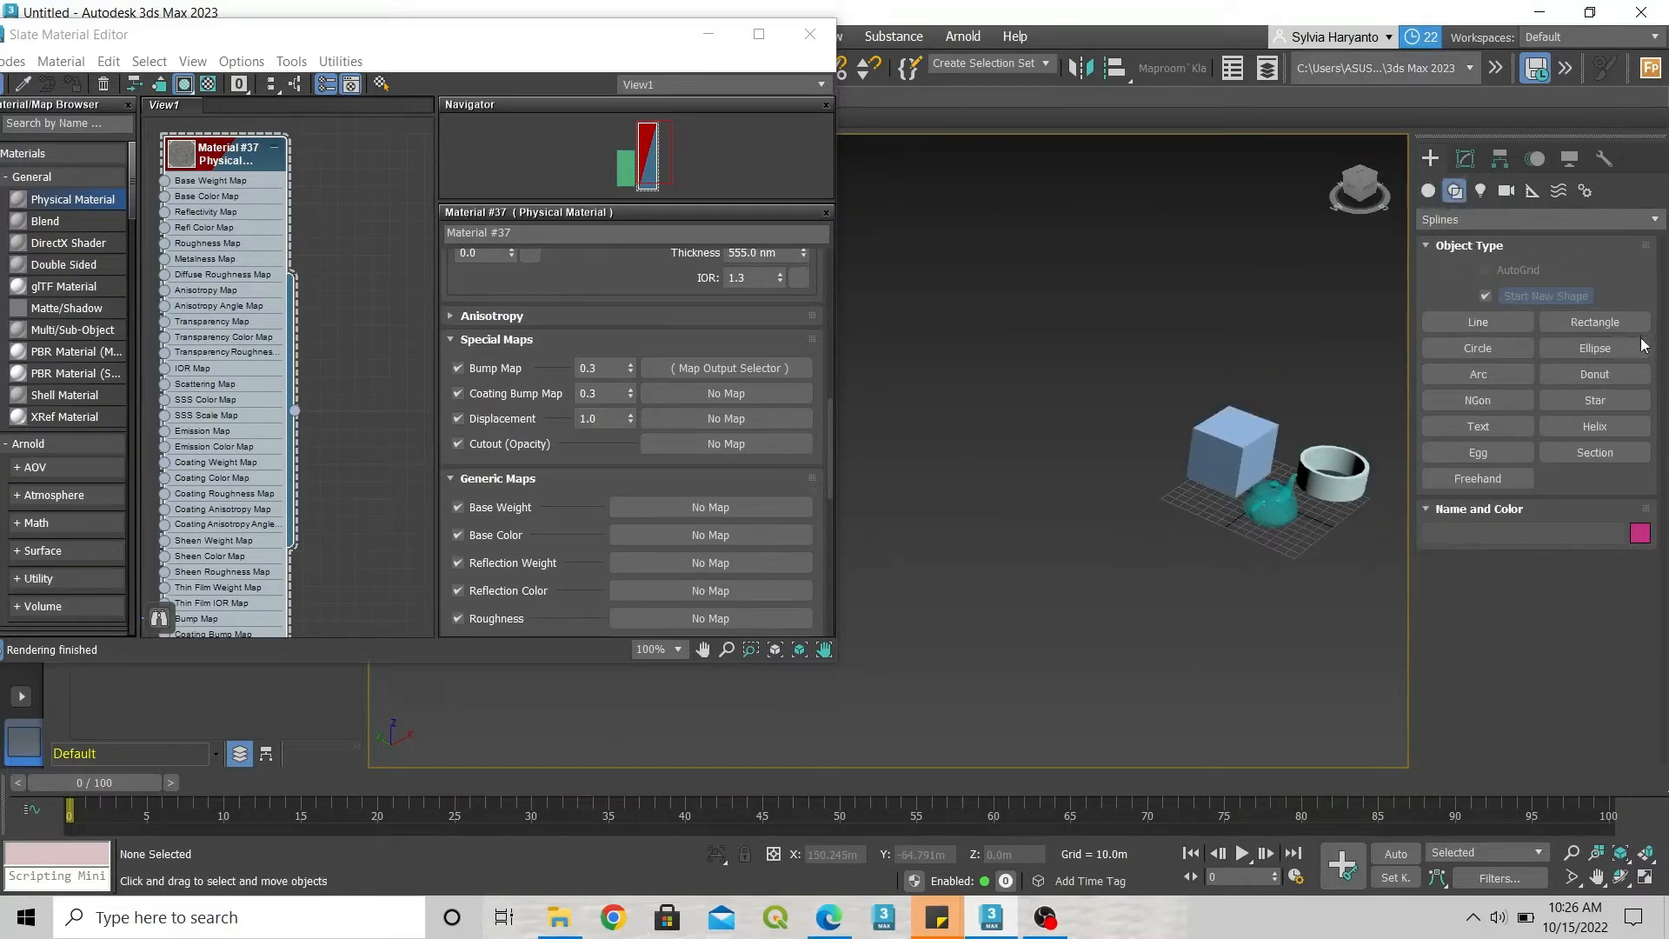
left_click(1483, 319)
left_click(918, 482)
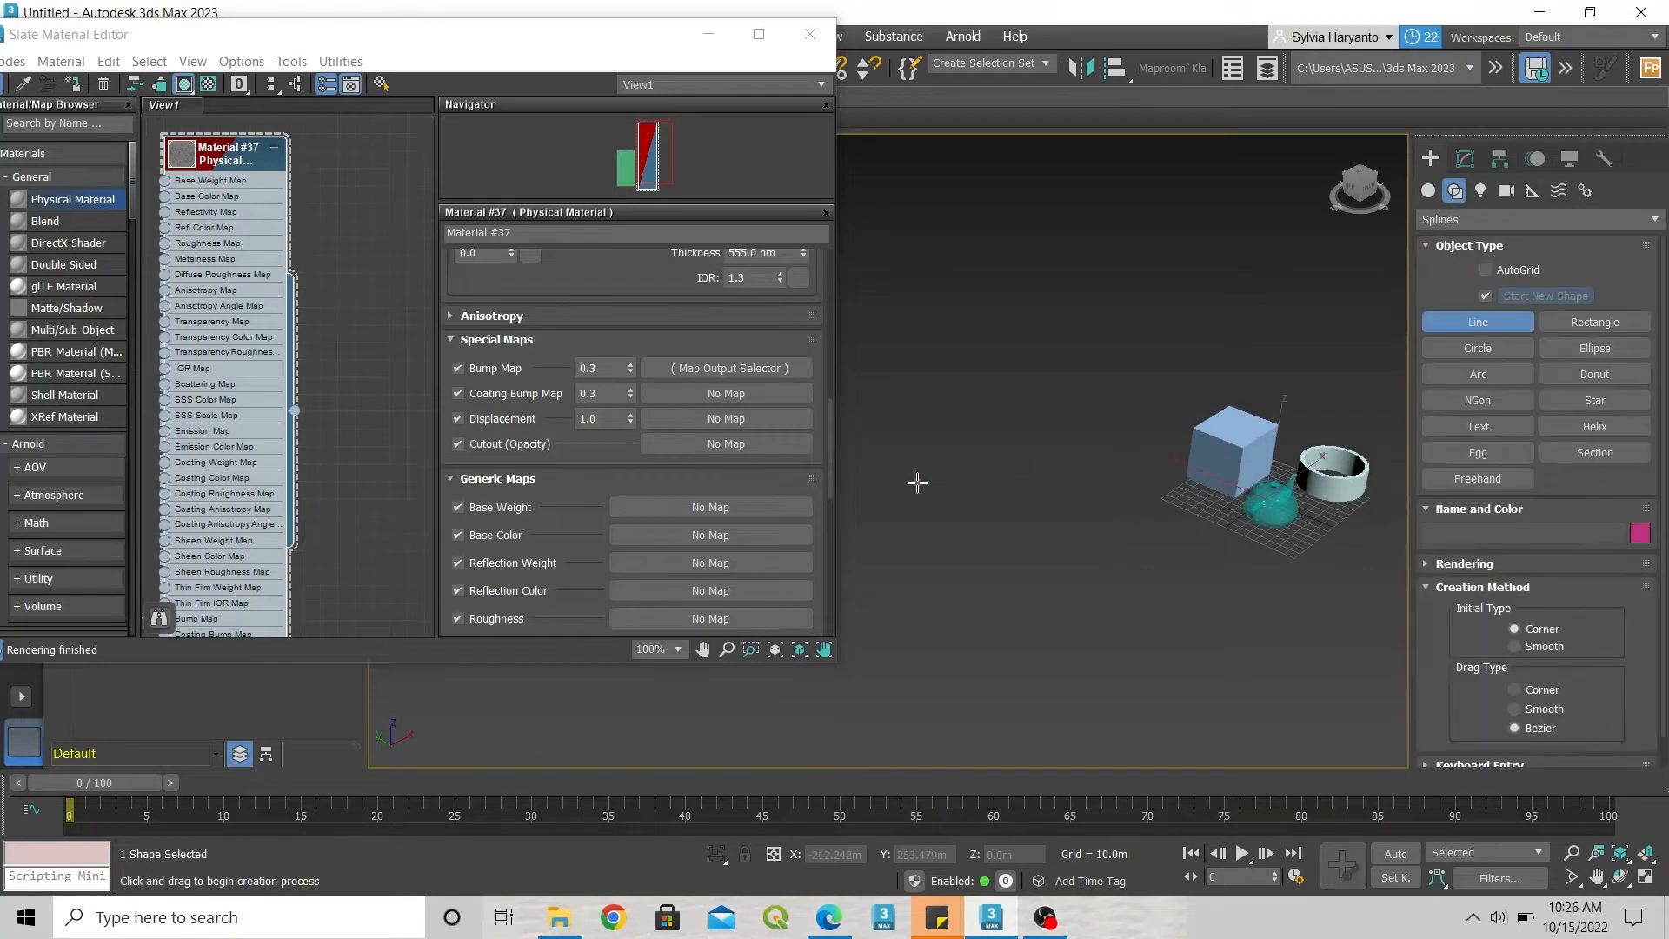
left_click(989, 423)
left_click(1139, 420)
left_click(1124, 517)
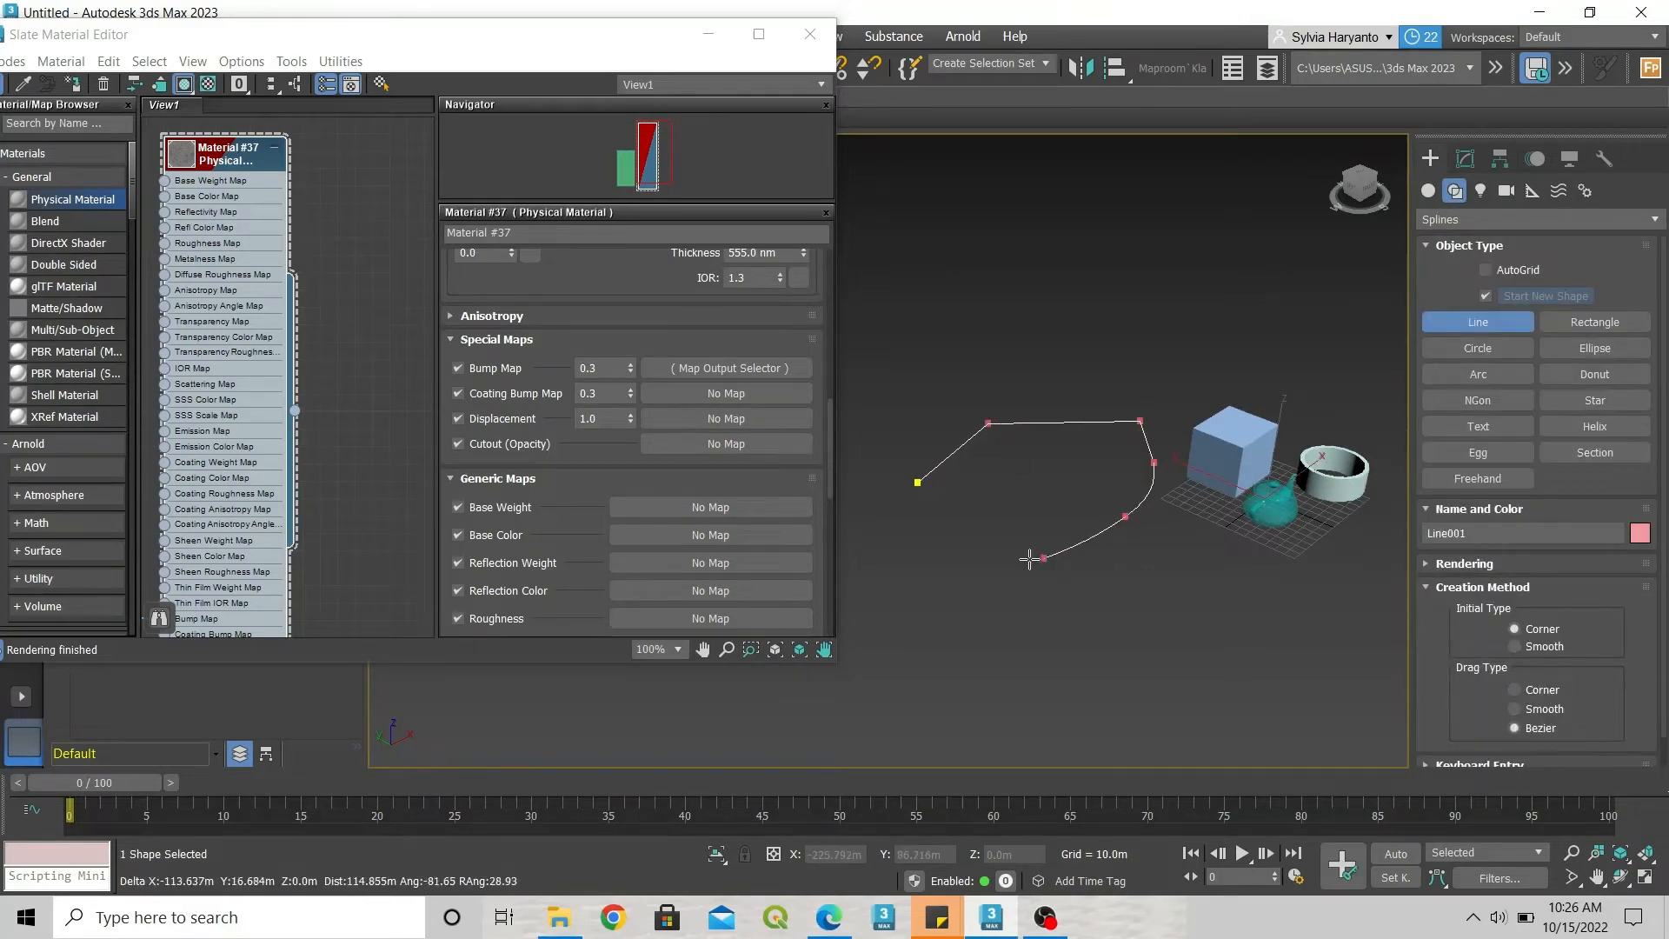
left_click(1028, 558)
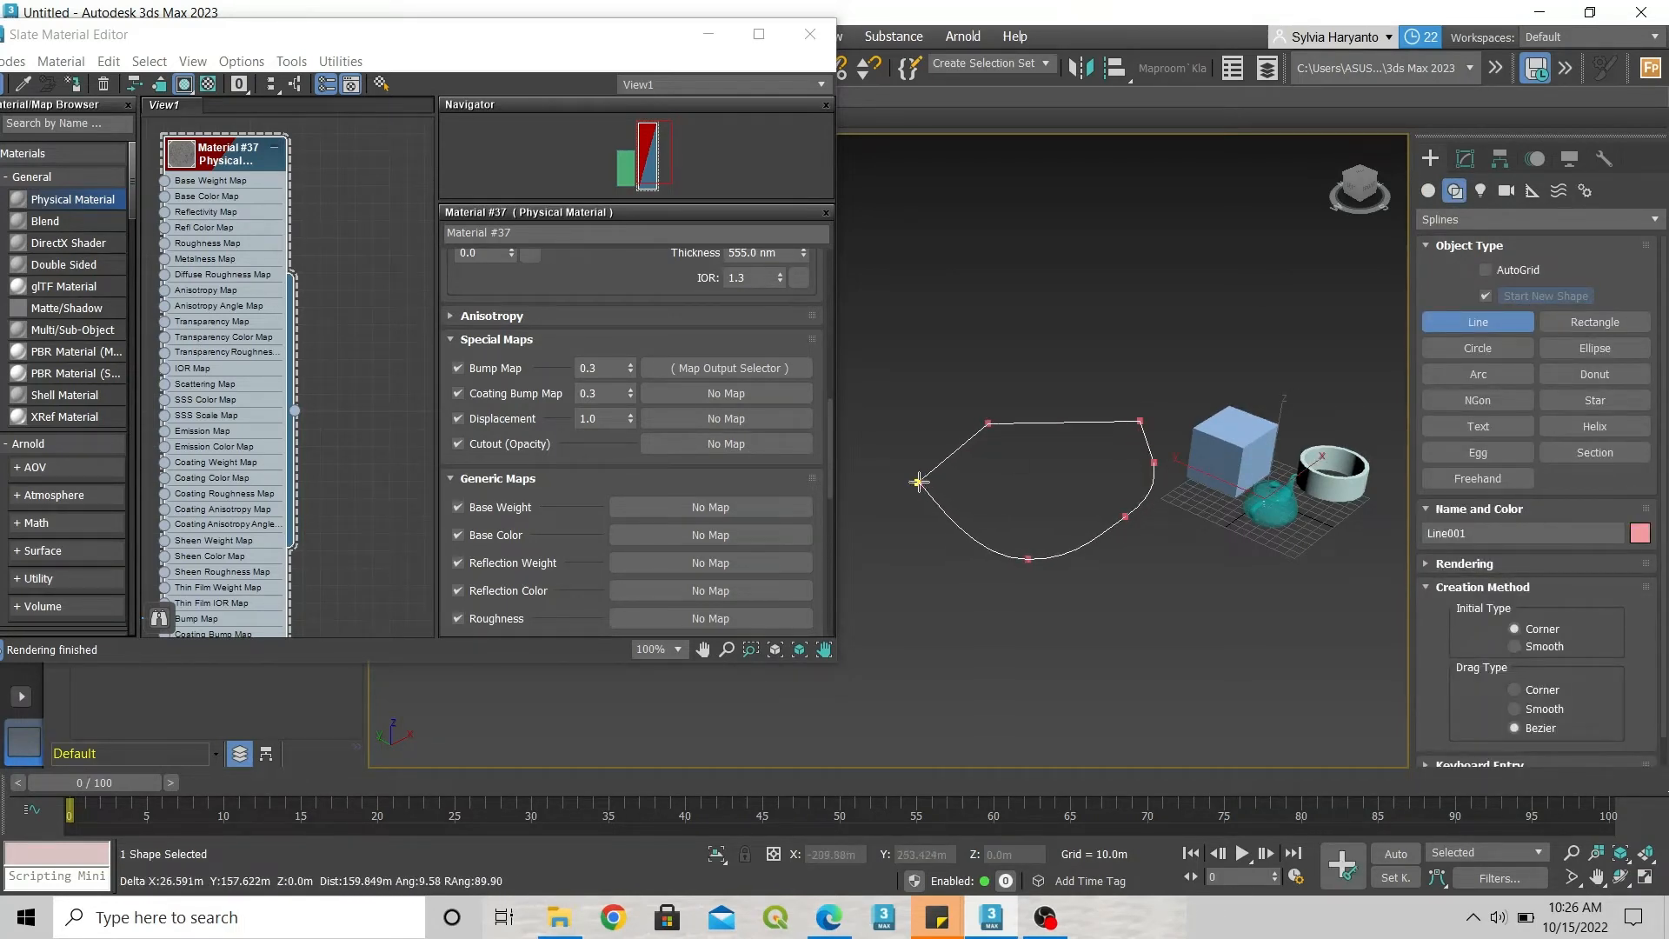
left_click(920, 483)
left_click(789, 477)
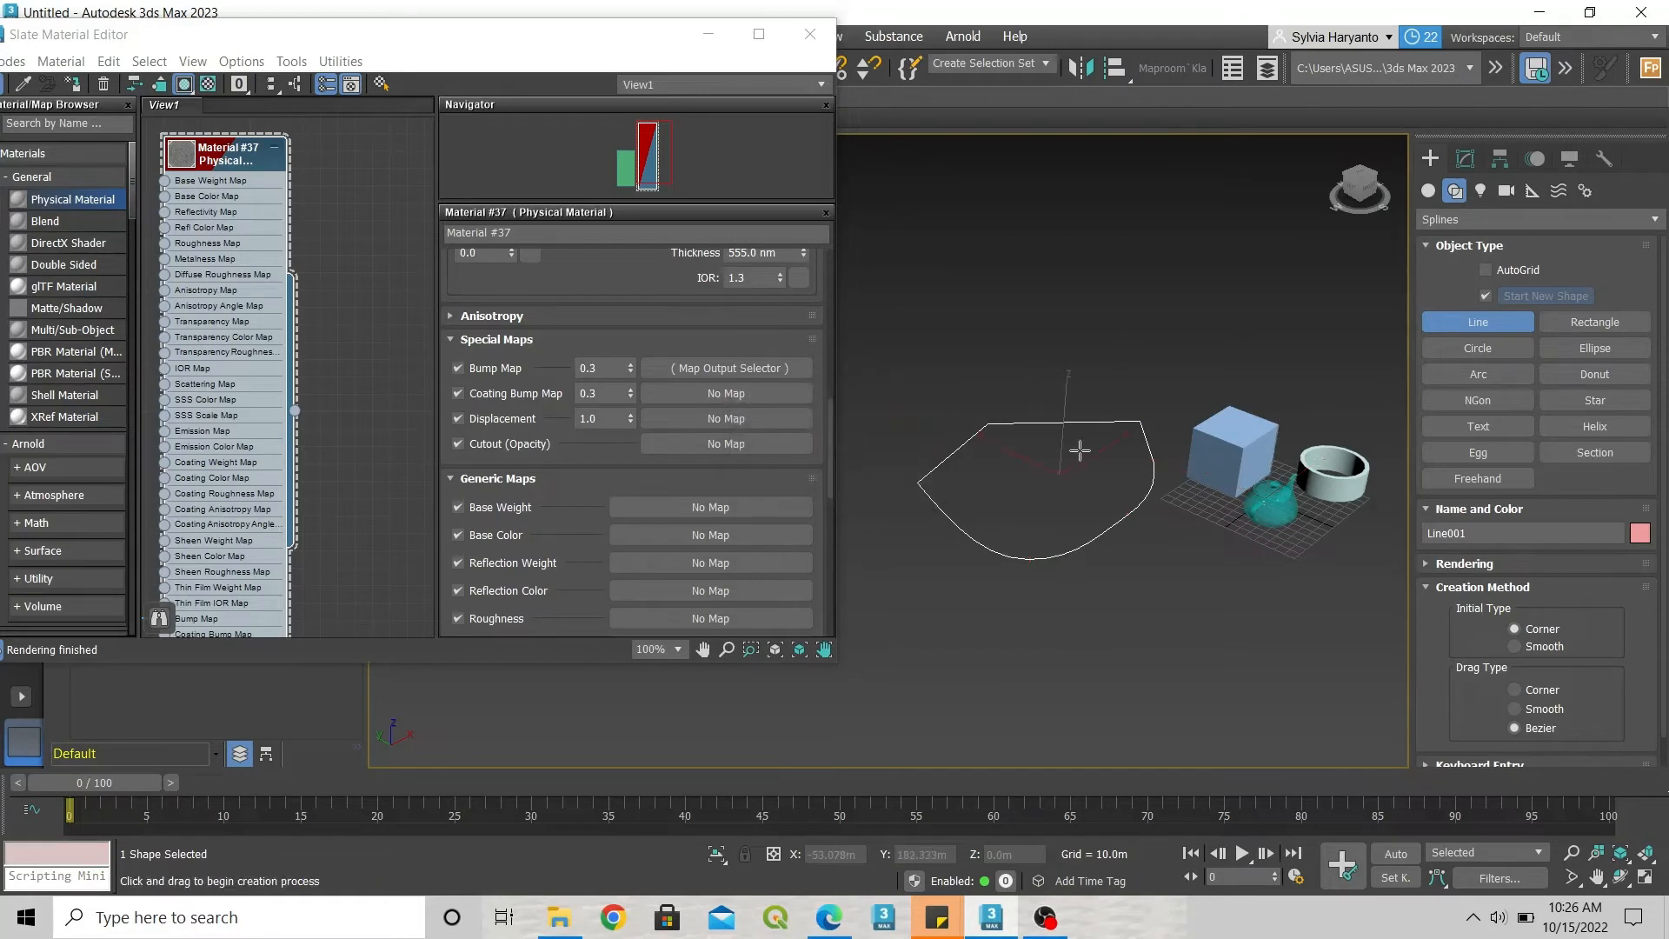
Apply an Extrude modifier with an amount of 86.0m to the closed line and deselect the solid
left_click(1441, 221)
left_click(1465, 160)
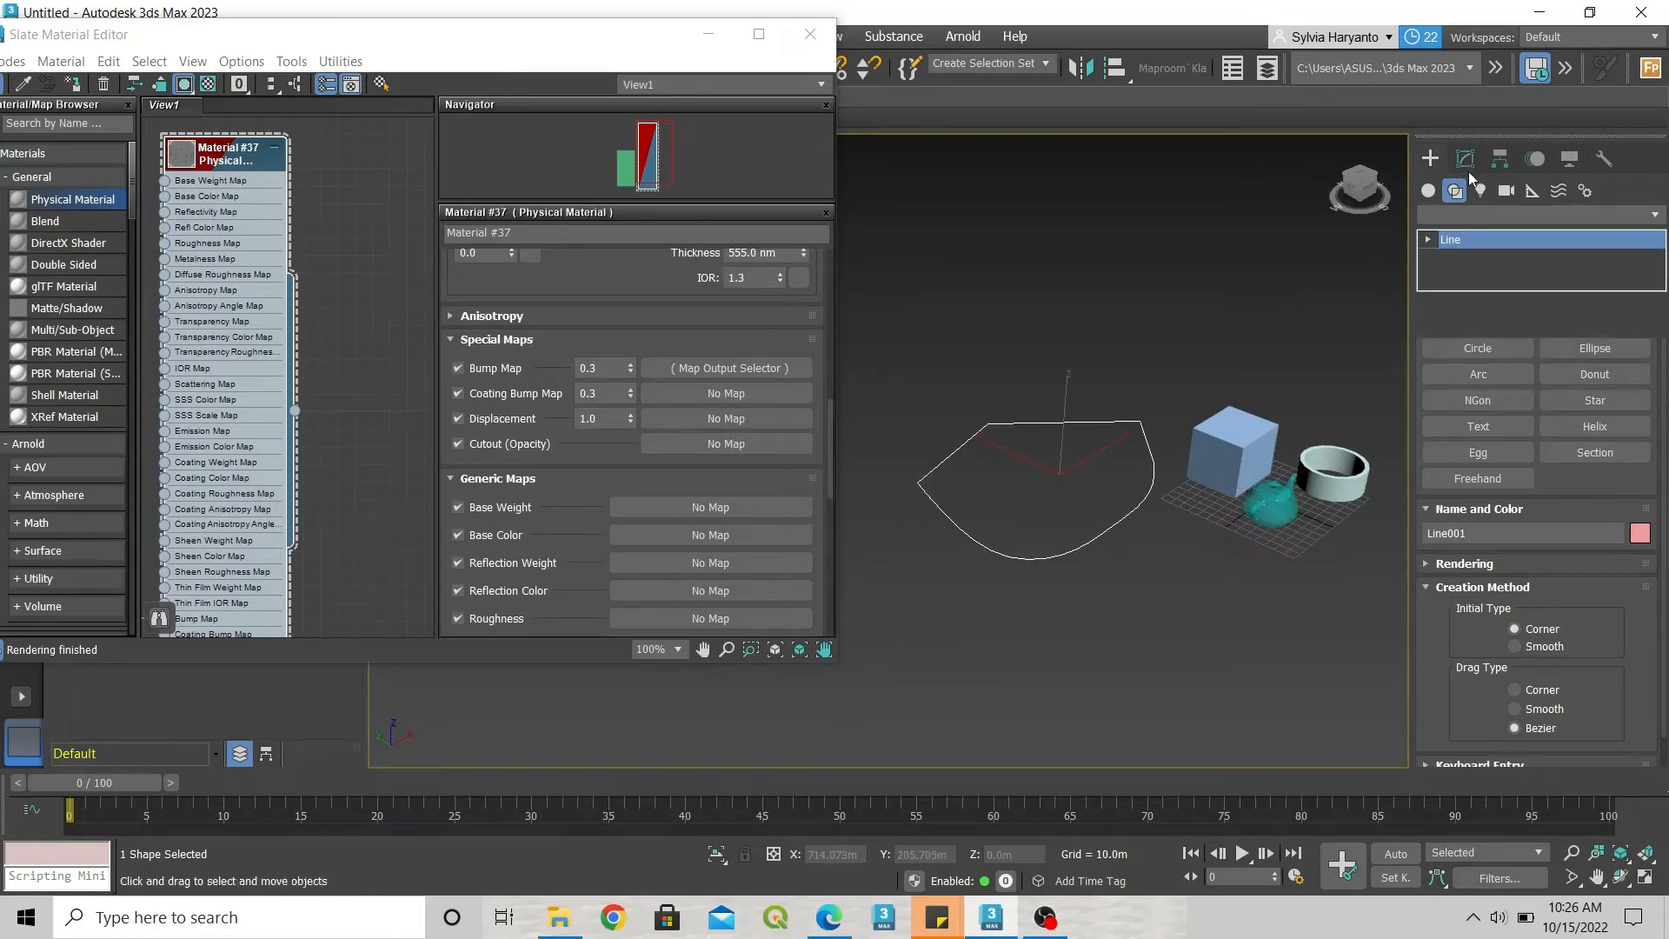
left_click(1465, 159)
left_click(1463, 219)
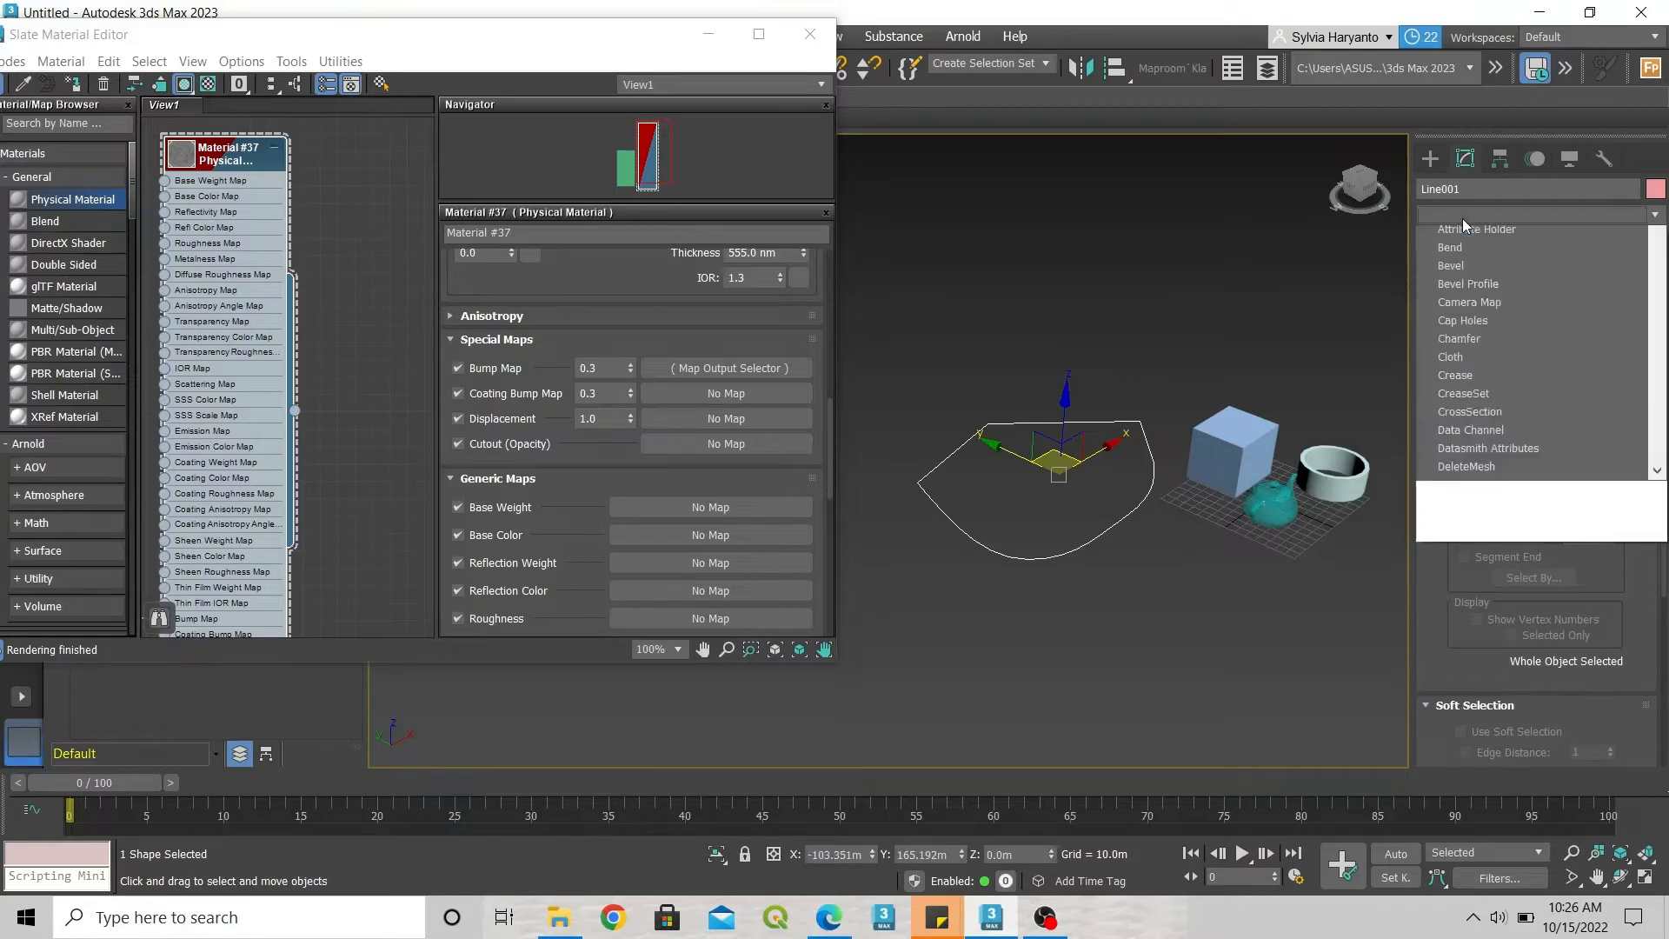
type("ex")
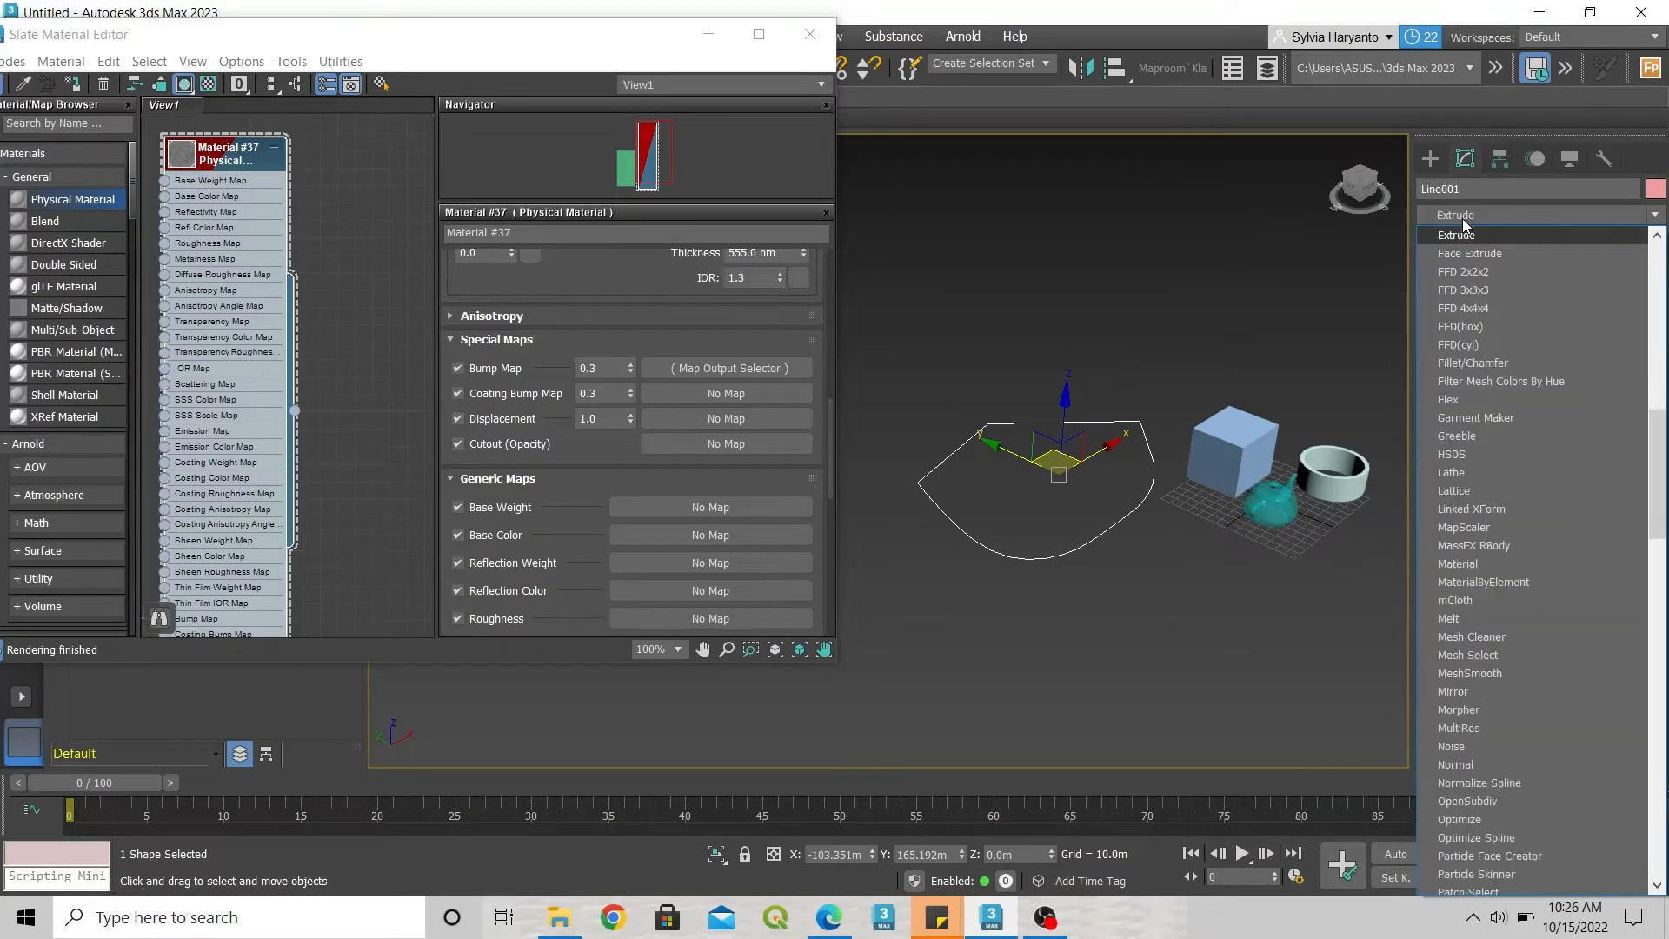
left_click(1497, 238)
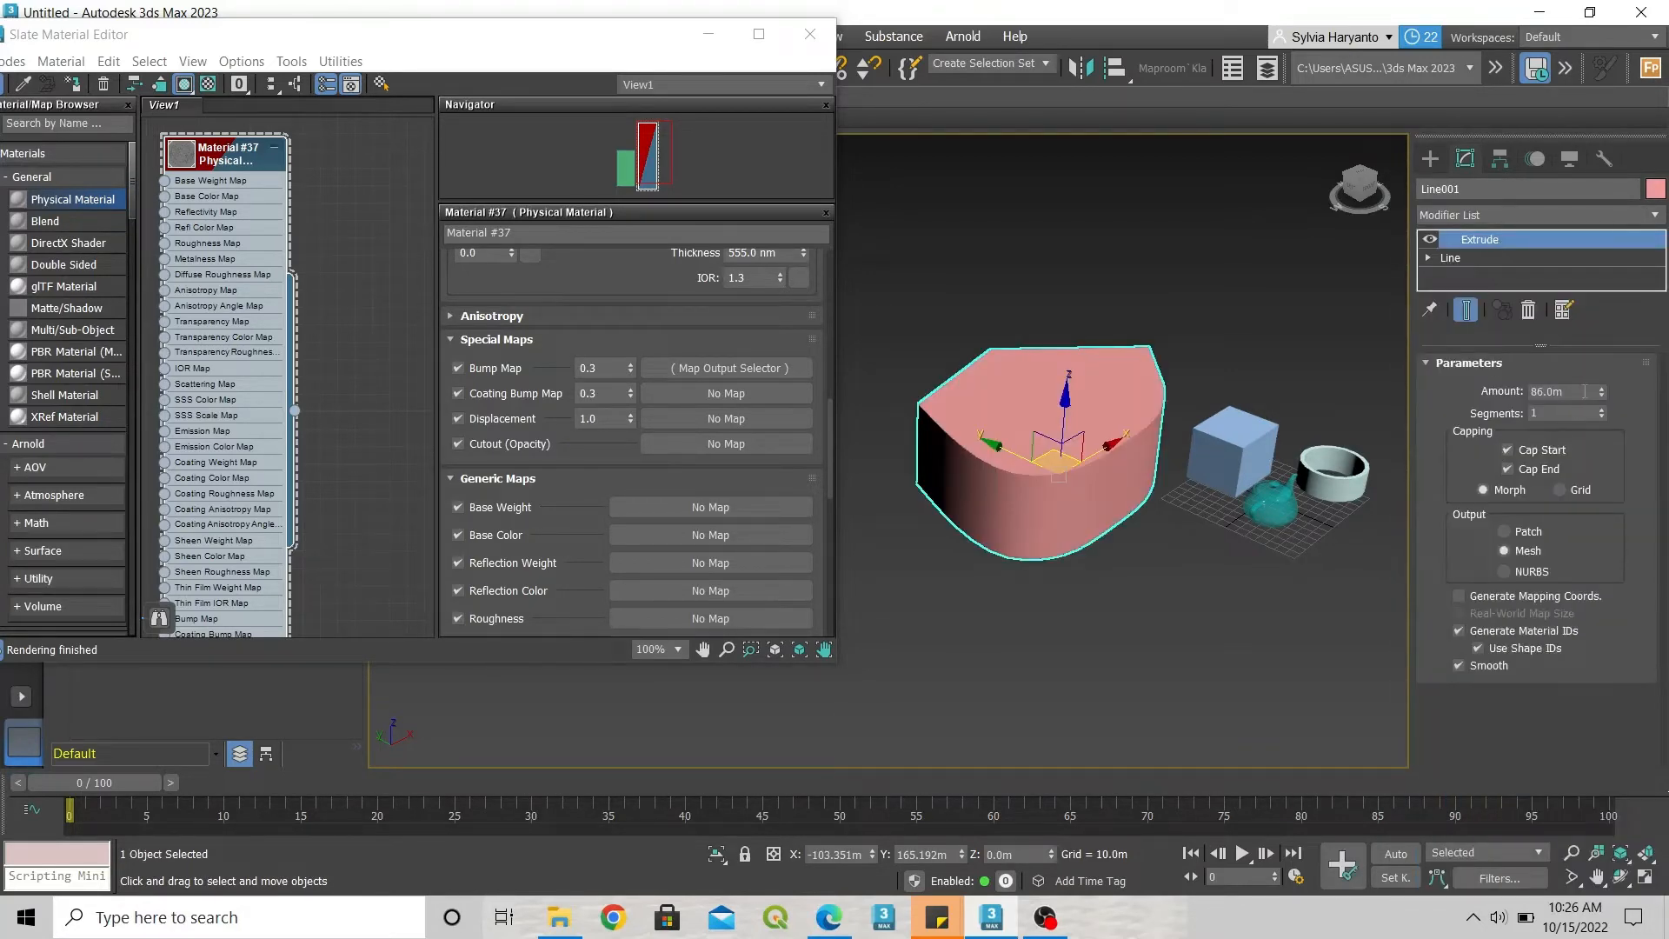
left_click(1167, 399)
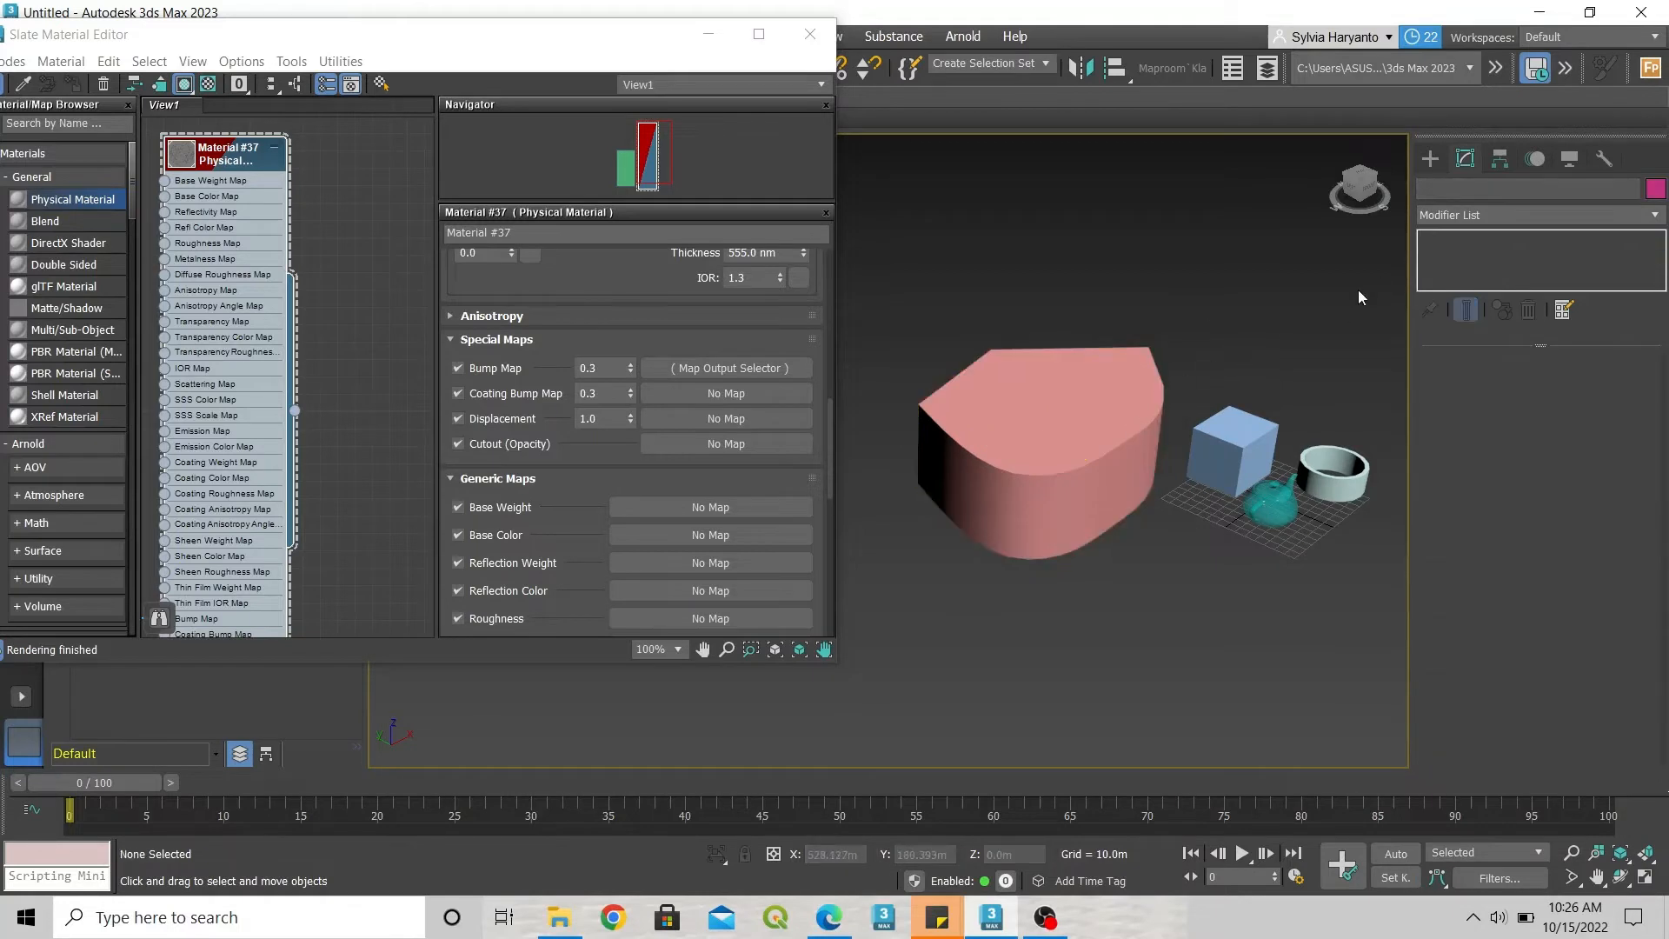
Set the line's segment material IDs to 2 for the lower-left curve, 3 for the short edge and 4 for the long straight edge
left_click(1119, 394)
left_click(1469, 258)
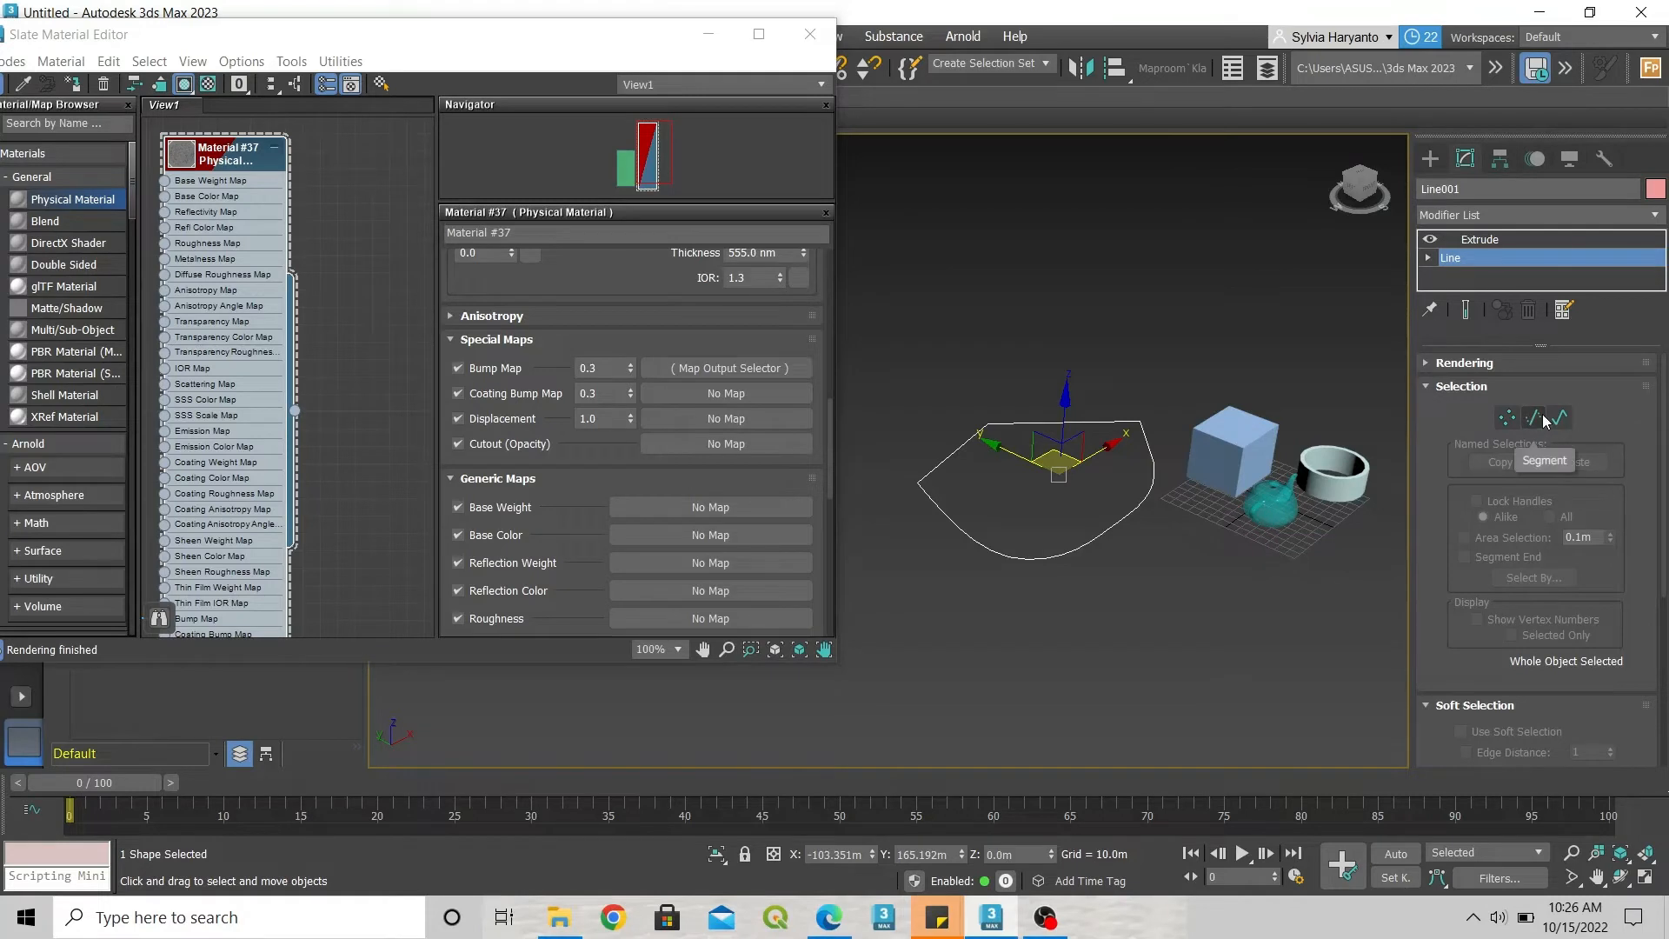
left_click(1543, 420)
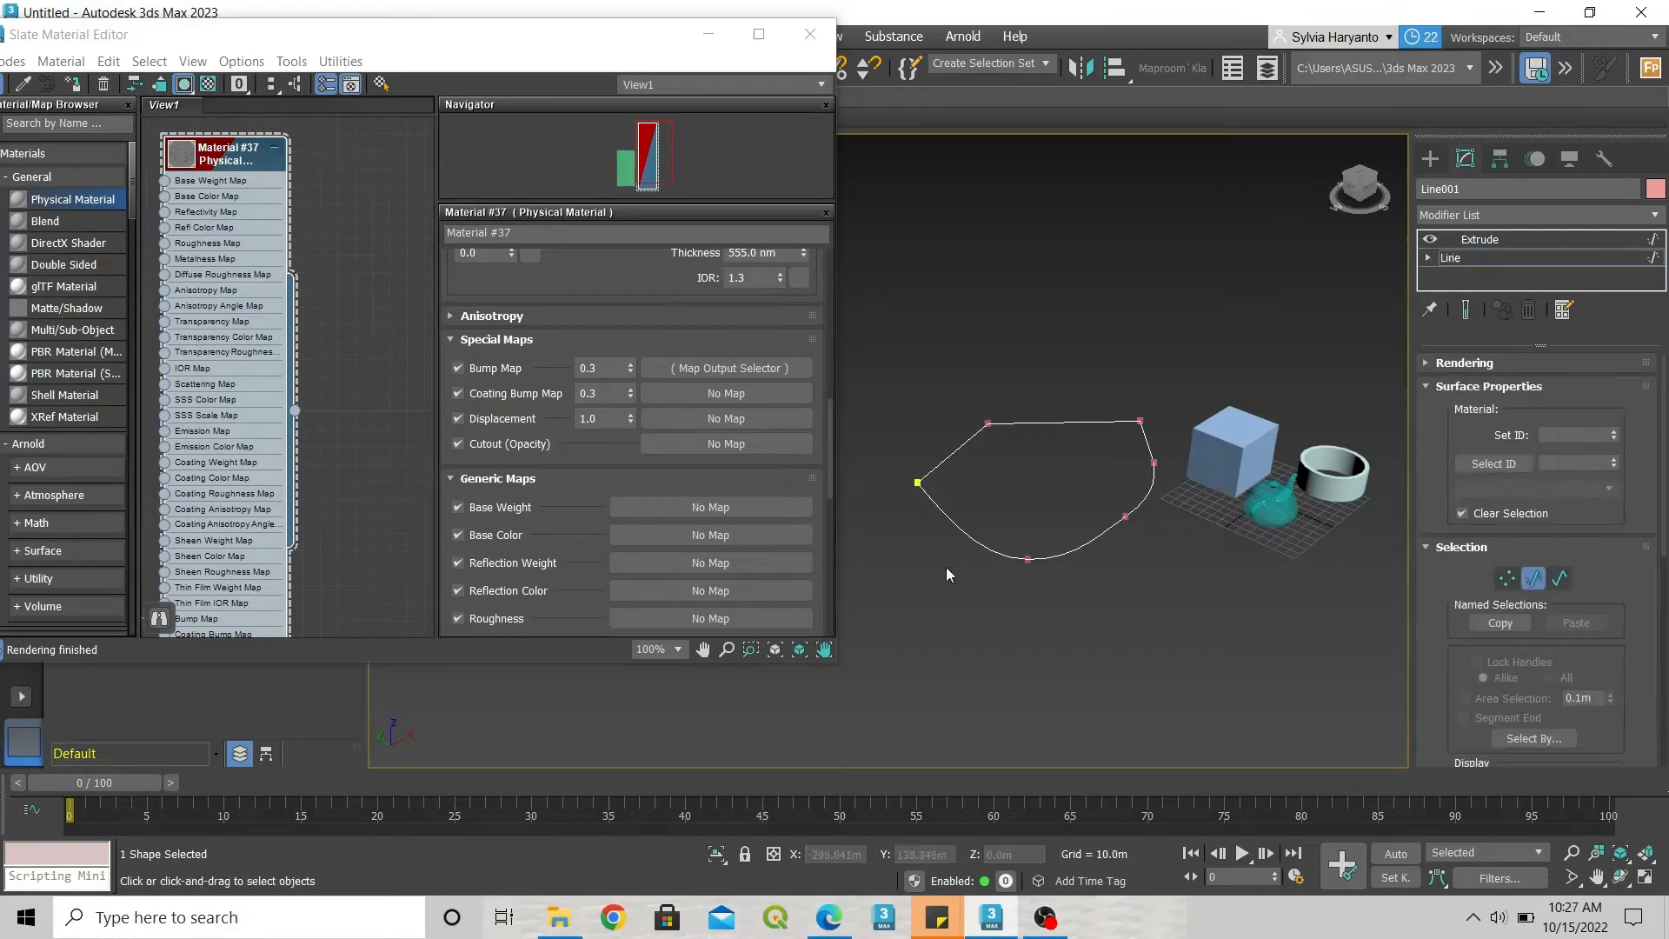
left_click(941, 508)
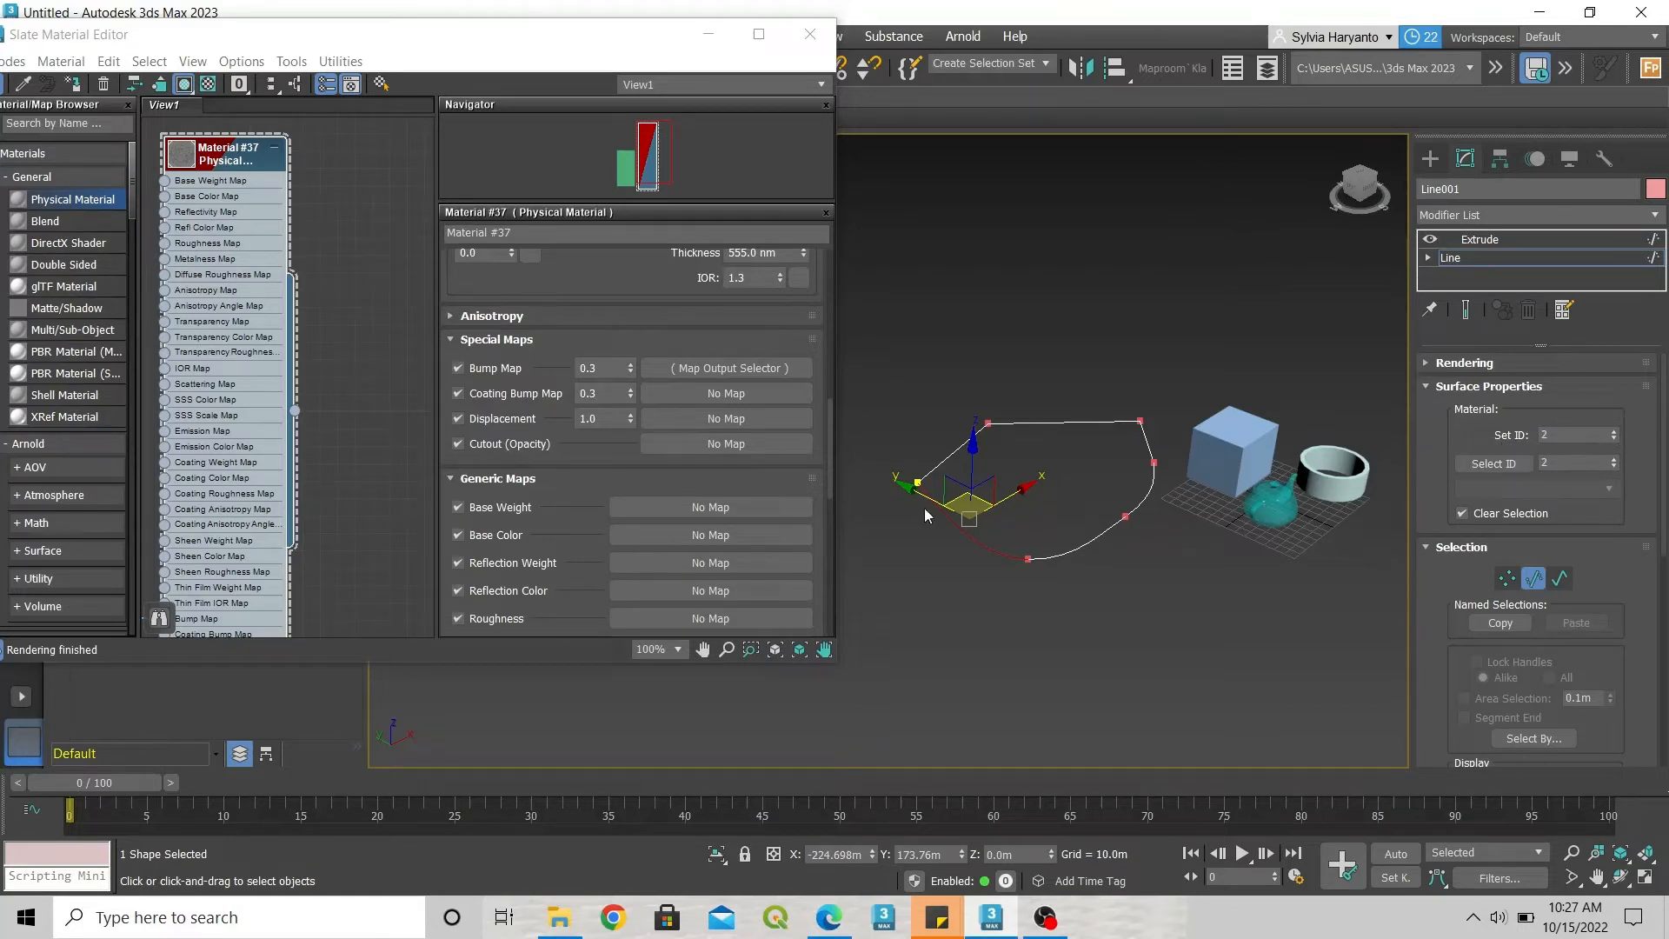
left_click(1146, 428)
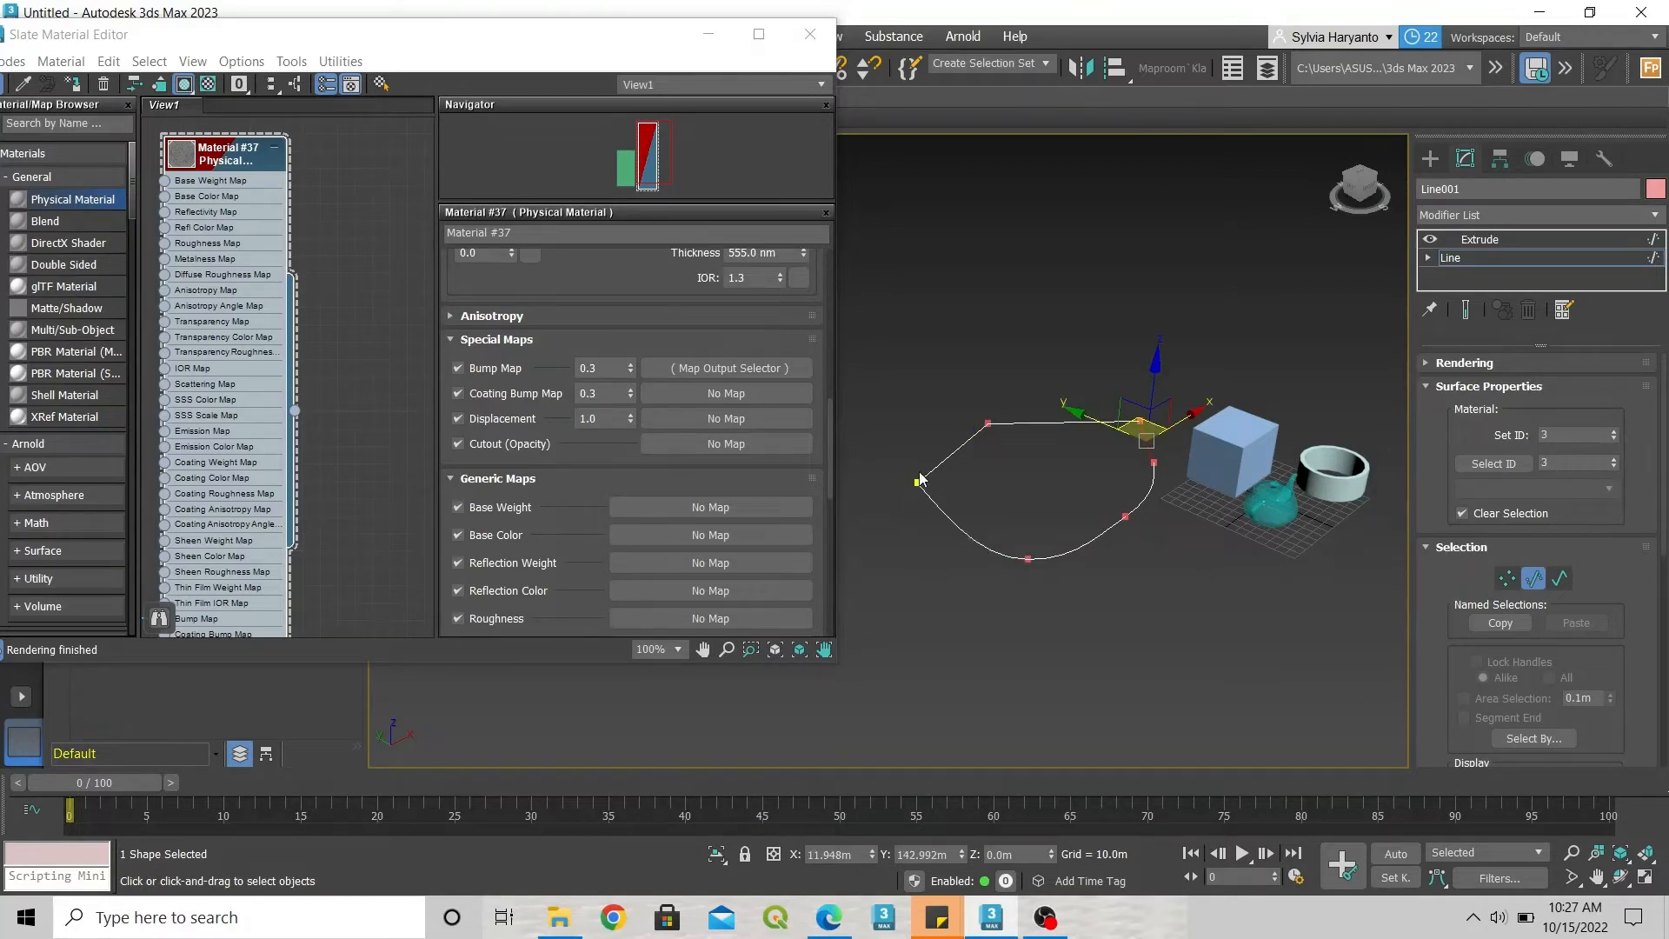
left_click(1031, 427)
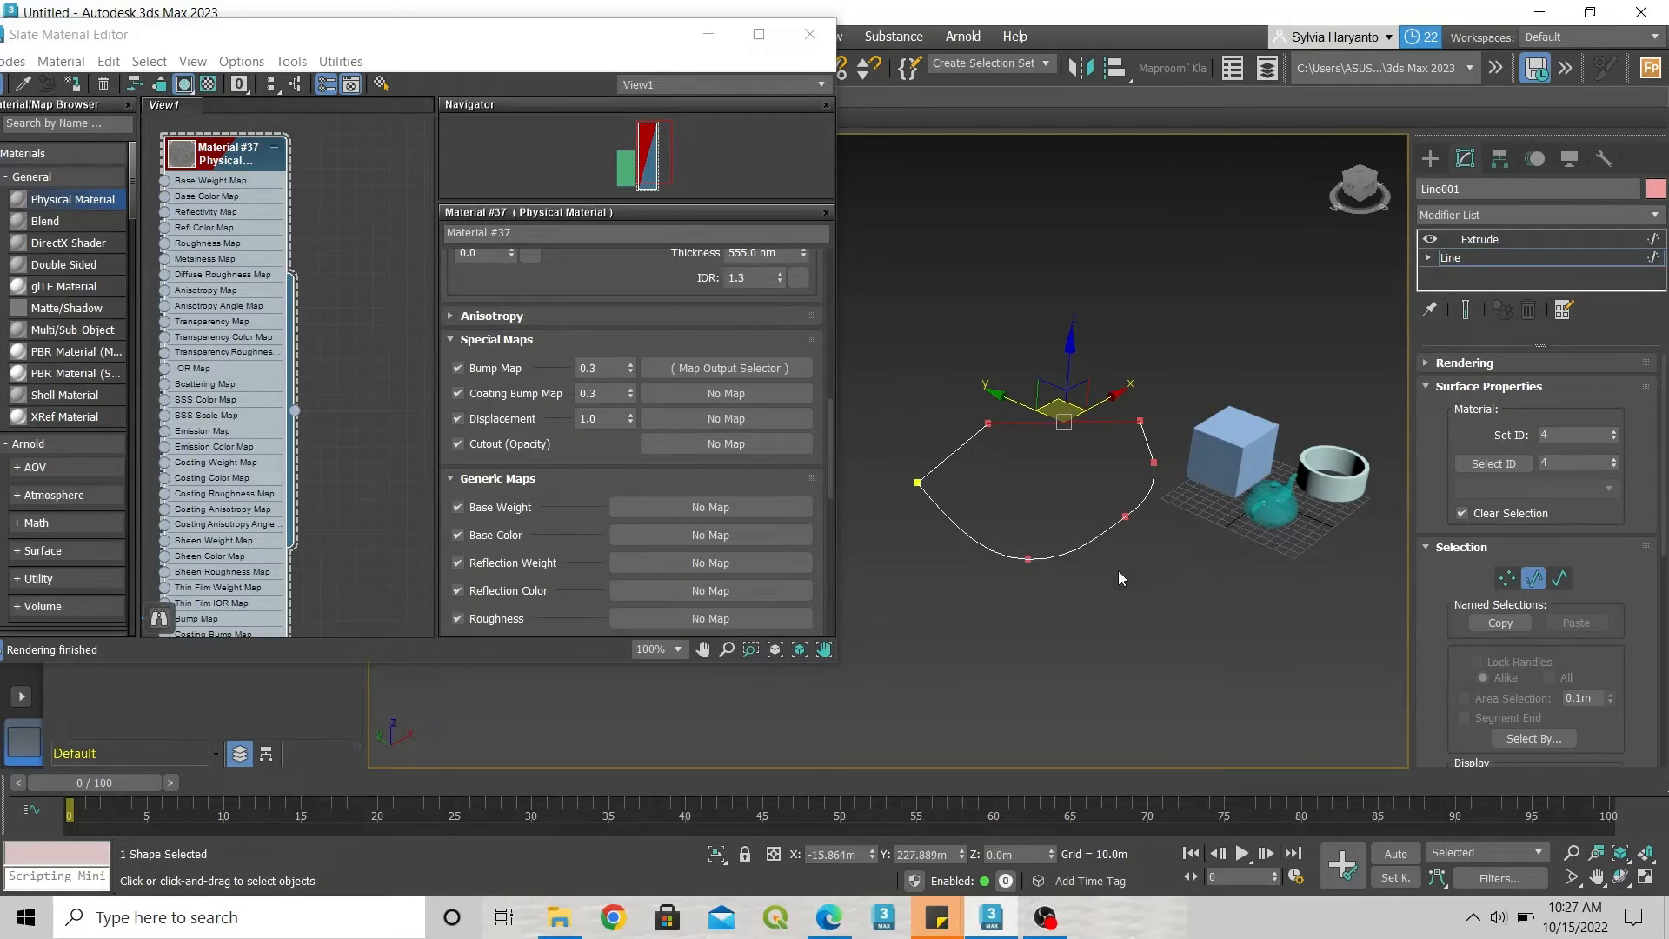
left_click(1477, 239)
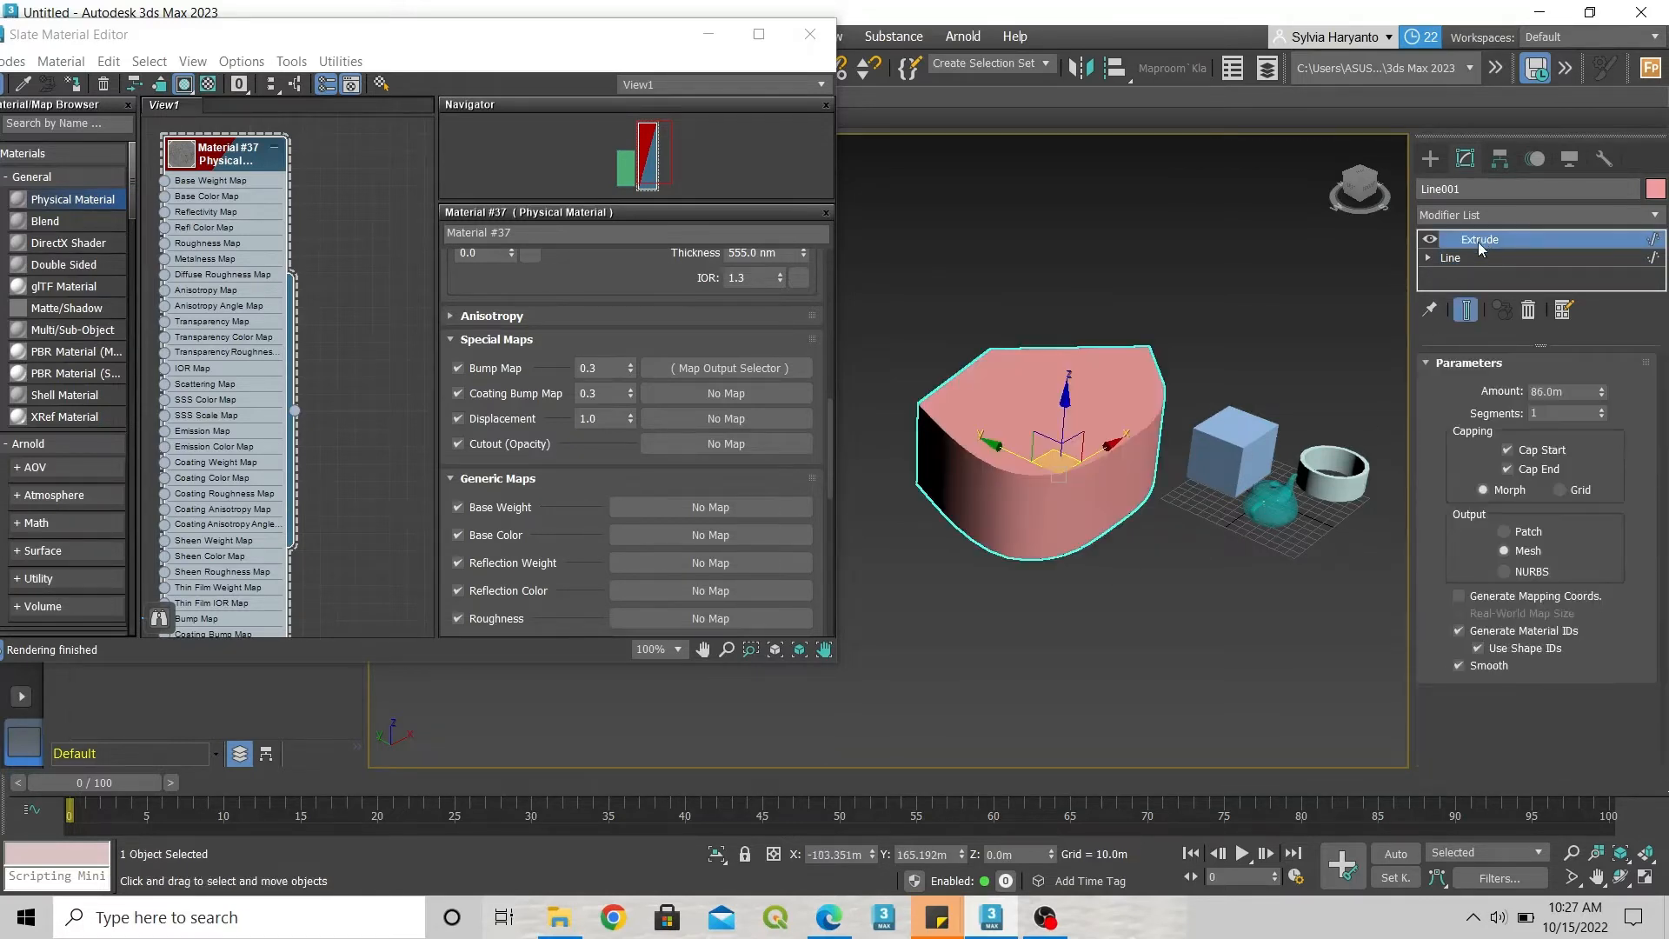
left_click(1207, 337)
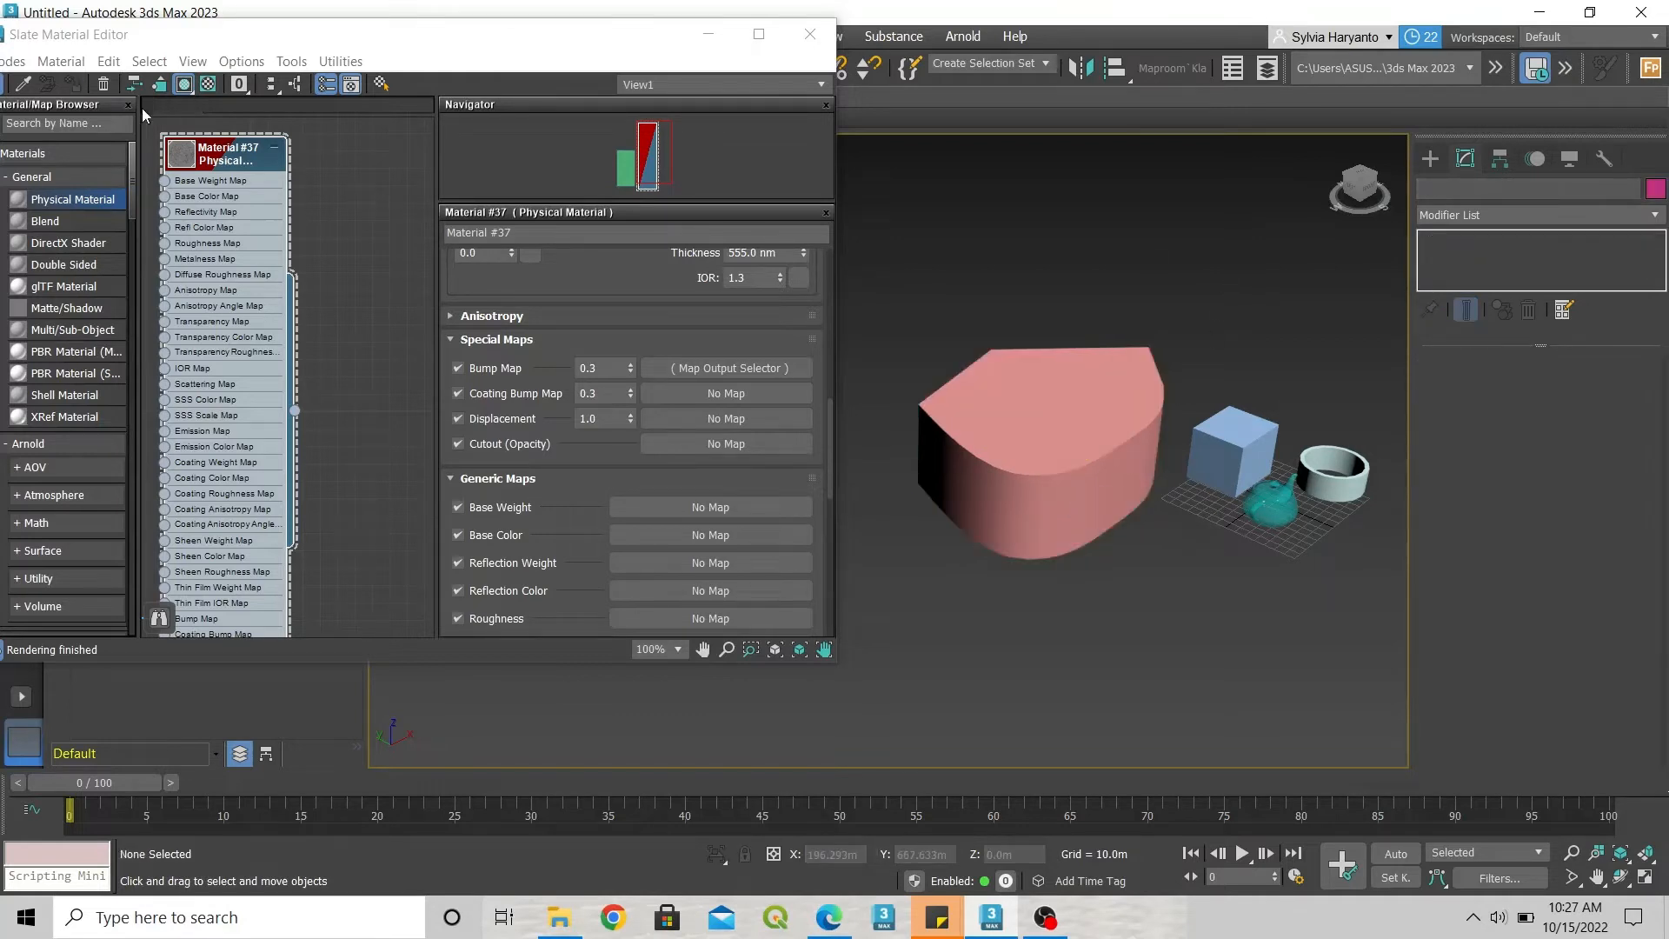
Search the material browser for "multi" and add a Multi/Sub-Object material to the node view beside the existing Physical Material
left_click(66, 124)
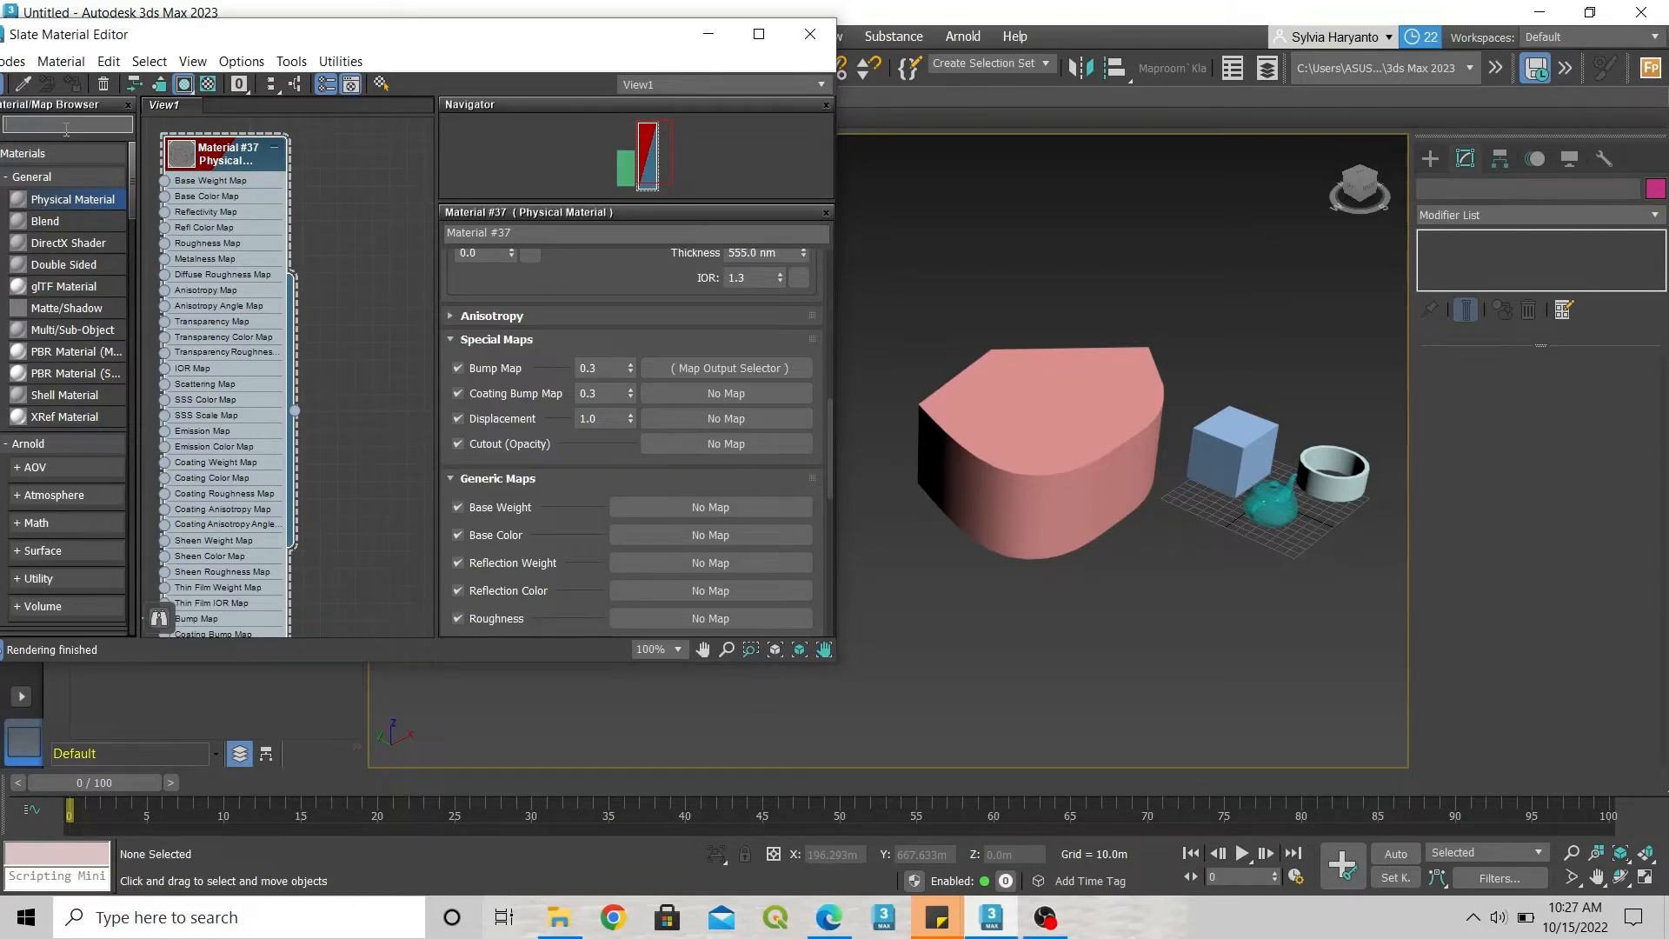
type("mu")
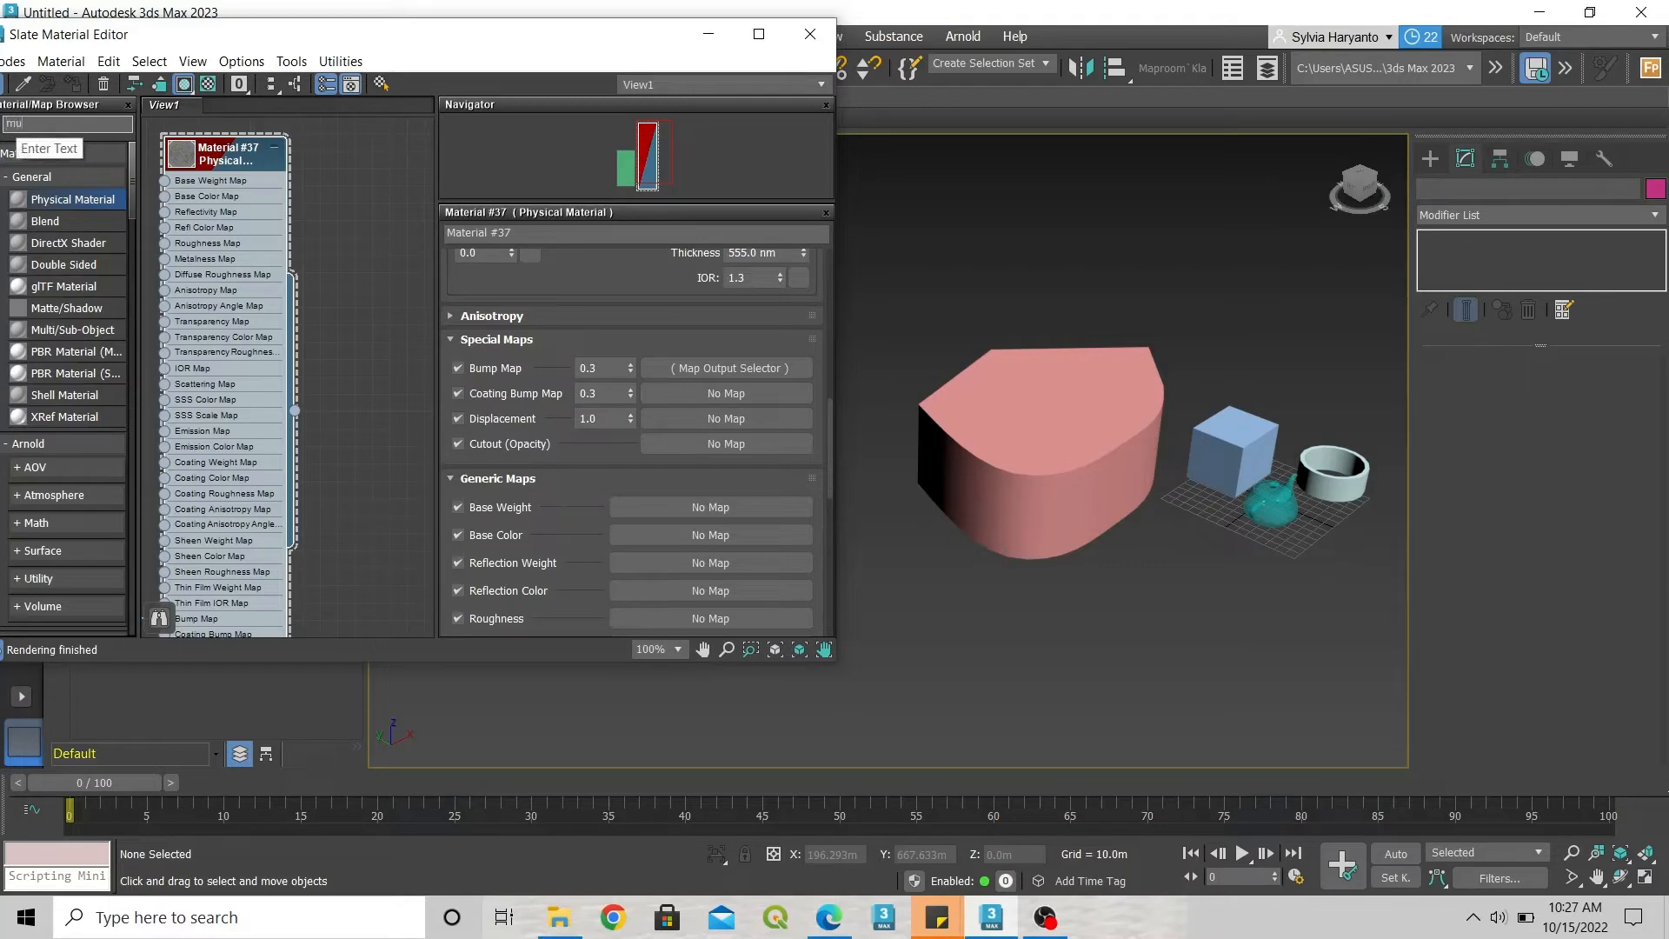
type("lti")
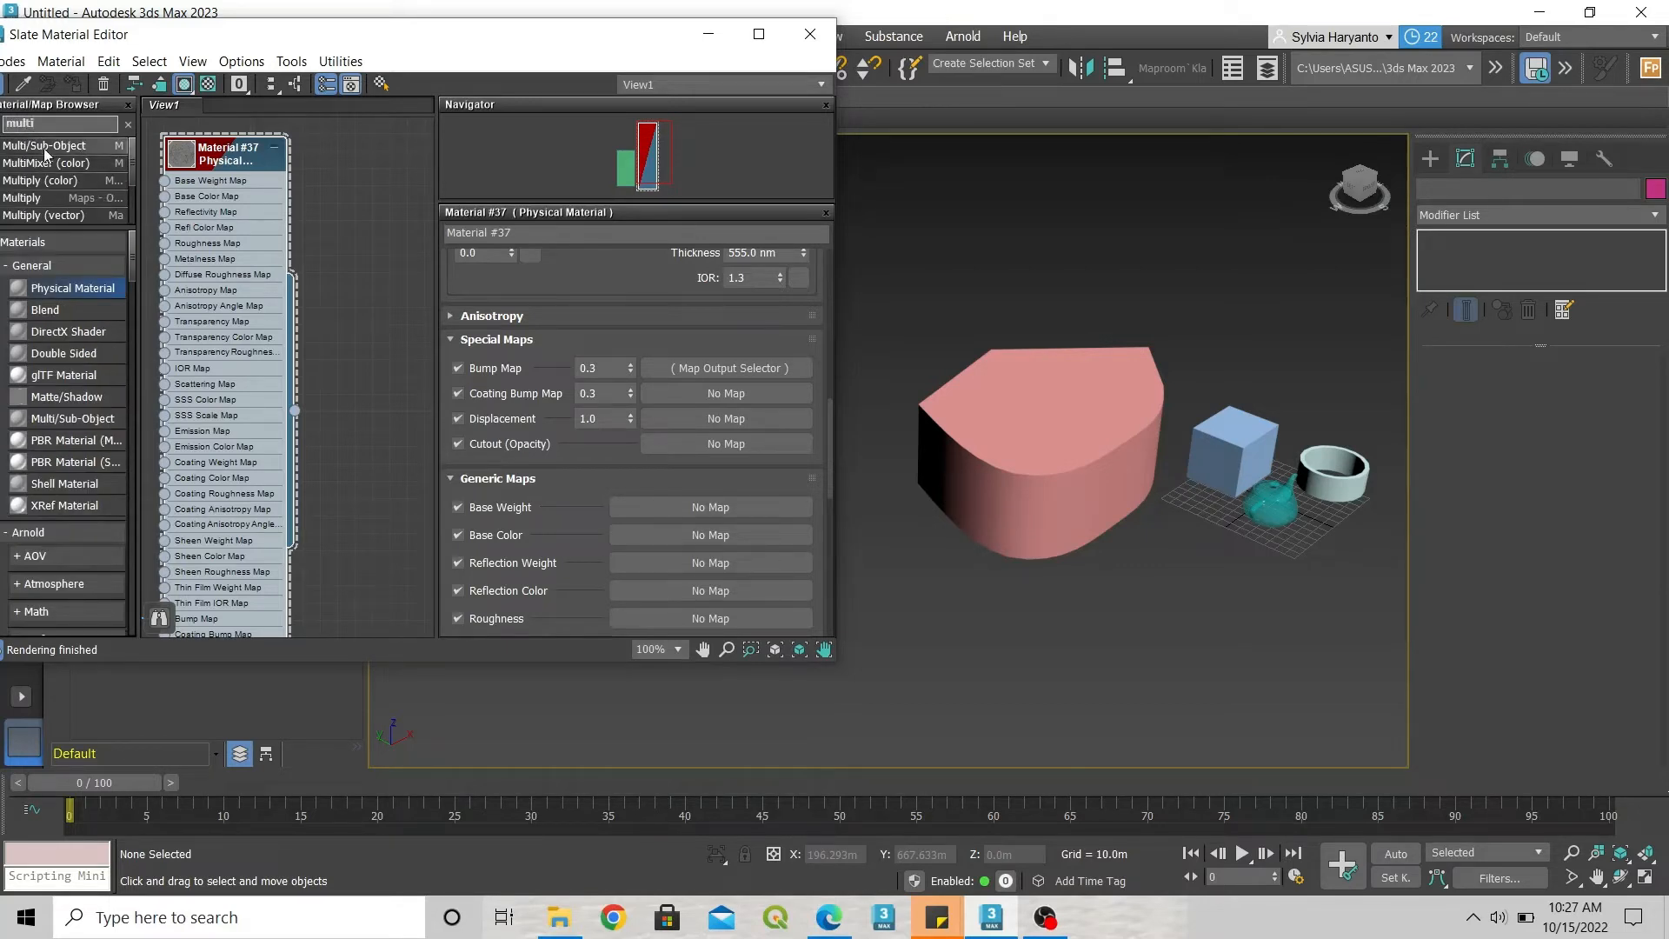
left_click_drag(44, 148, 342, 227)
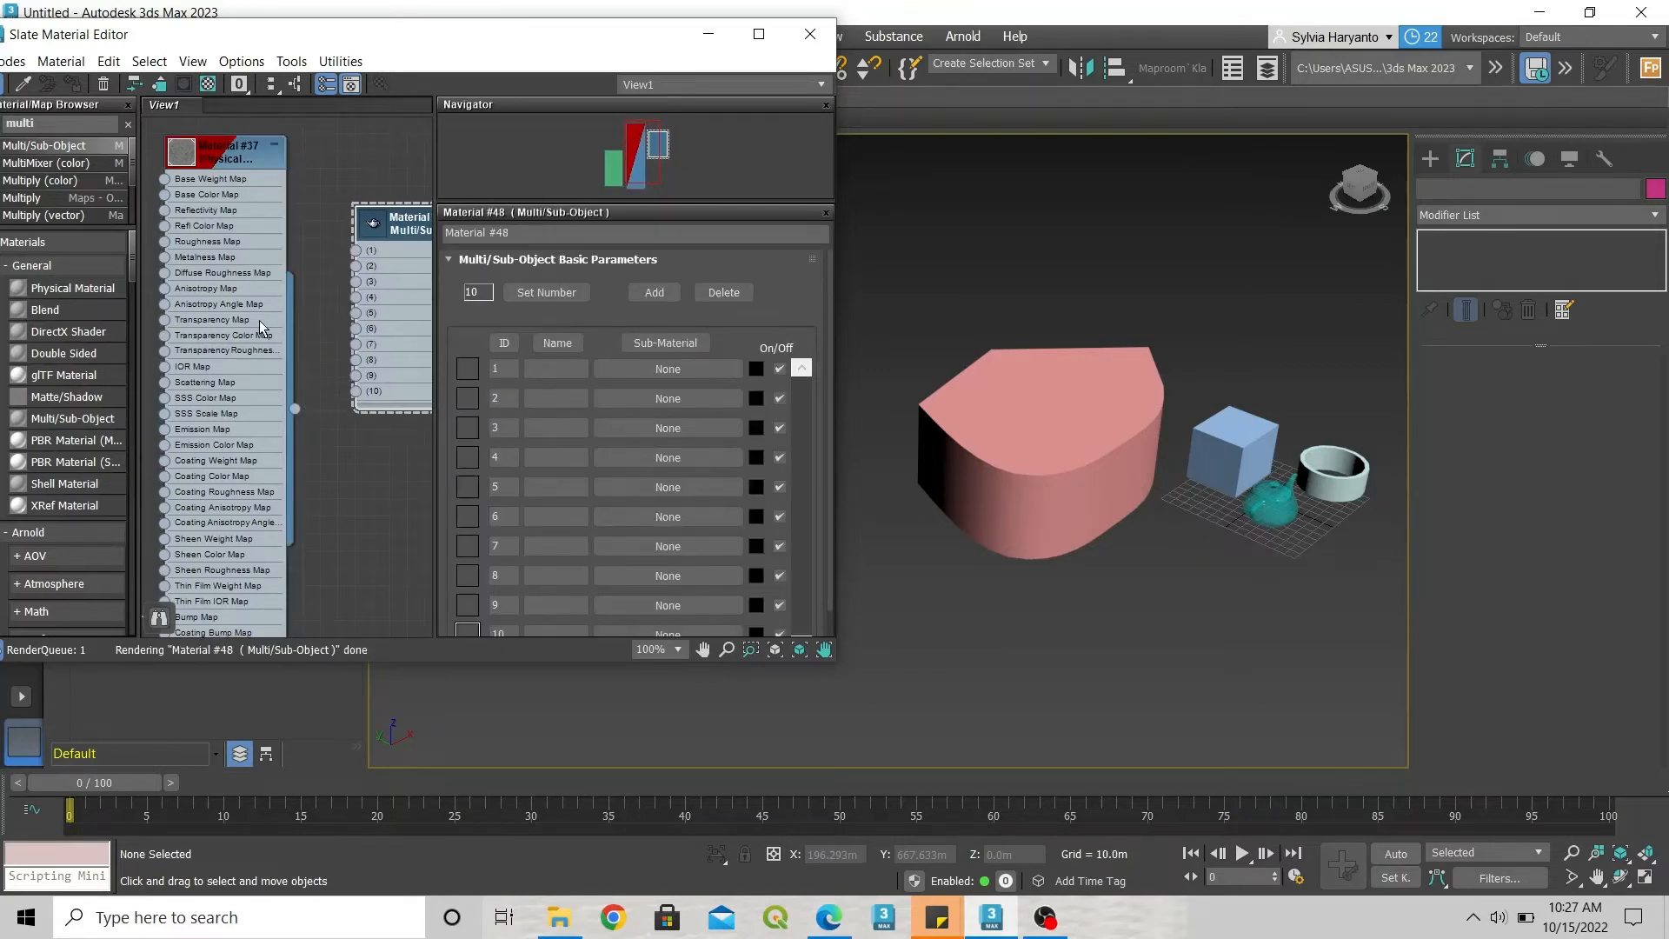
scroll(259, 322, "down", 2)
scroll(279, 318, "down", 2)
scroll(401, 270, "up", 5)
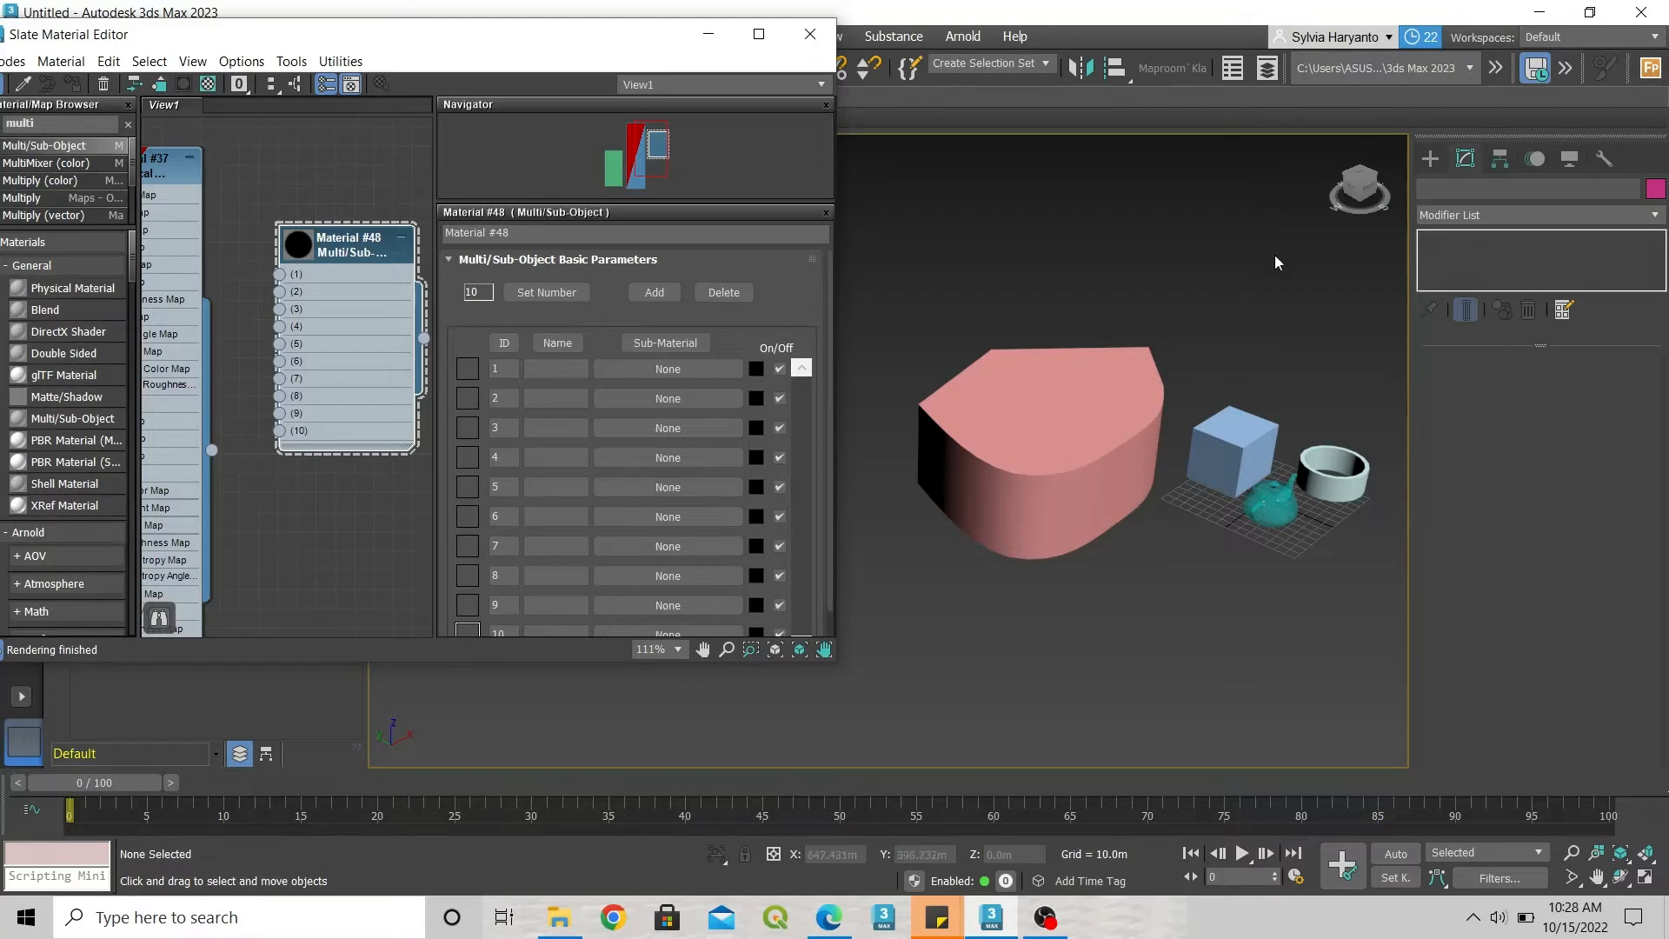
Assign the Multi/Sub-Object material to the extruded solid, add a new Physical Material node, and deselect the solid
left_click(1139, 465)
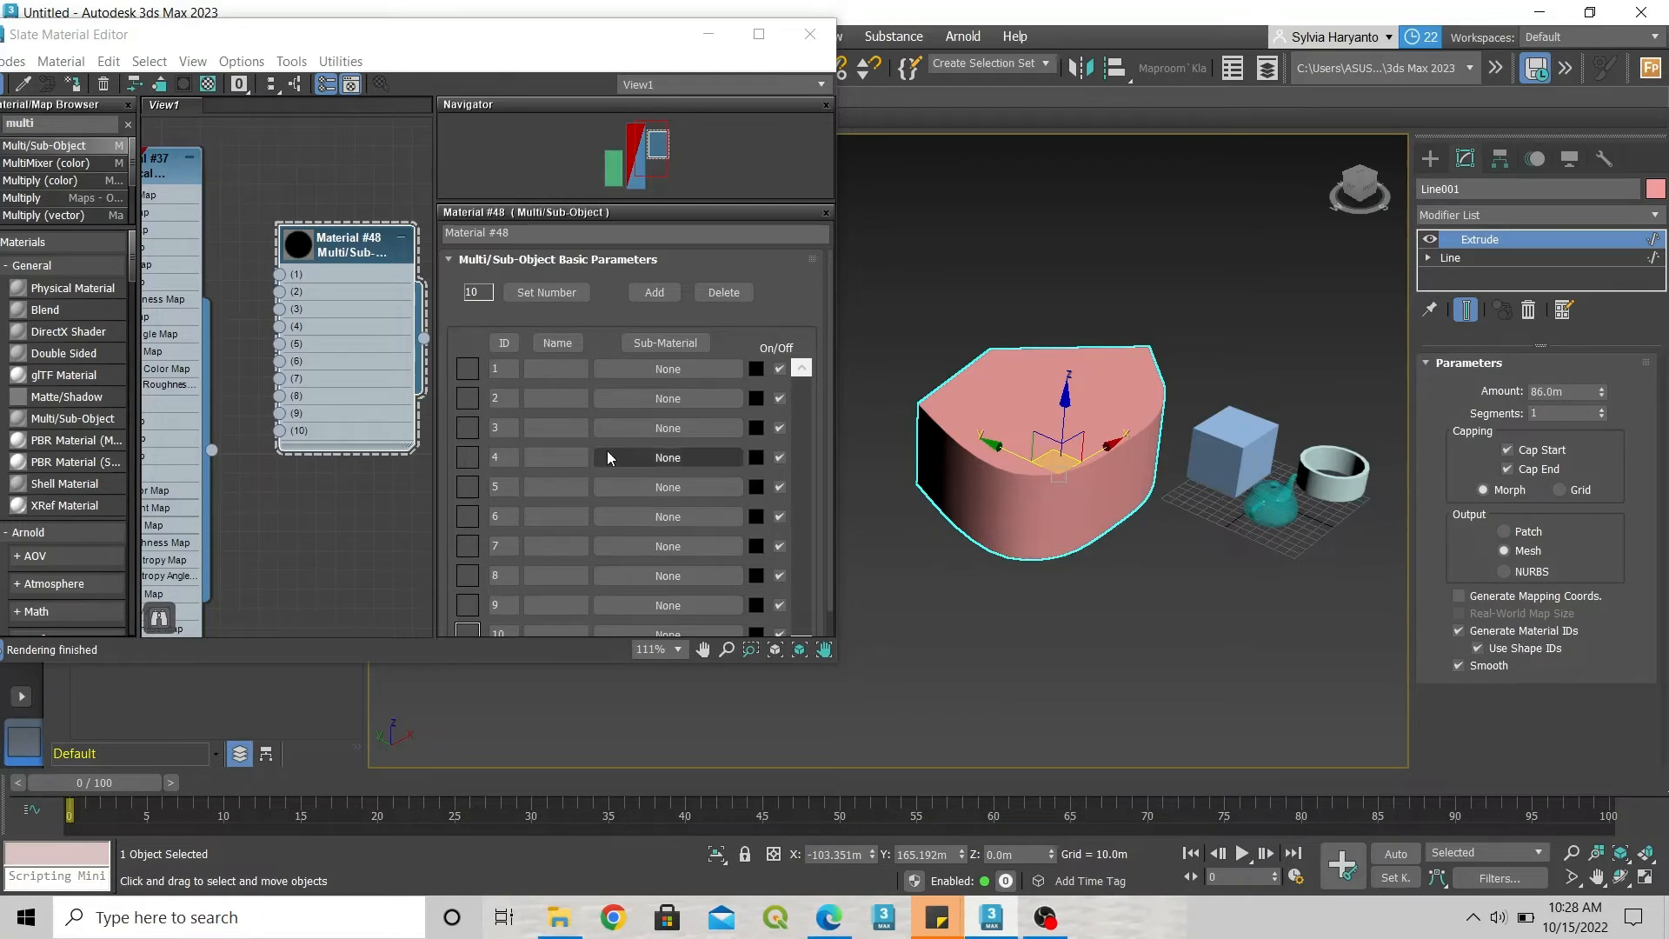
left_click(77, 89)
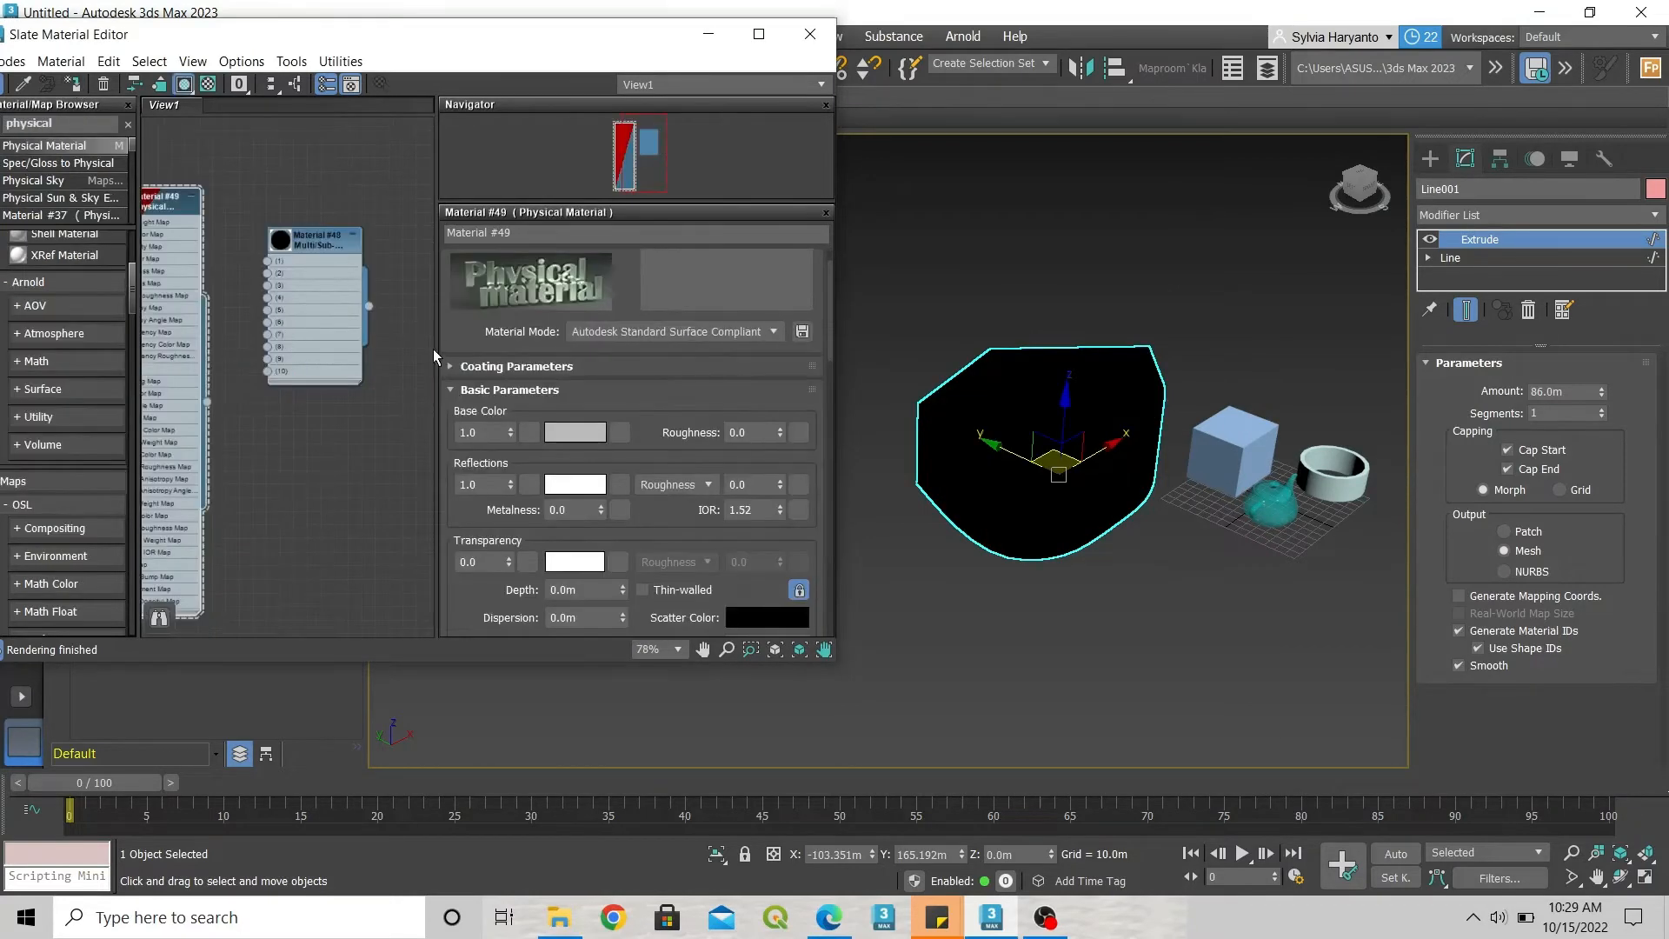
left_click(1139, 261)
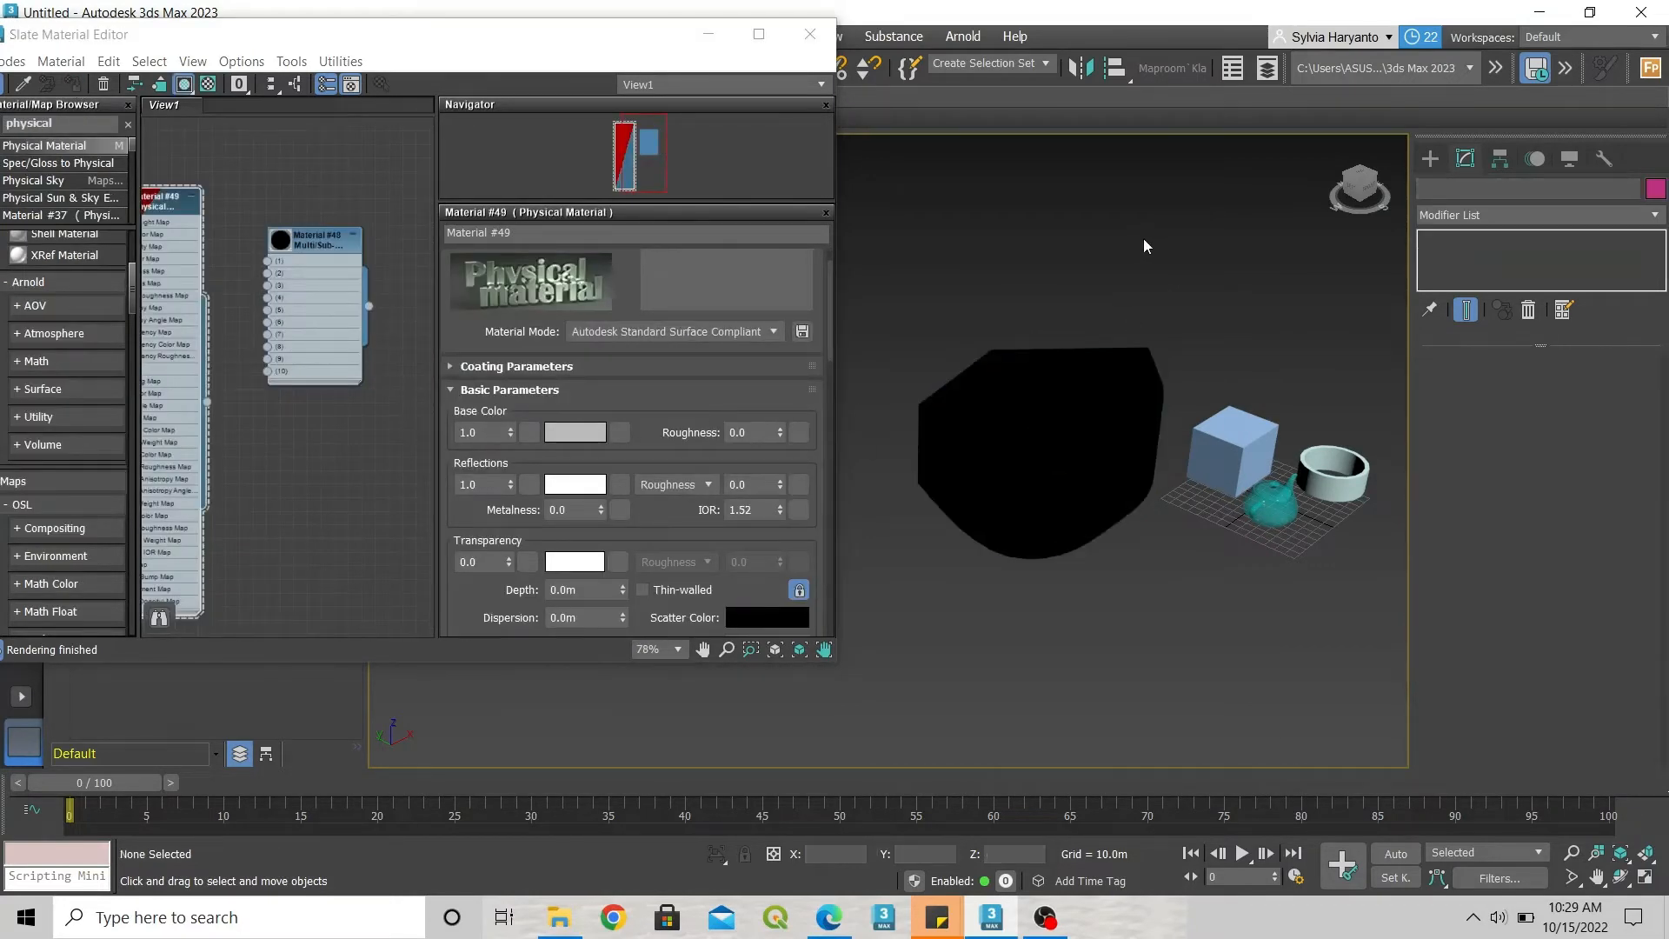
Compare the Multi/Sub-Object material's ID list with the line's segment material IDs, and return to the Extrude modifier's settings
double_click(304, 247)
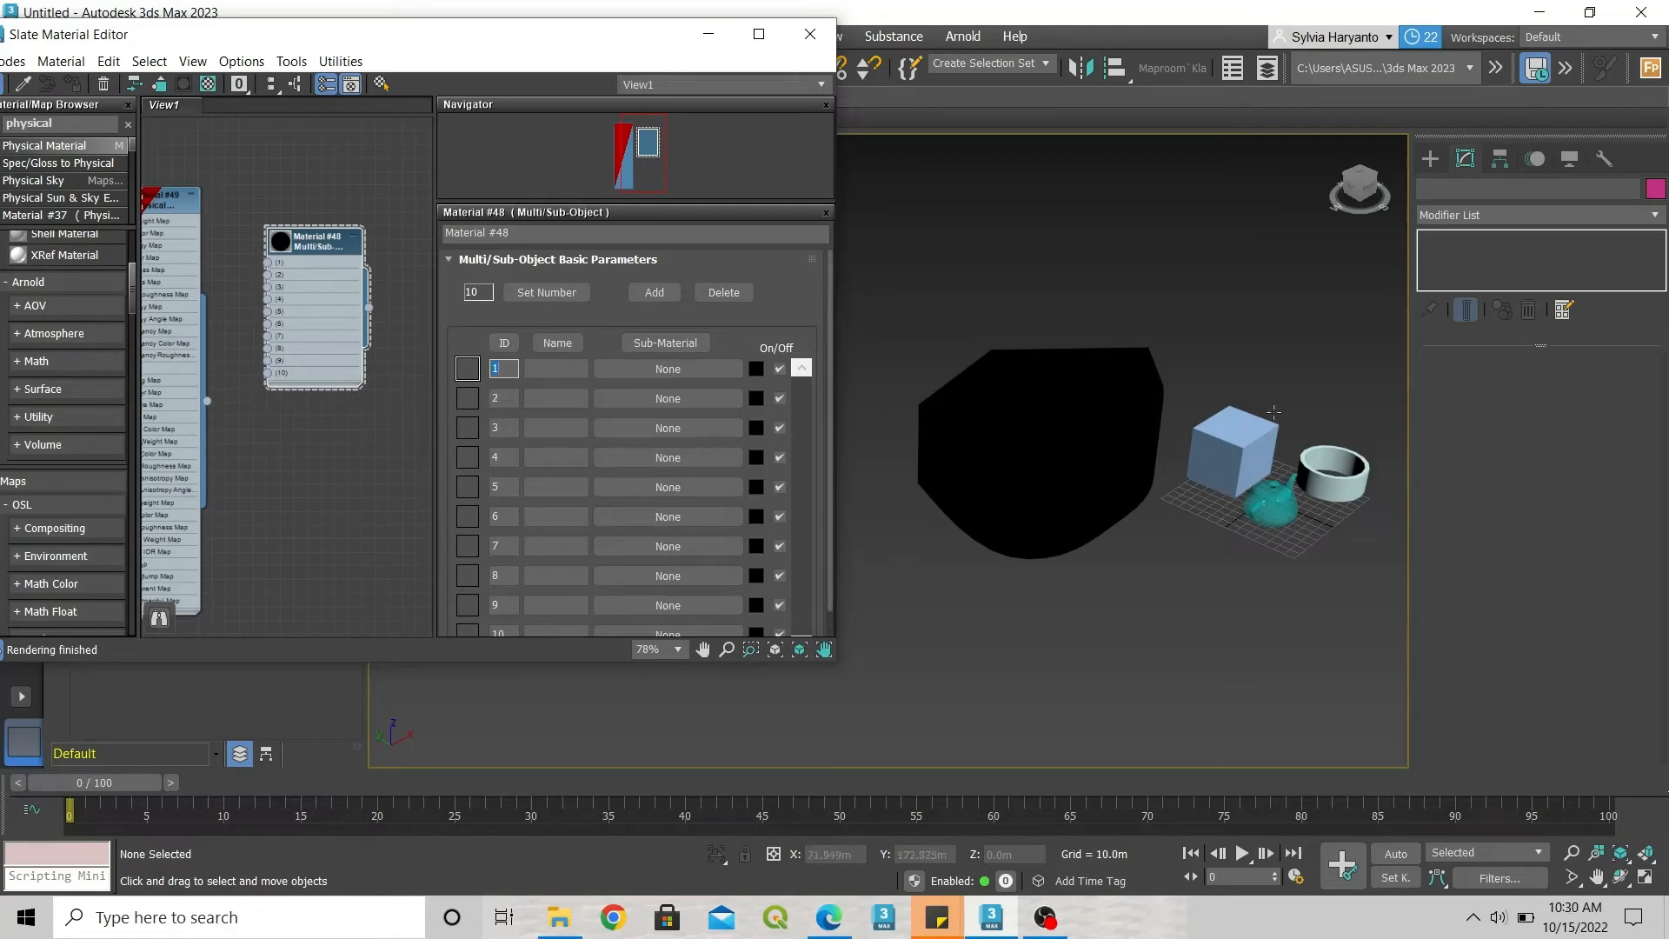
left_click(1017, 402)
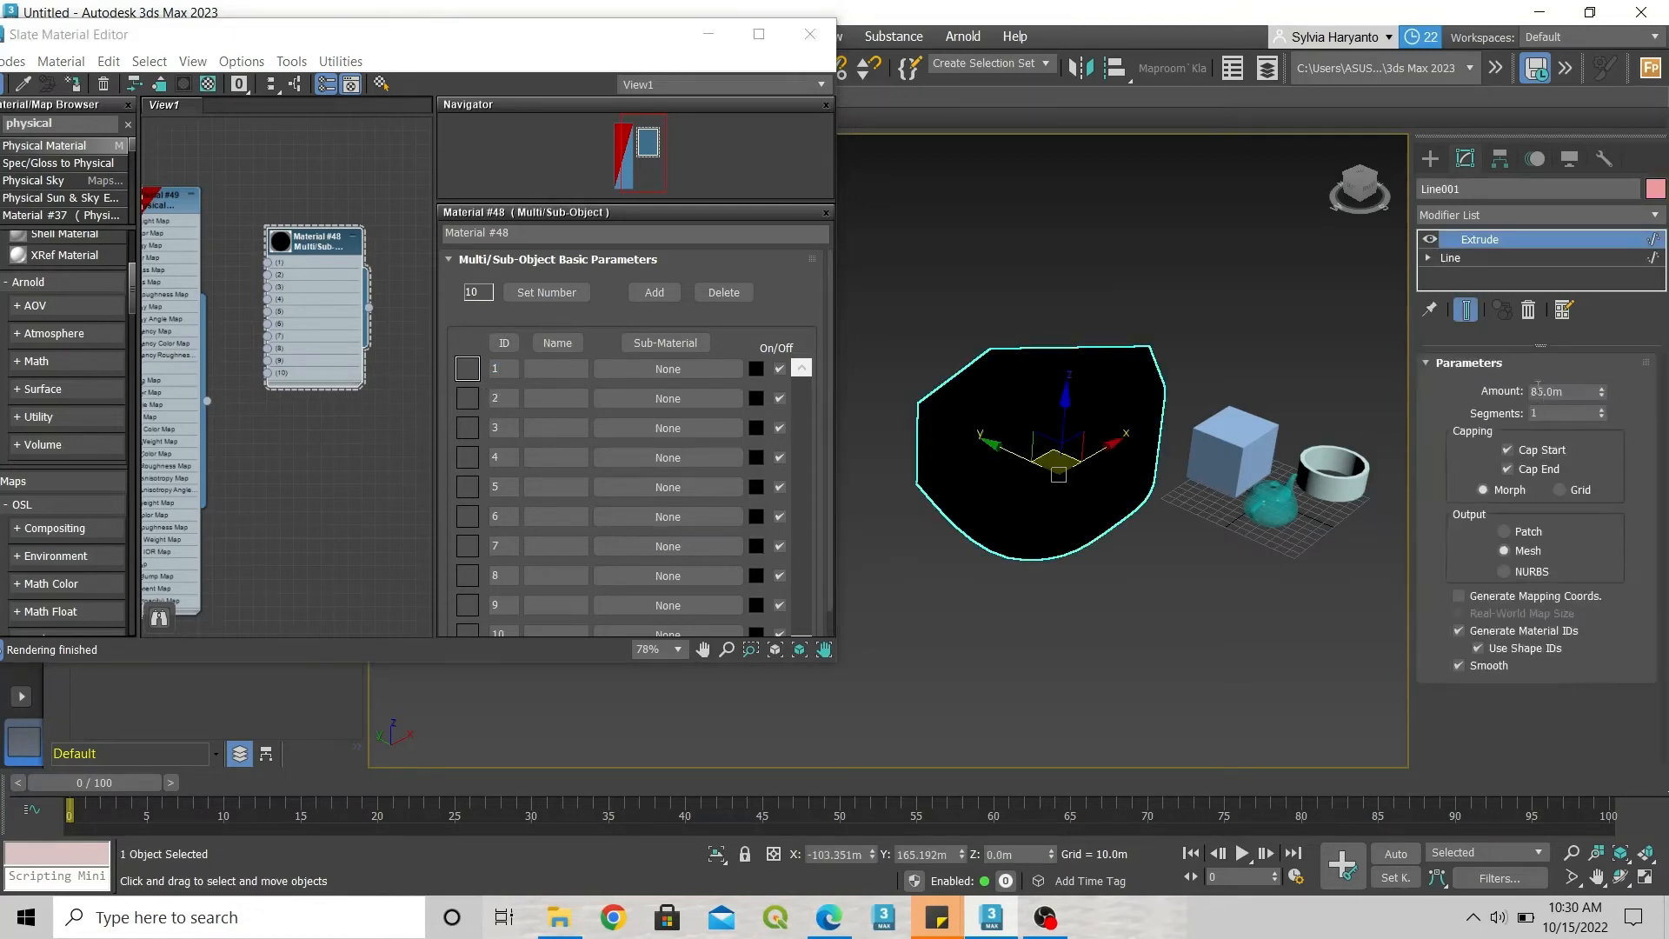
left_click(1483, 259)
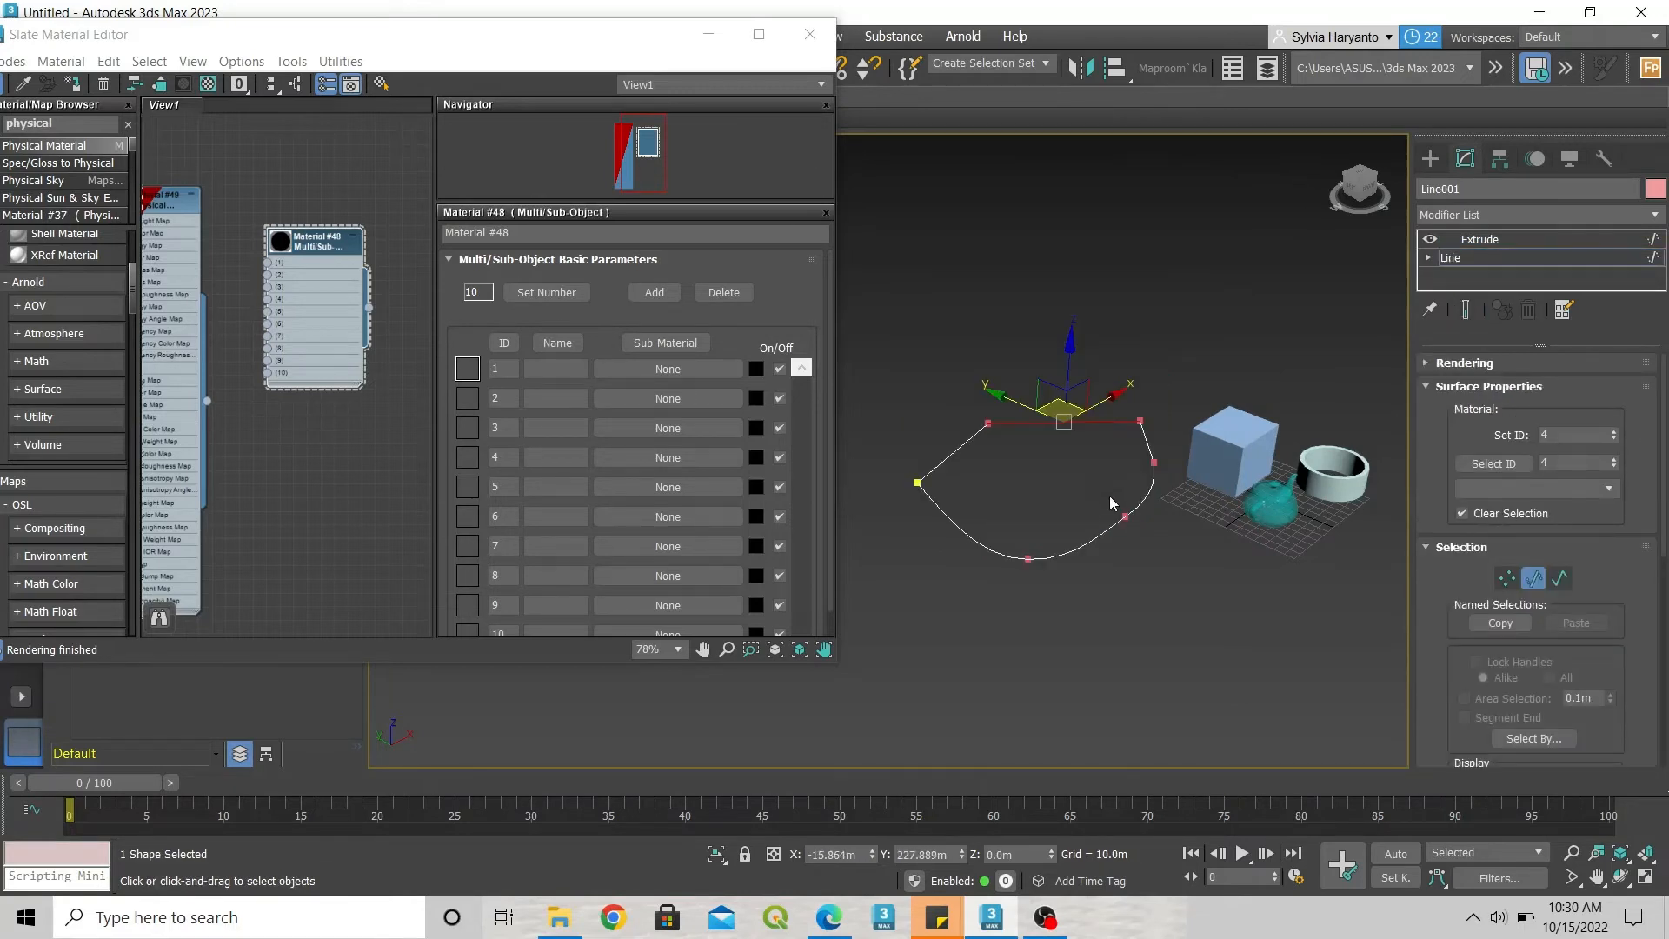
left_click(978, 539)
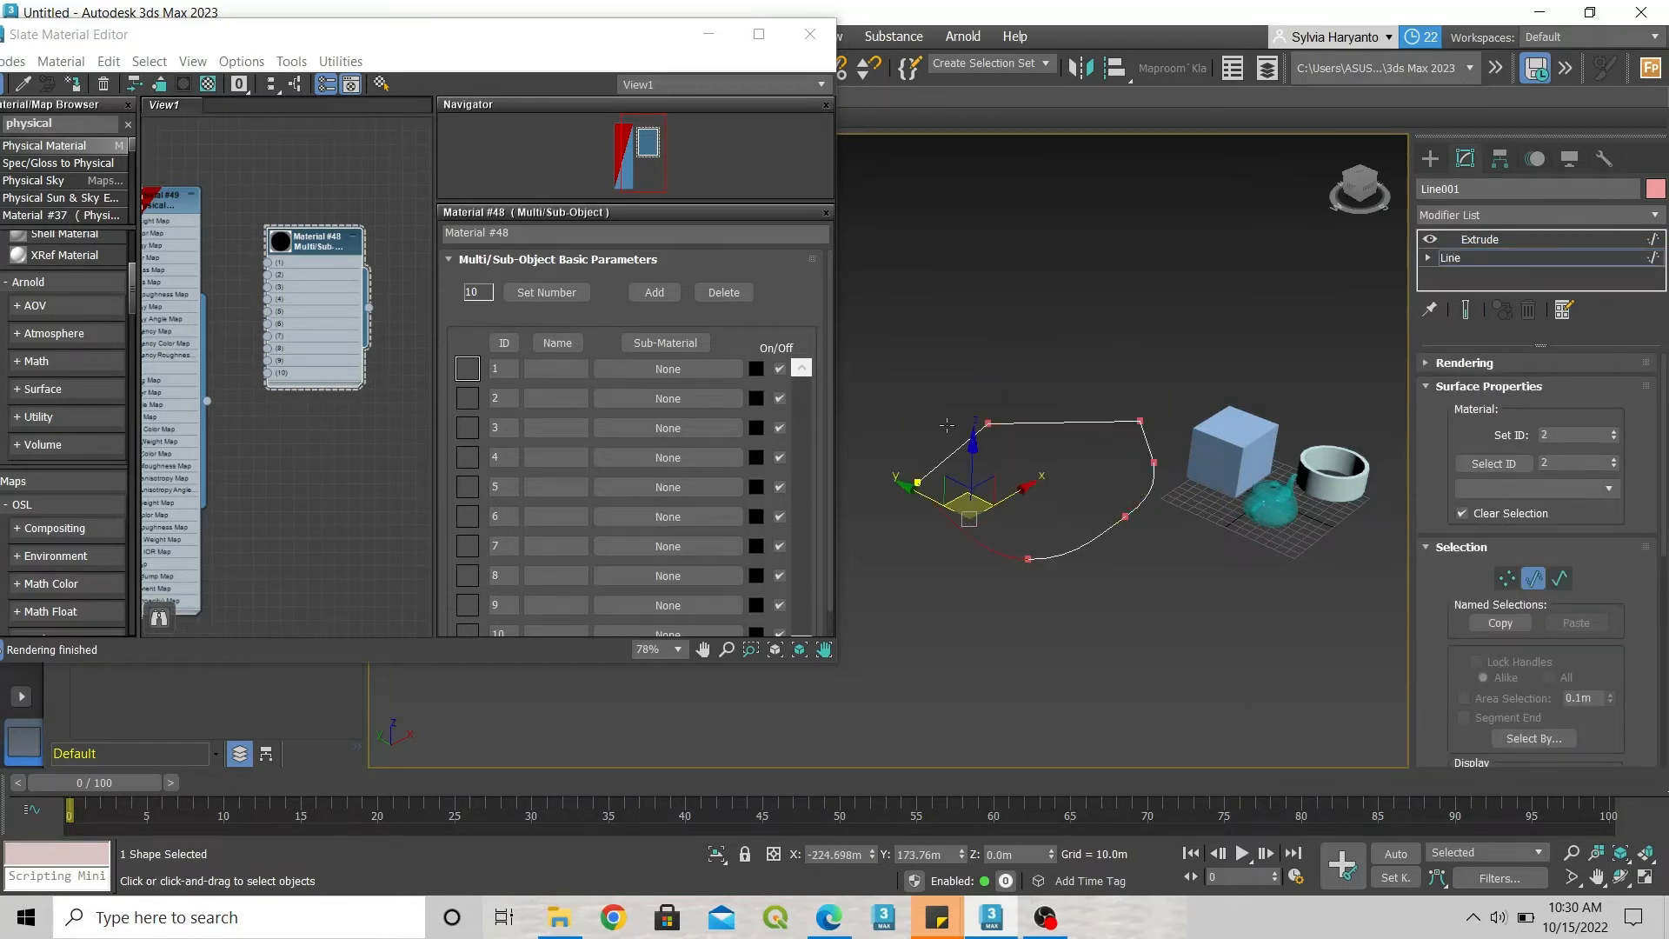
left_click(988, 320)
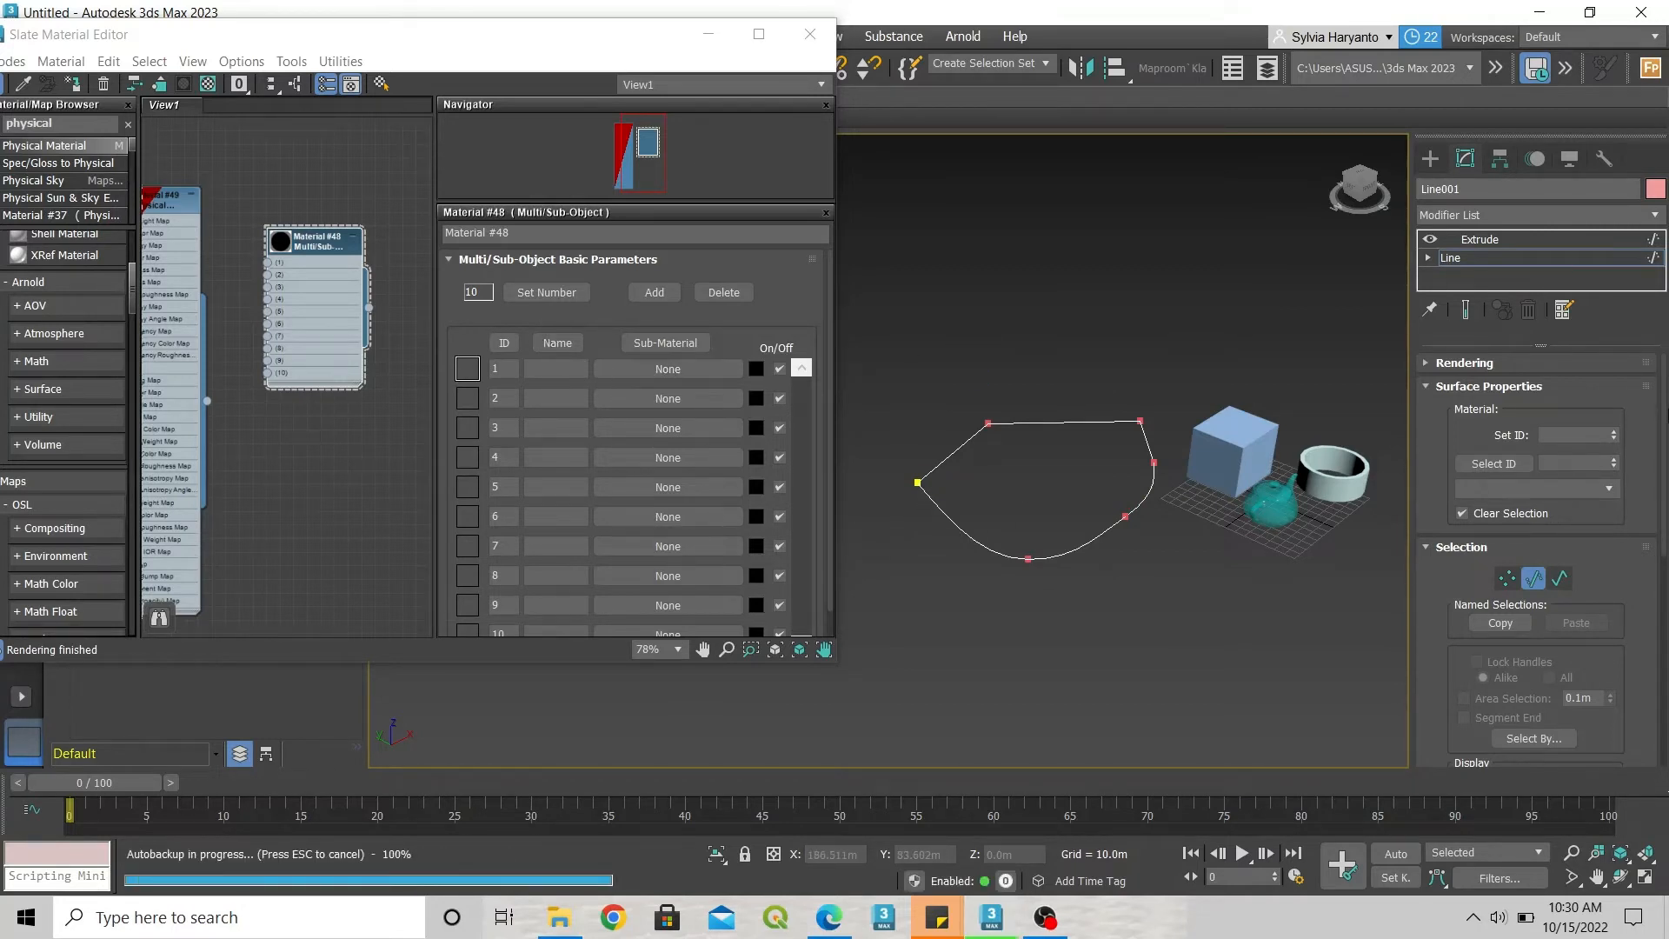
left_click(1515, 244)
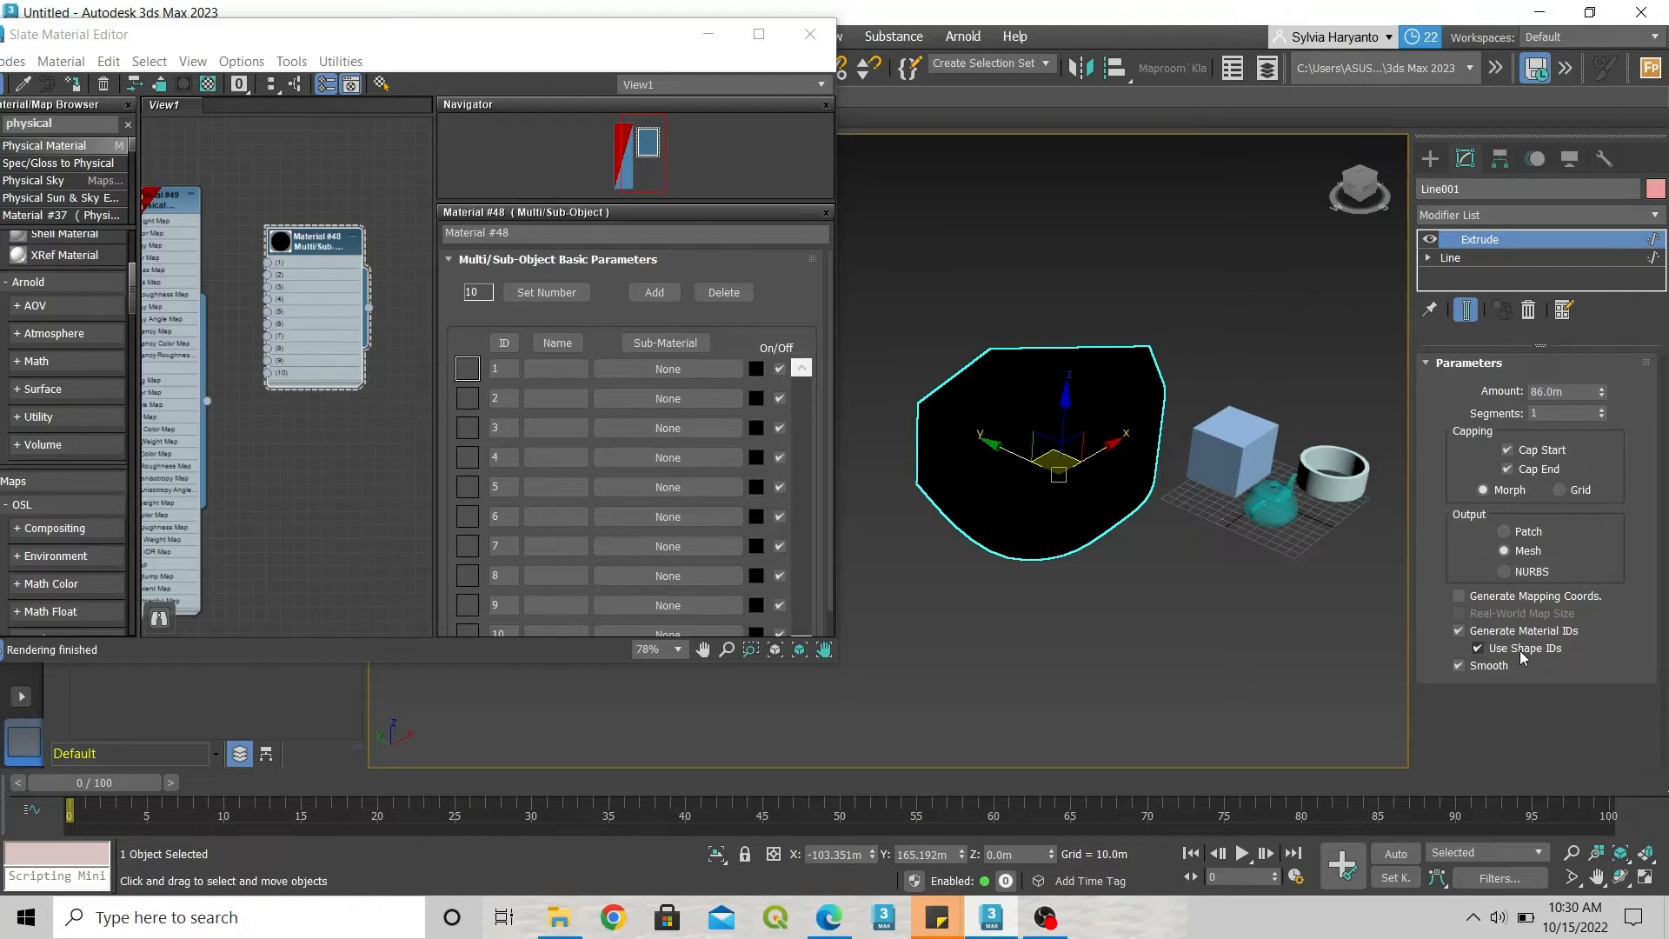
Arrange the new Physical Material and Multi/Sub-Object nodes side by side so their sockets are accessible
left_click(317, 252)
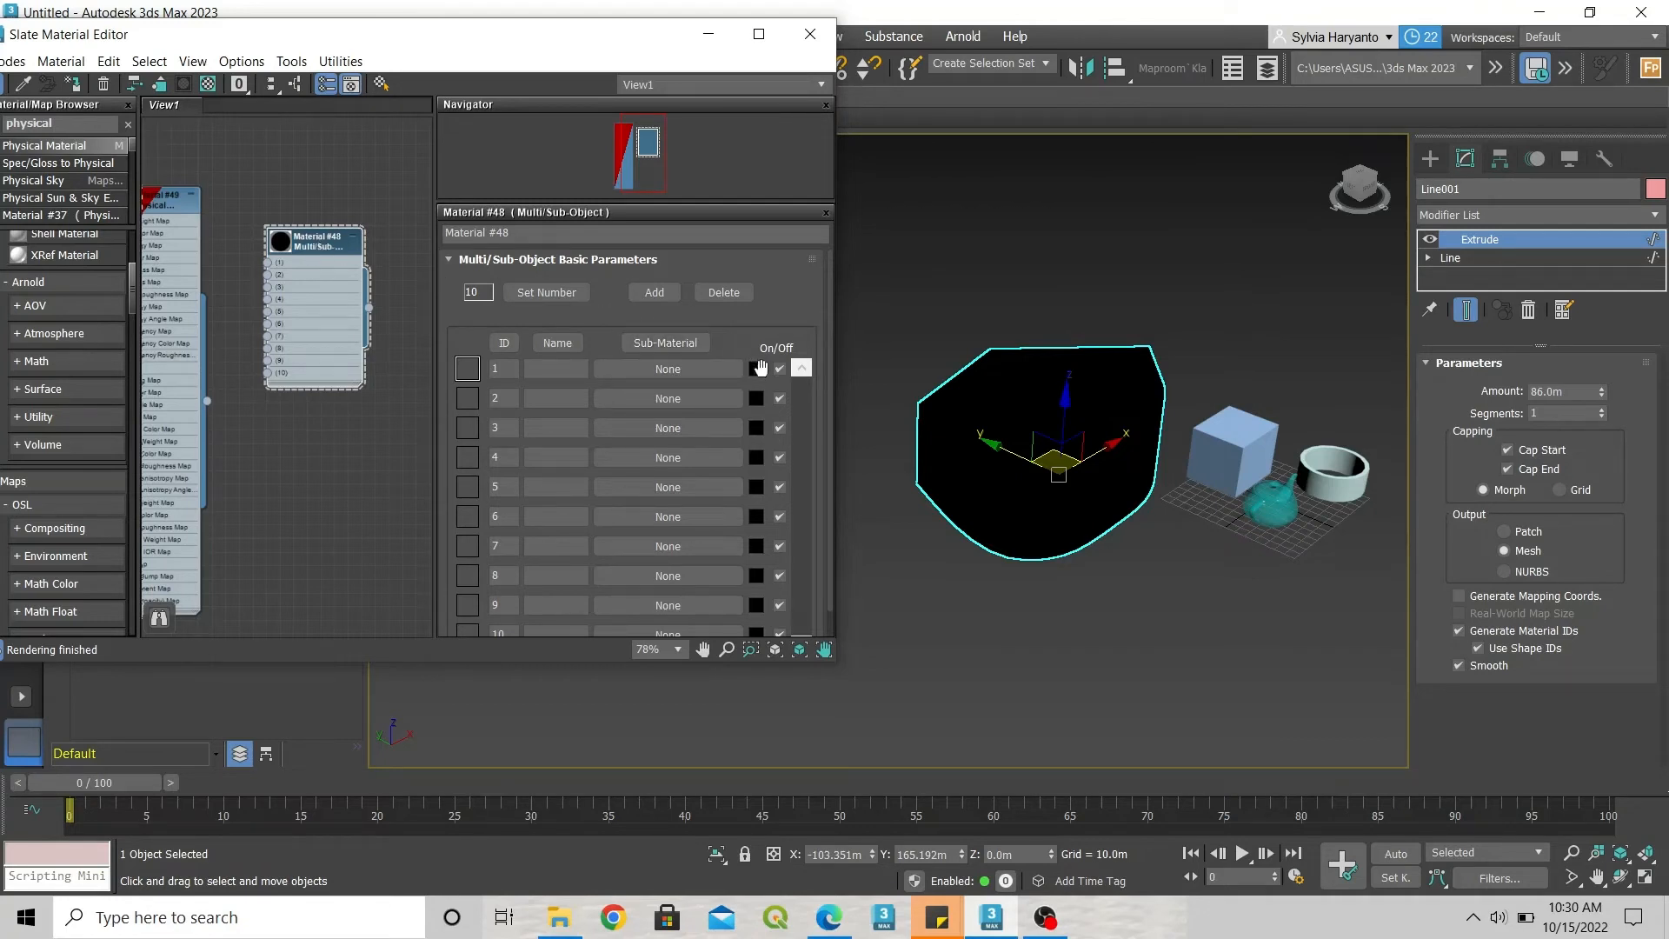
left_click_drag(304, 248, 403, 263)
left_click_drag(169, 205, 264, 176)
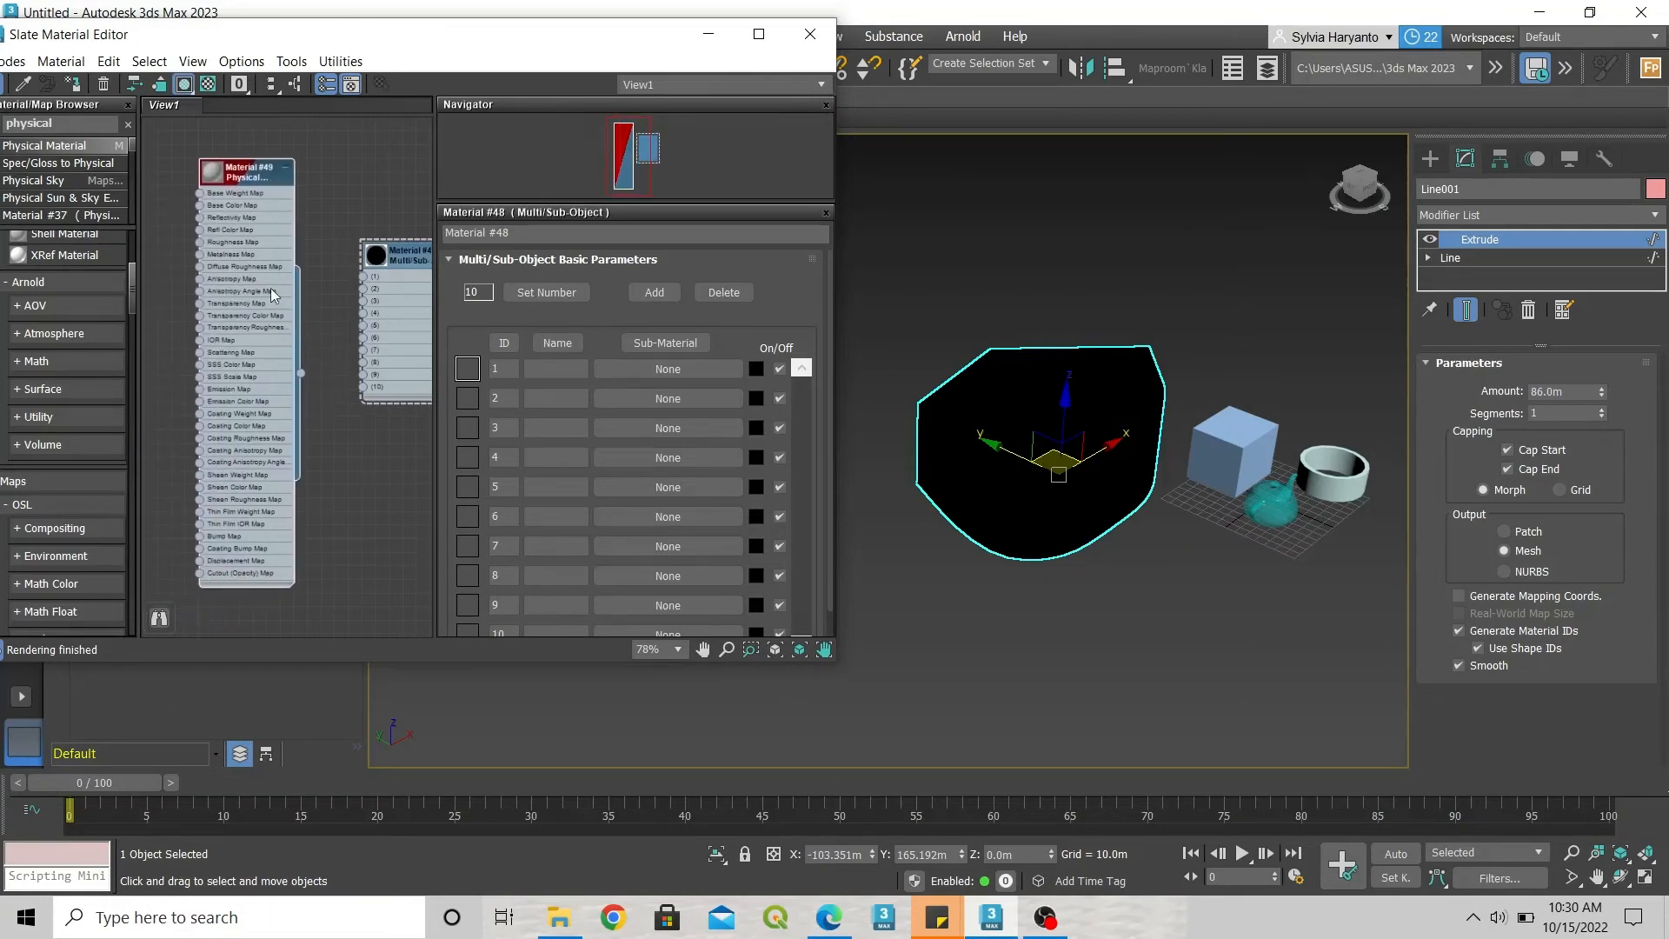
Set the Physical Material's base color to teal with Red at 0.0, and connect it to slot 1 of the Multi/Sub-Object material
double_click(248, 172)
left_click(565, 485)
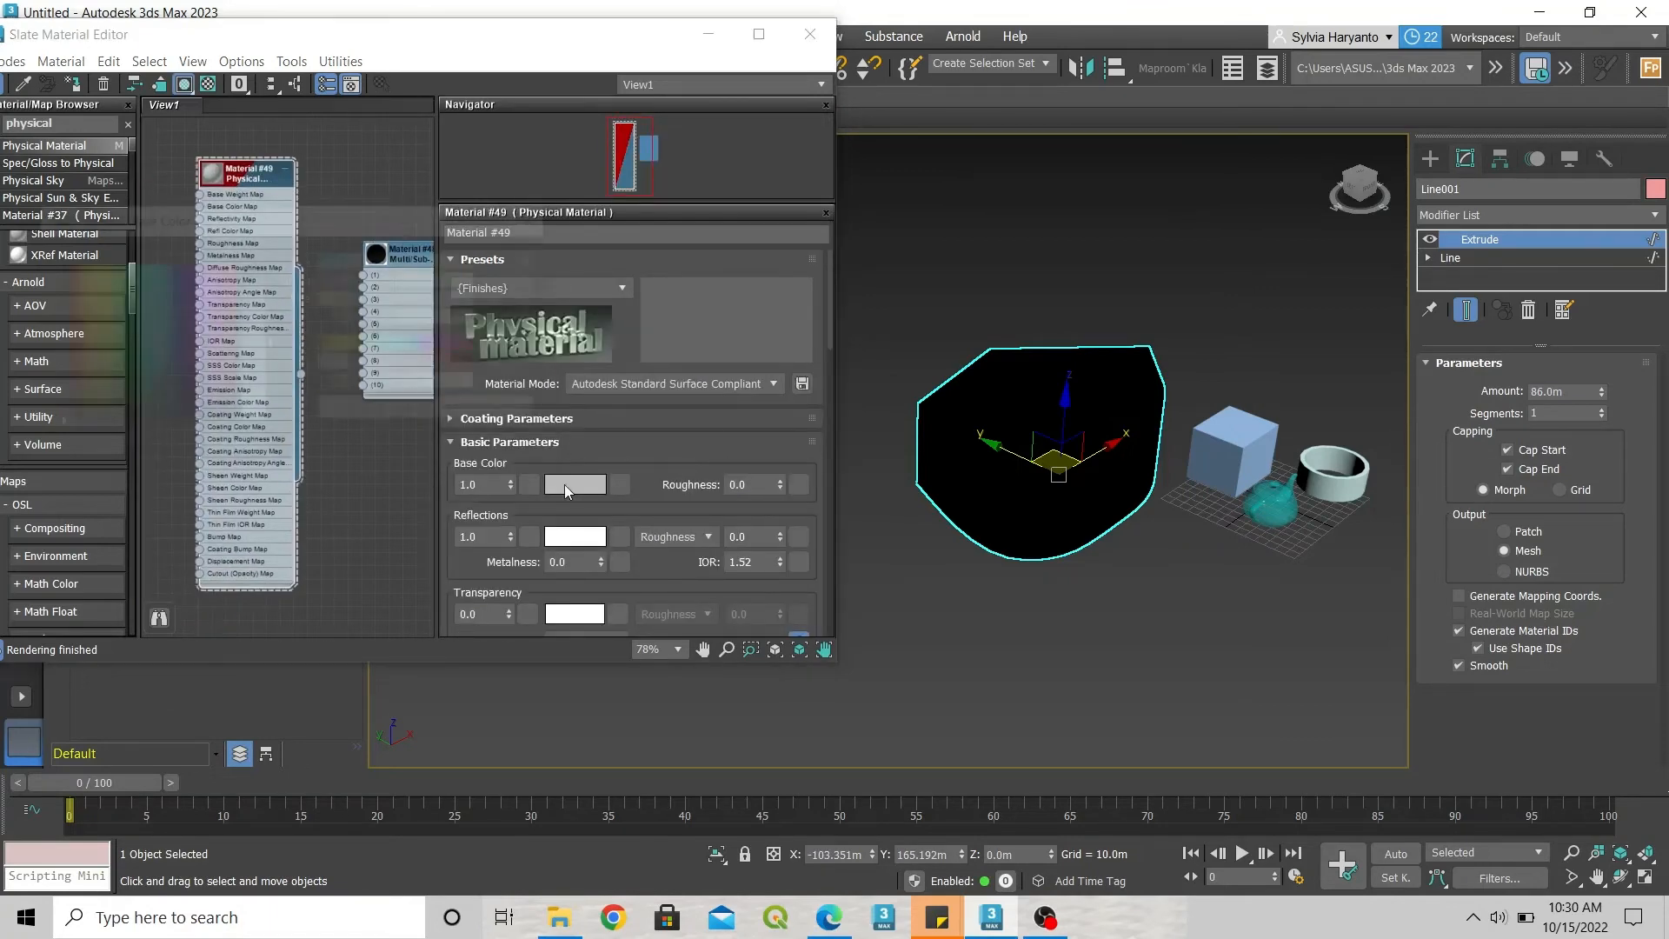
left_click_drag(400, 260, 319, 263)
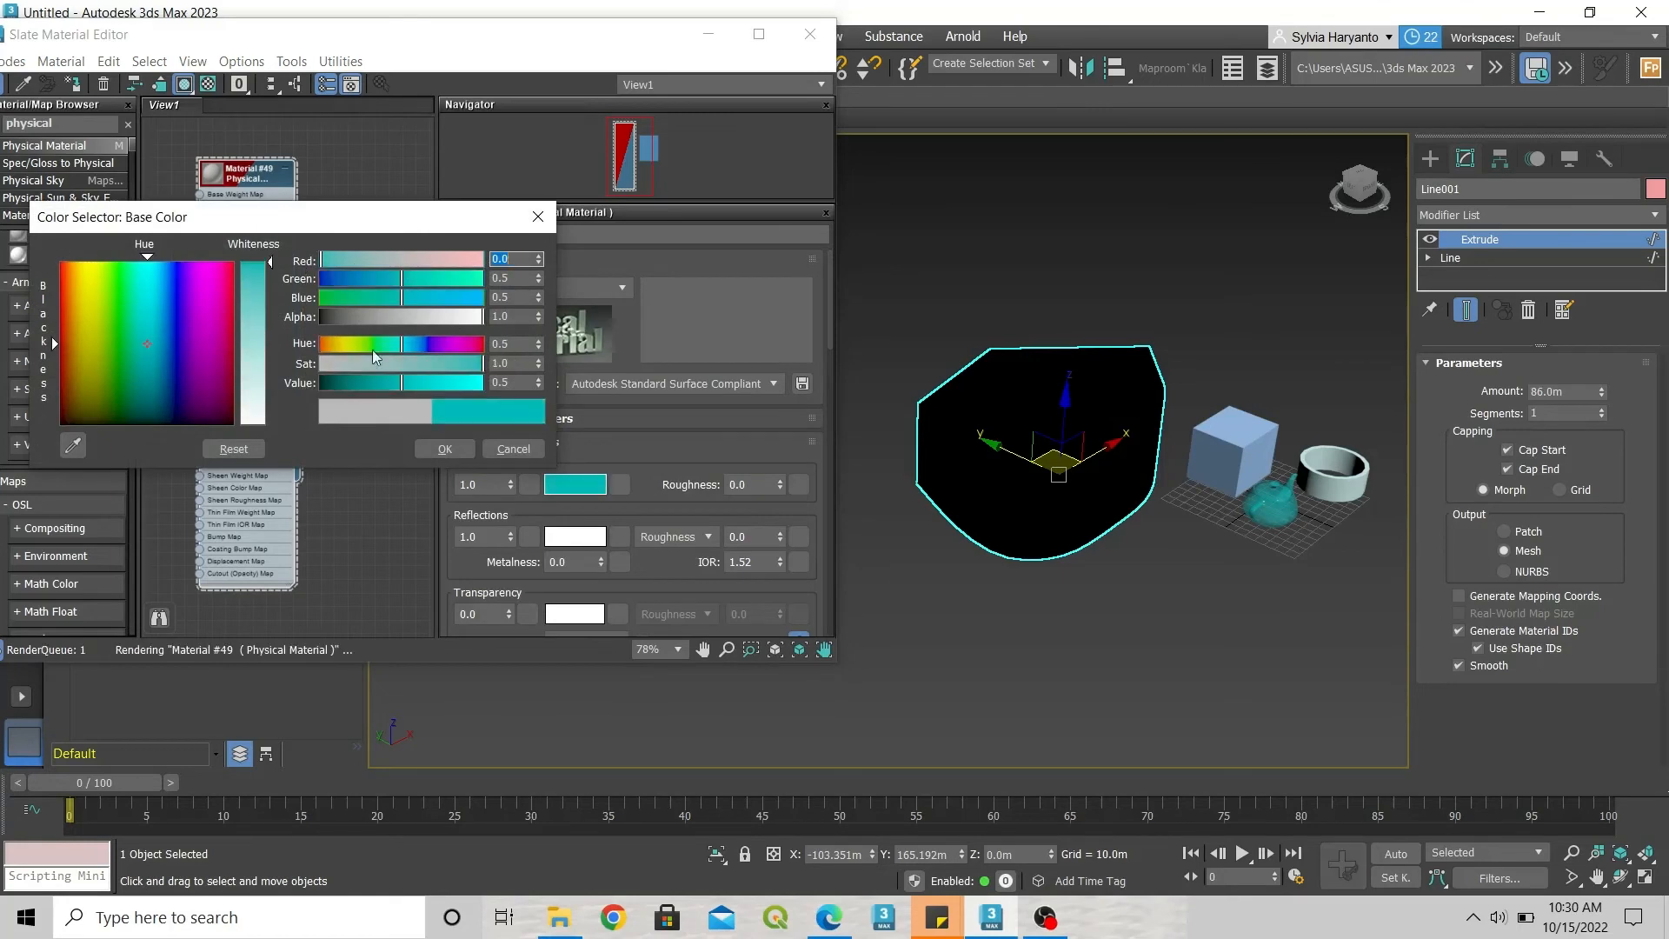
left_click(425, 449)
left_click_drag(300, 374, 359, 277)
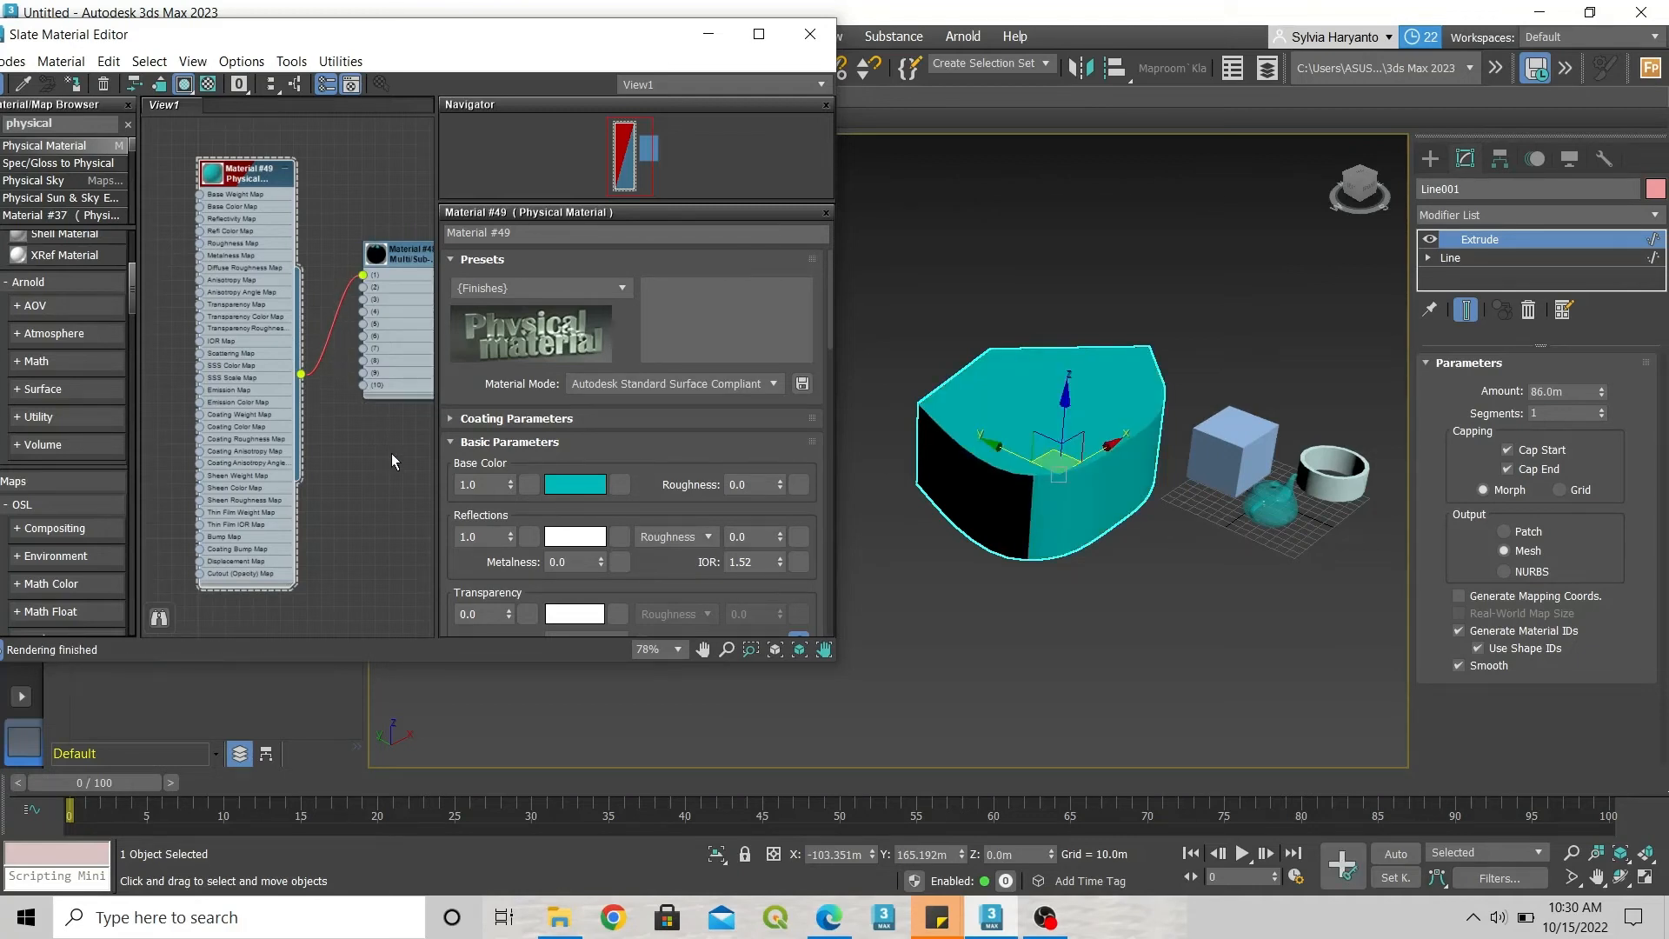
Examine the extruded solid's faces from the opposite side to see which ones take the teal sub-material
scroll(1042, 490, "down", 2)
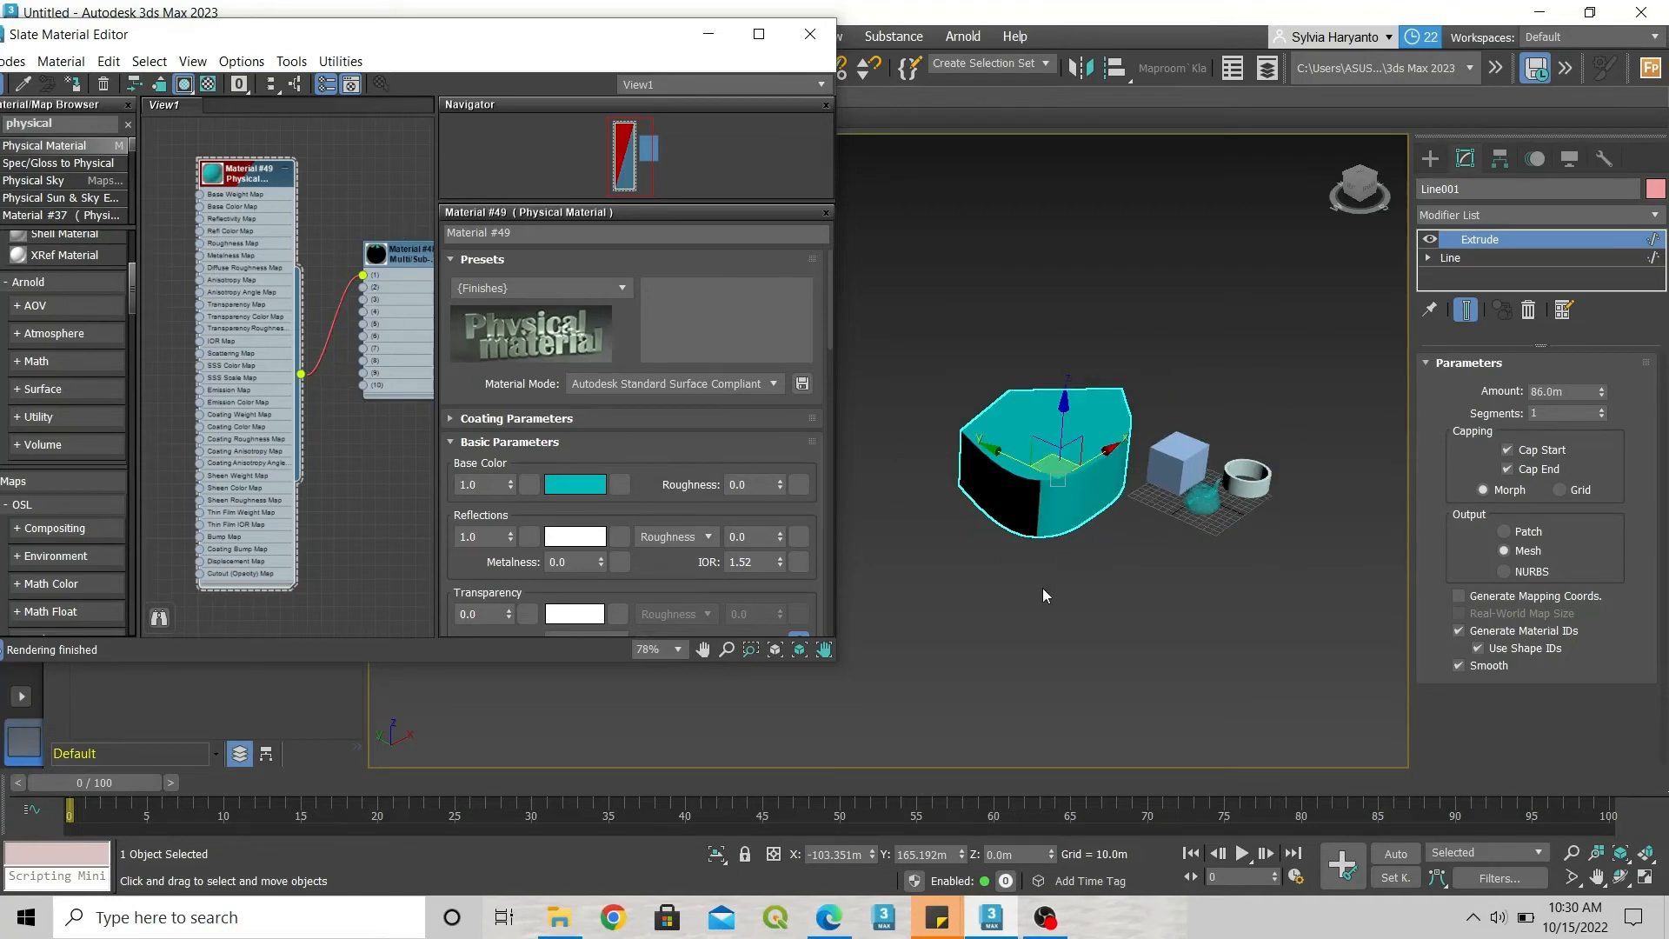
right_click(1061, 573)
left_click(988, 596)
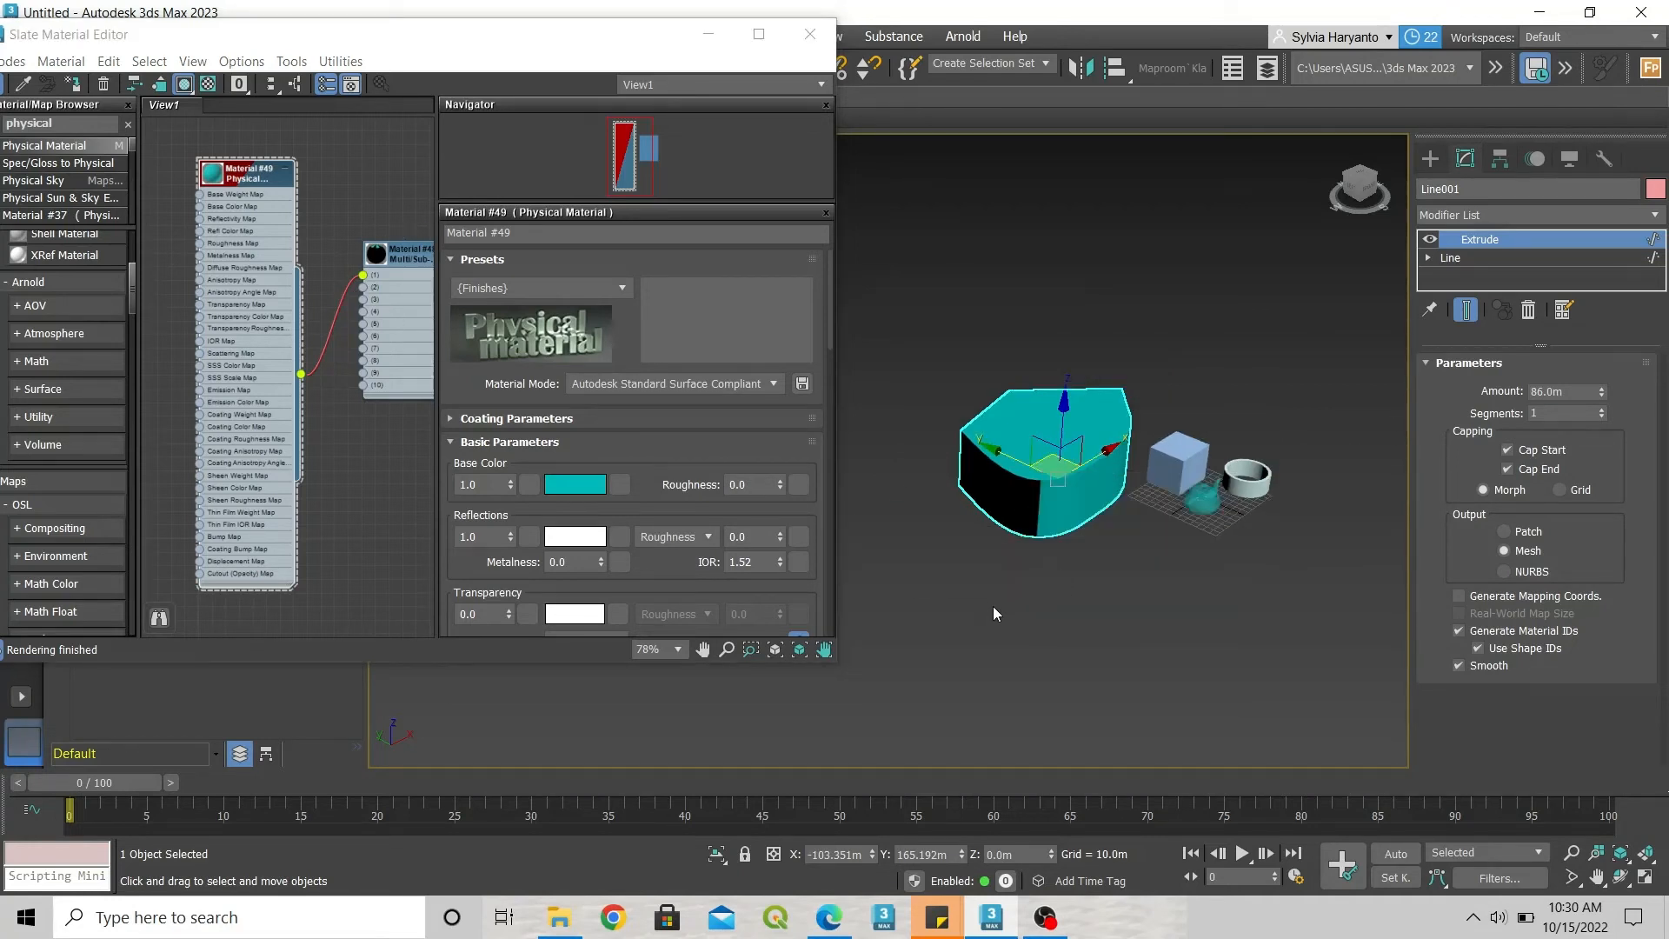
right_click(993, 607)
left_click(1107, 642)
left_click(1369, 185)
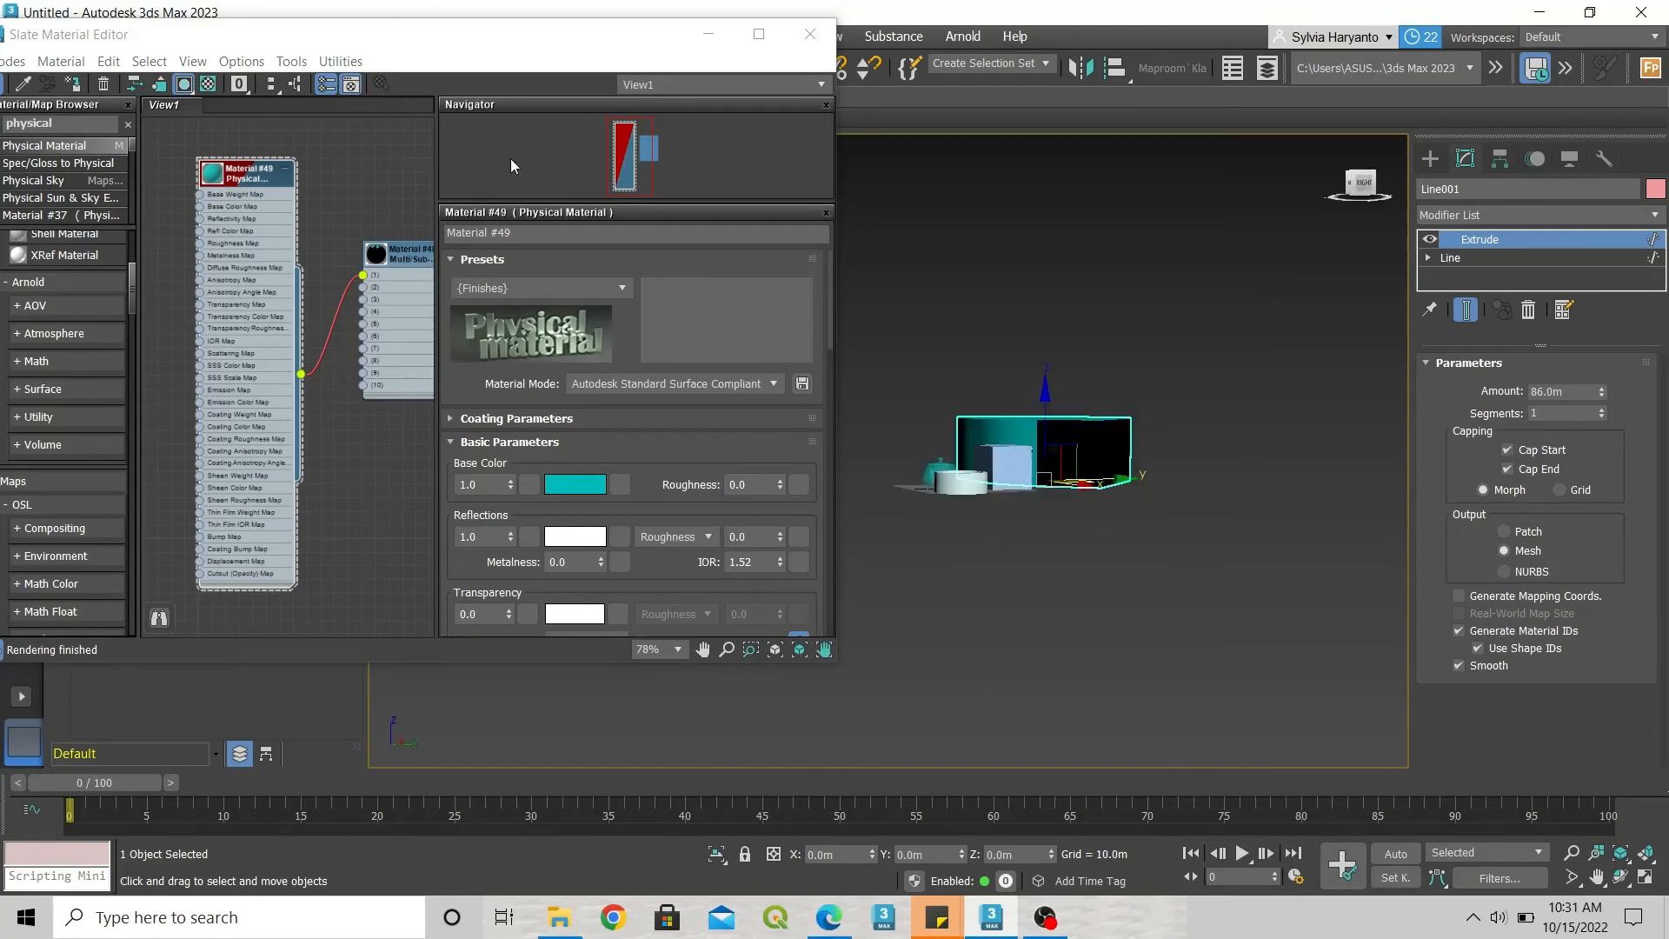
left_click_drag(511, 160, 1006, 181)
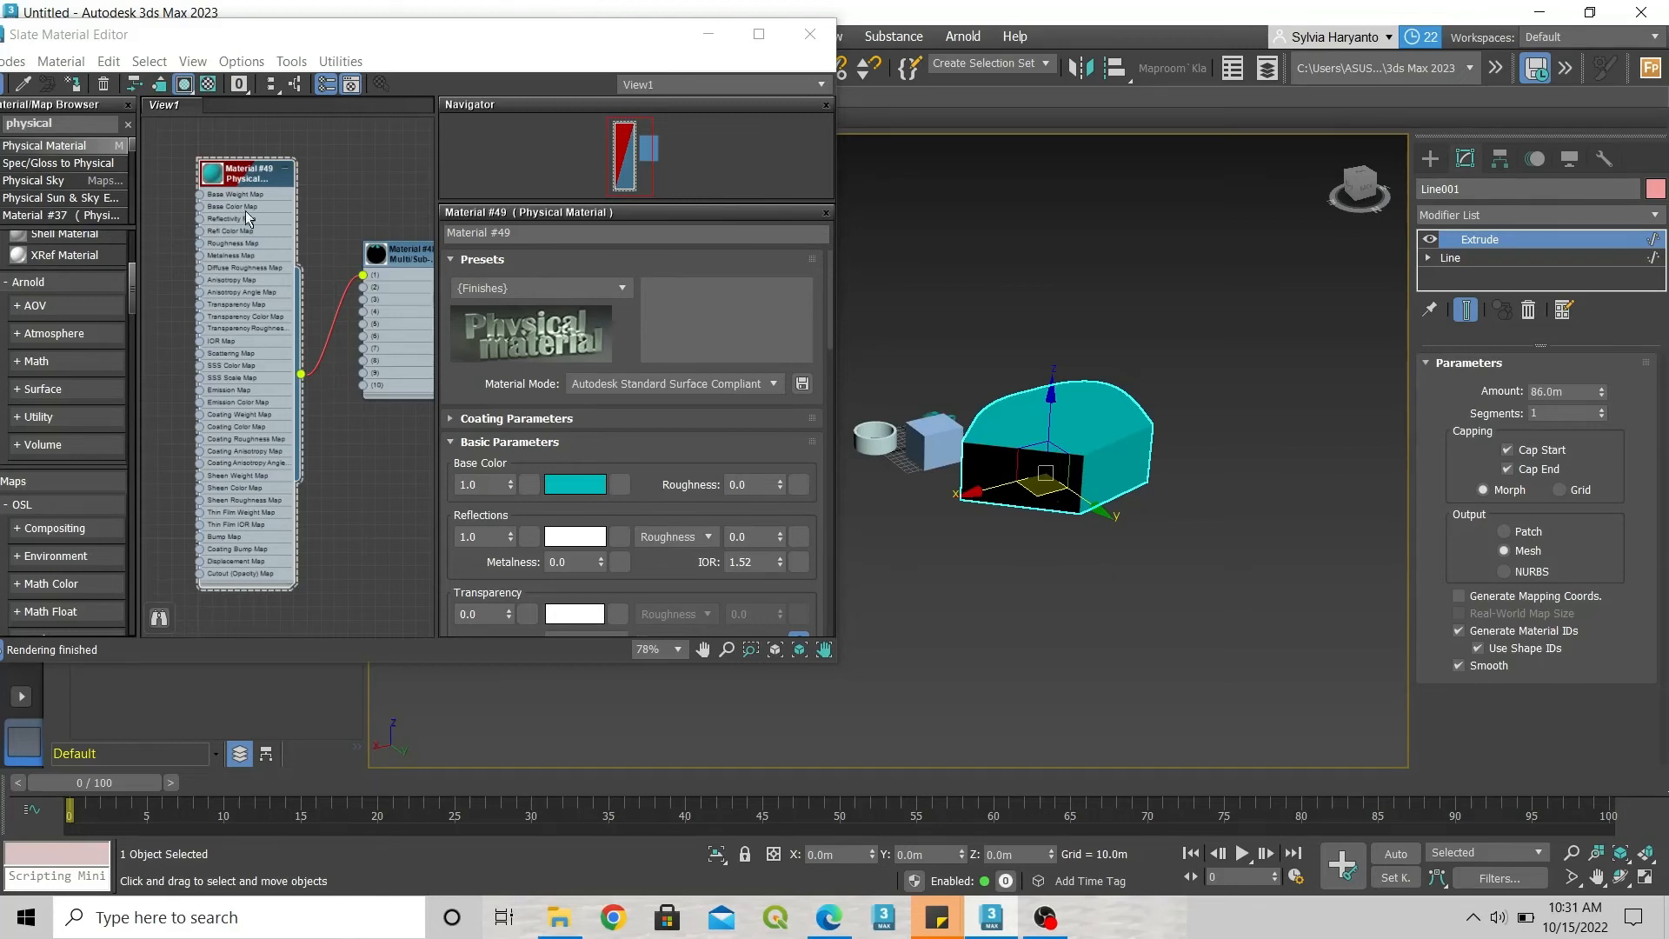
Move the teal Physical Material node upward and display the Multi/Sub-Object material's parameters to check its first entry
left_click_drag(245, 210, 245, 184)
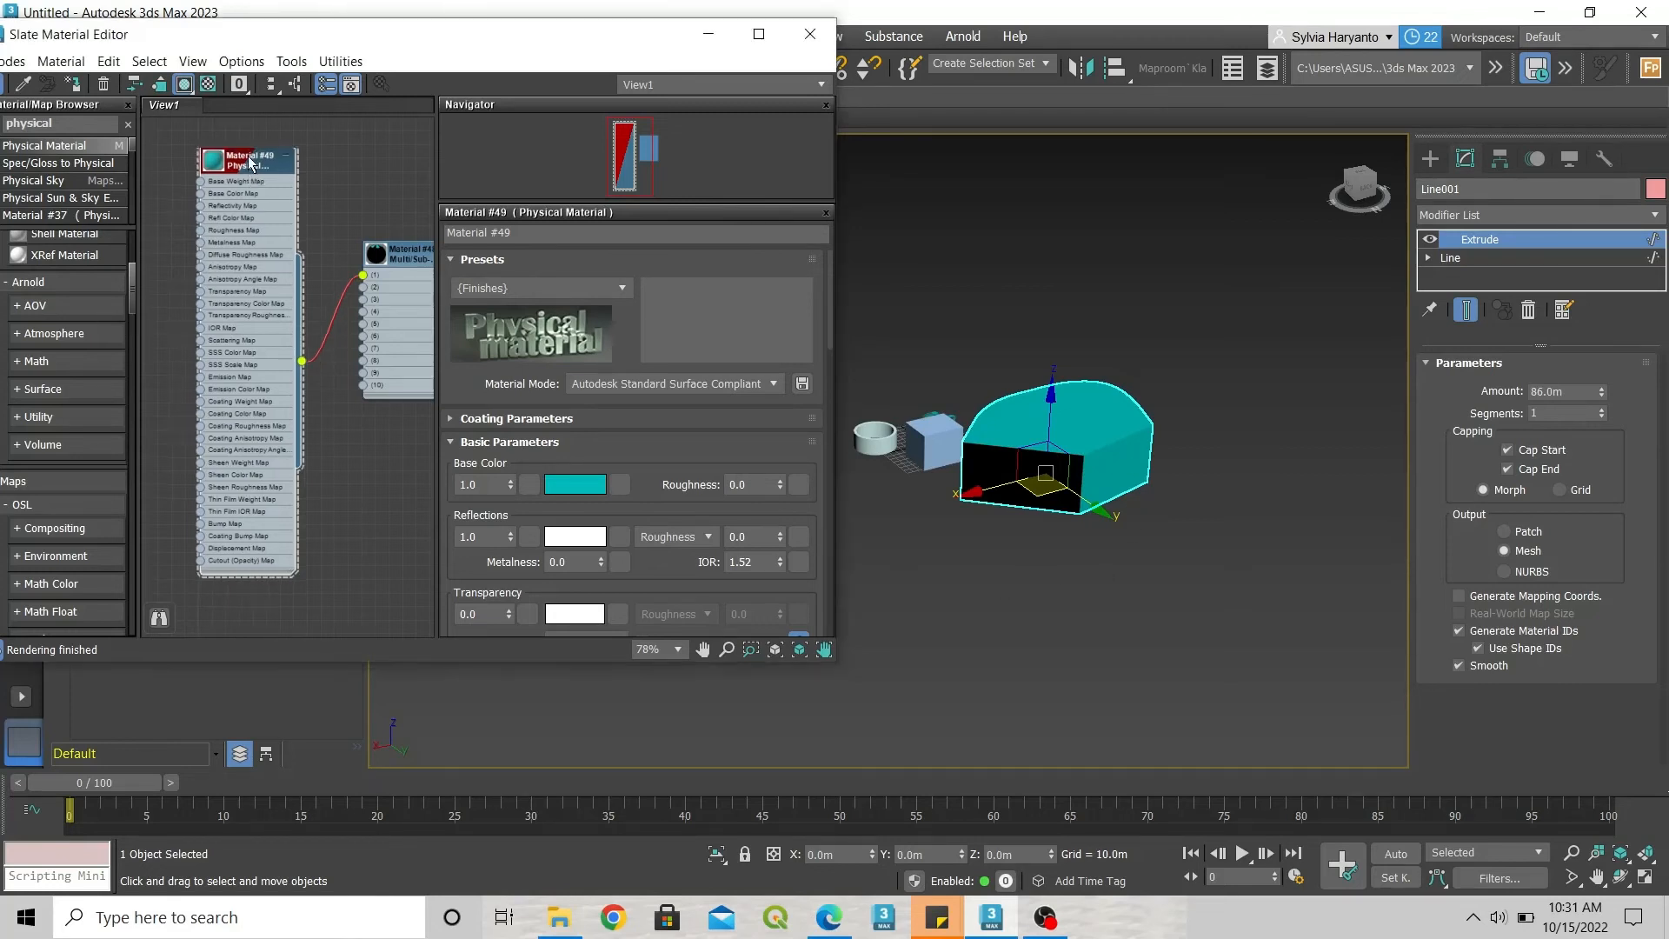
double_click(431, 347)
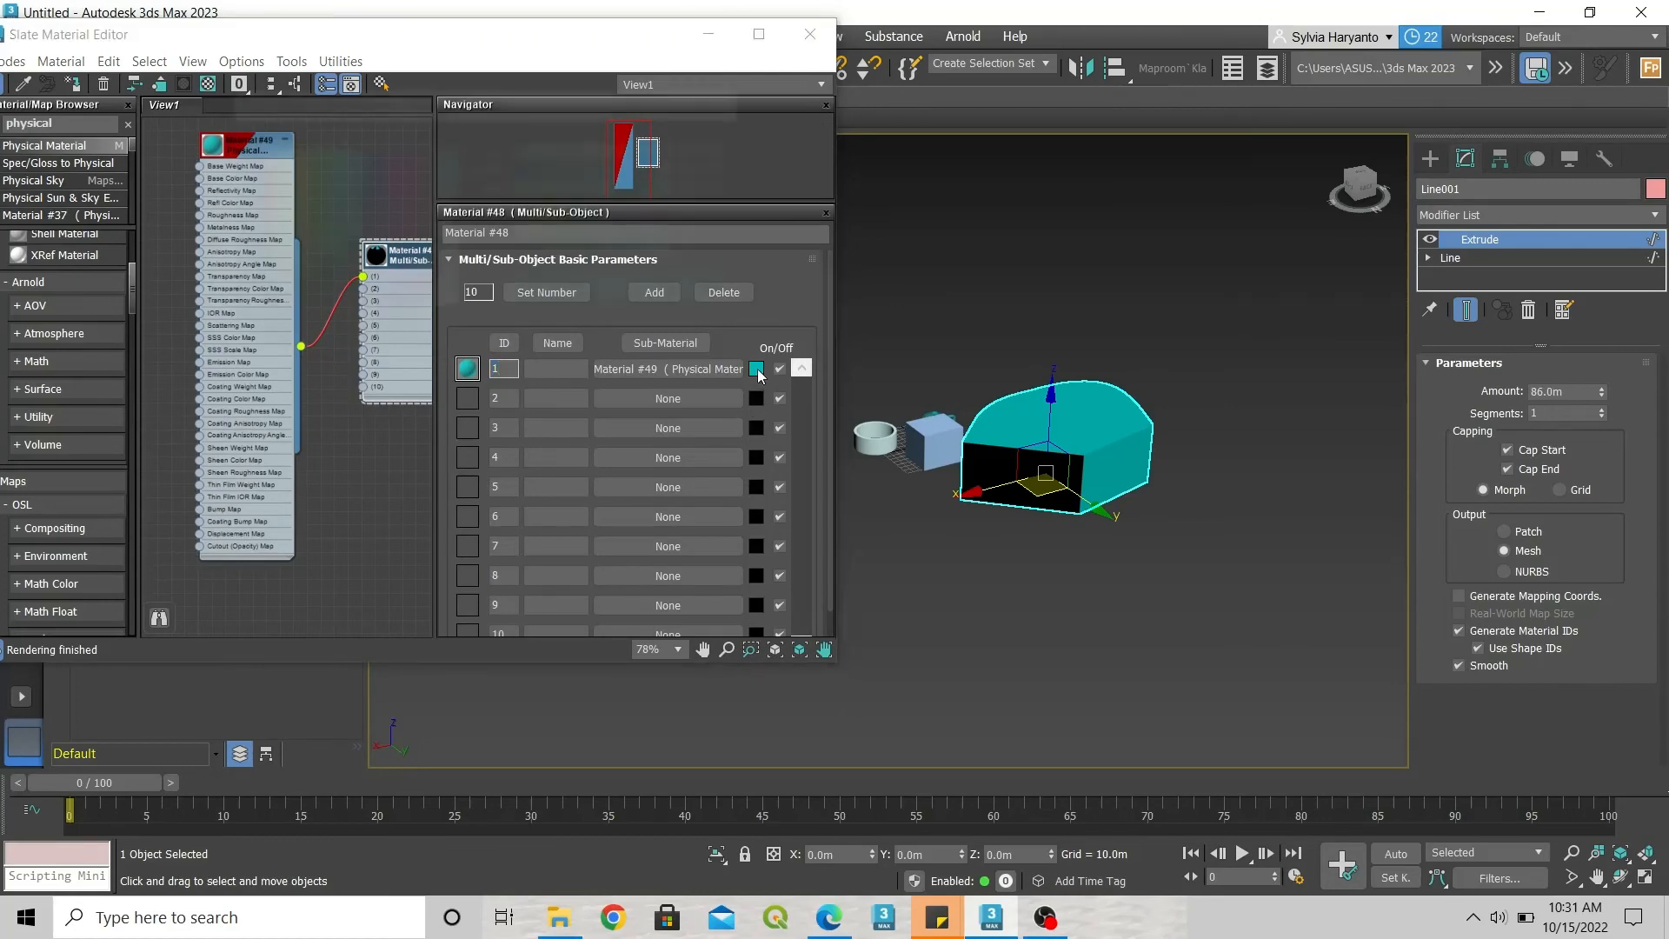
left_click(756, 370)
left_click(647, 333)
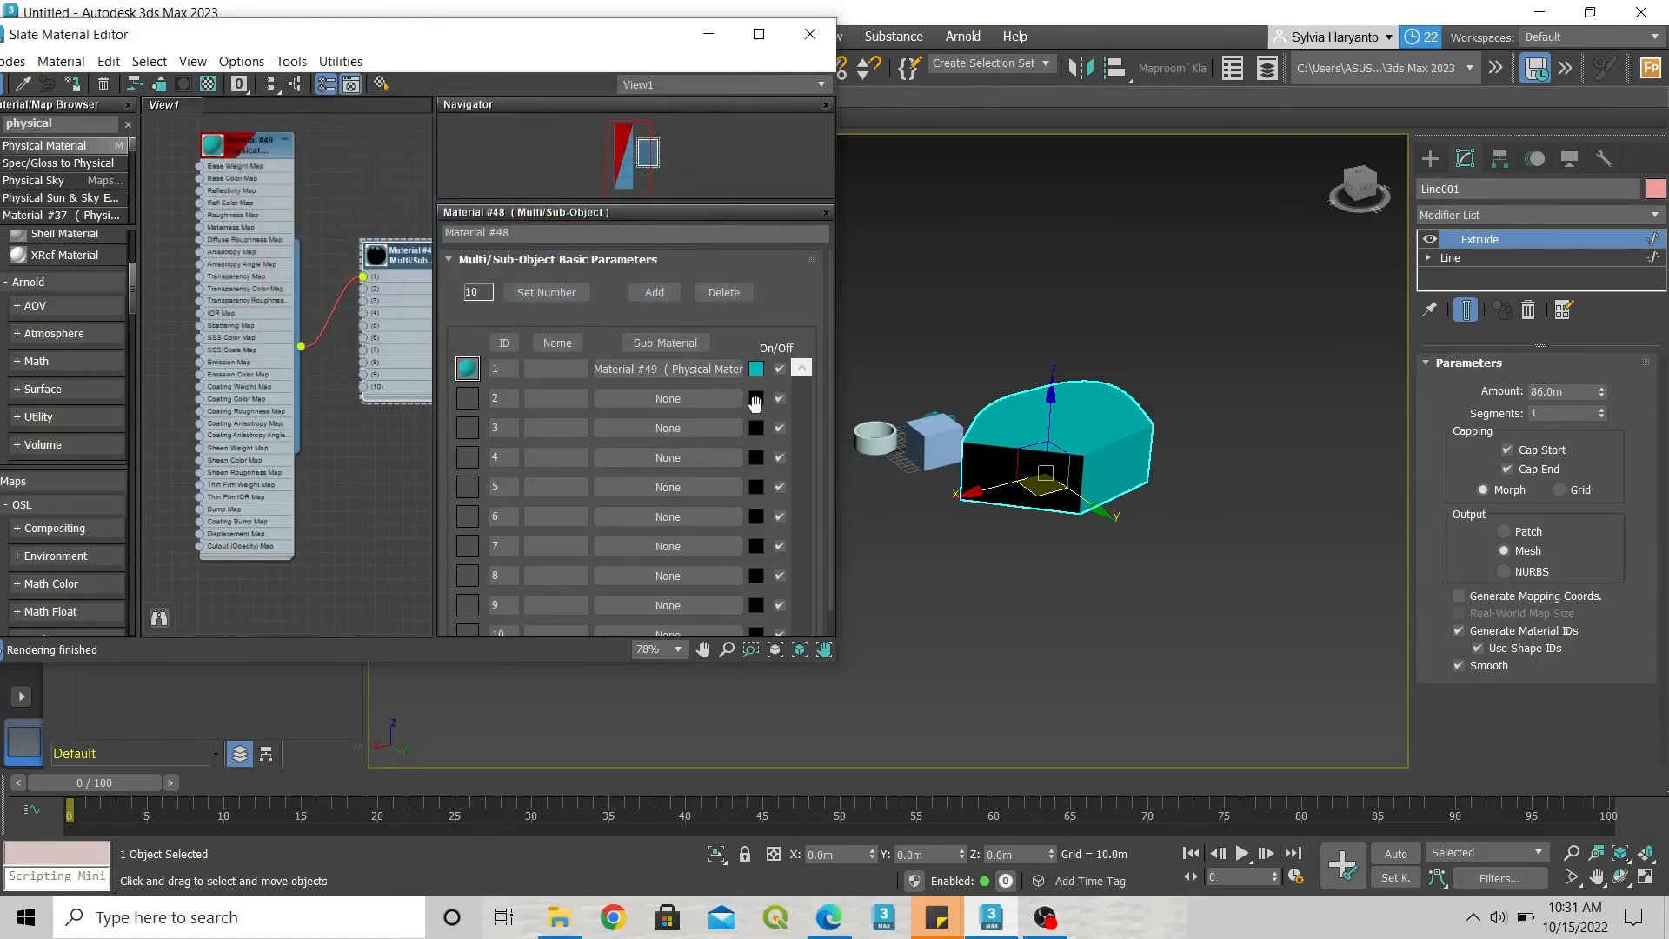
mouse_move(237, 137)
left_mouse_down()
mouse_move(241, 163)
mouse_move(241, 136)
left_mouse_up()
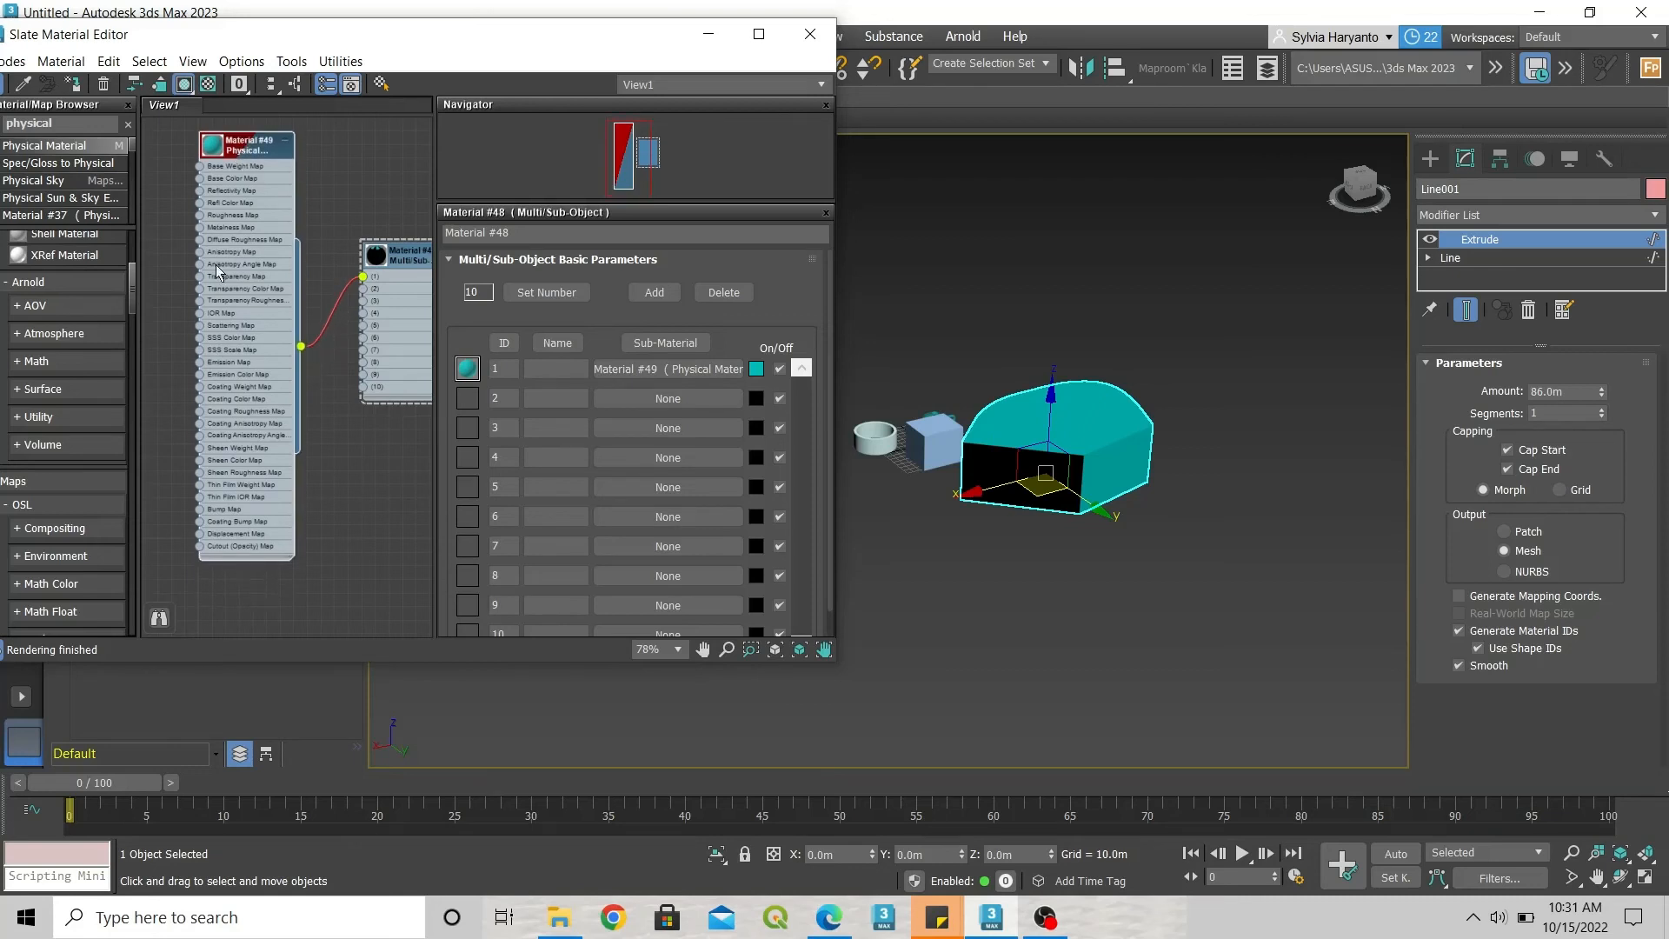
Add a second Physical Material below the teal one and set its base color to yellow with Blue at 0.0
left_click_drag(41, 152, 359, 520)
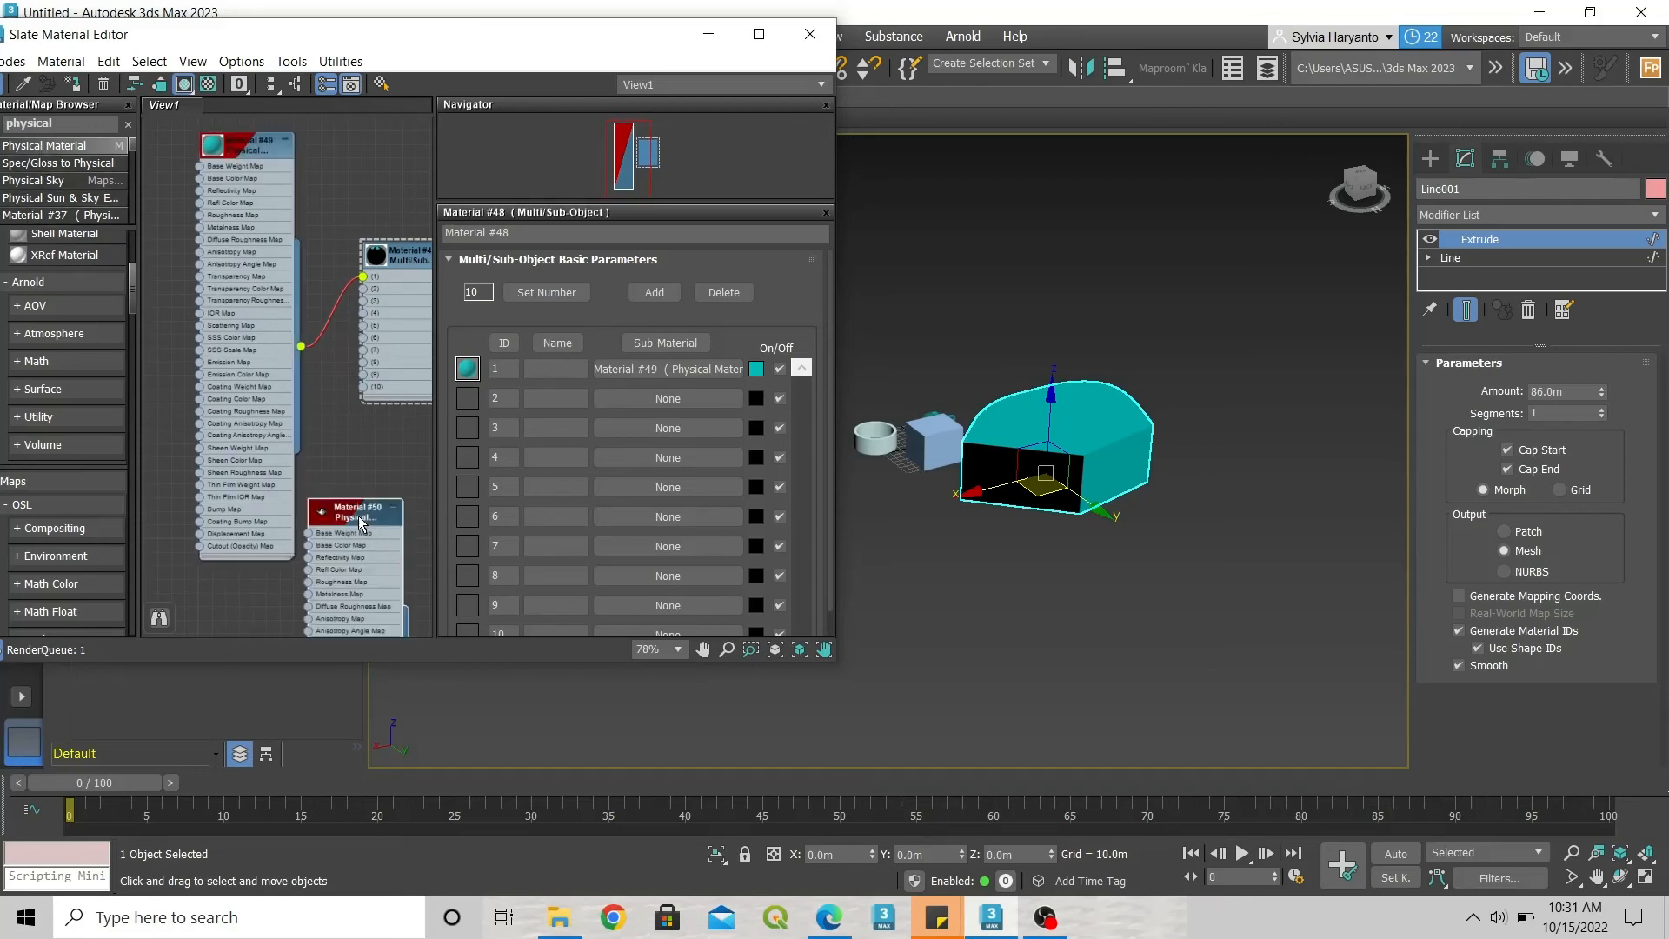
scroll(328, 461, "down", 3)
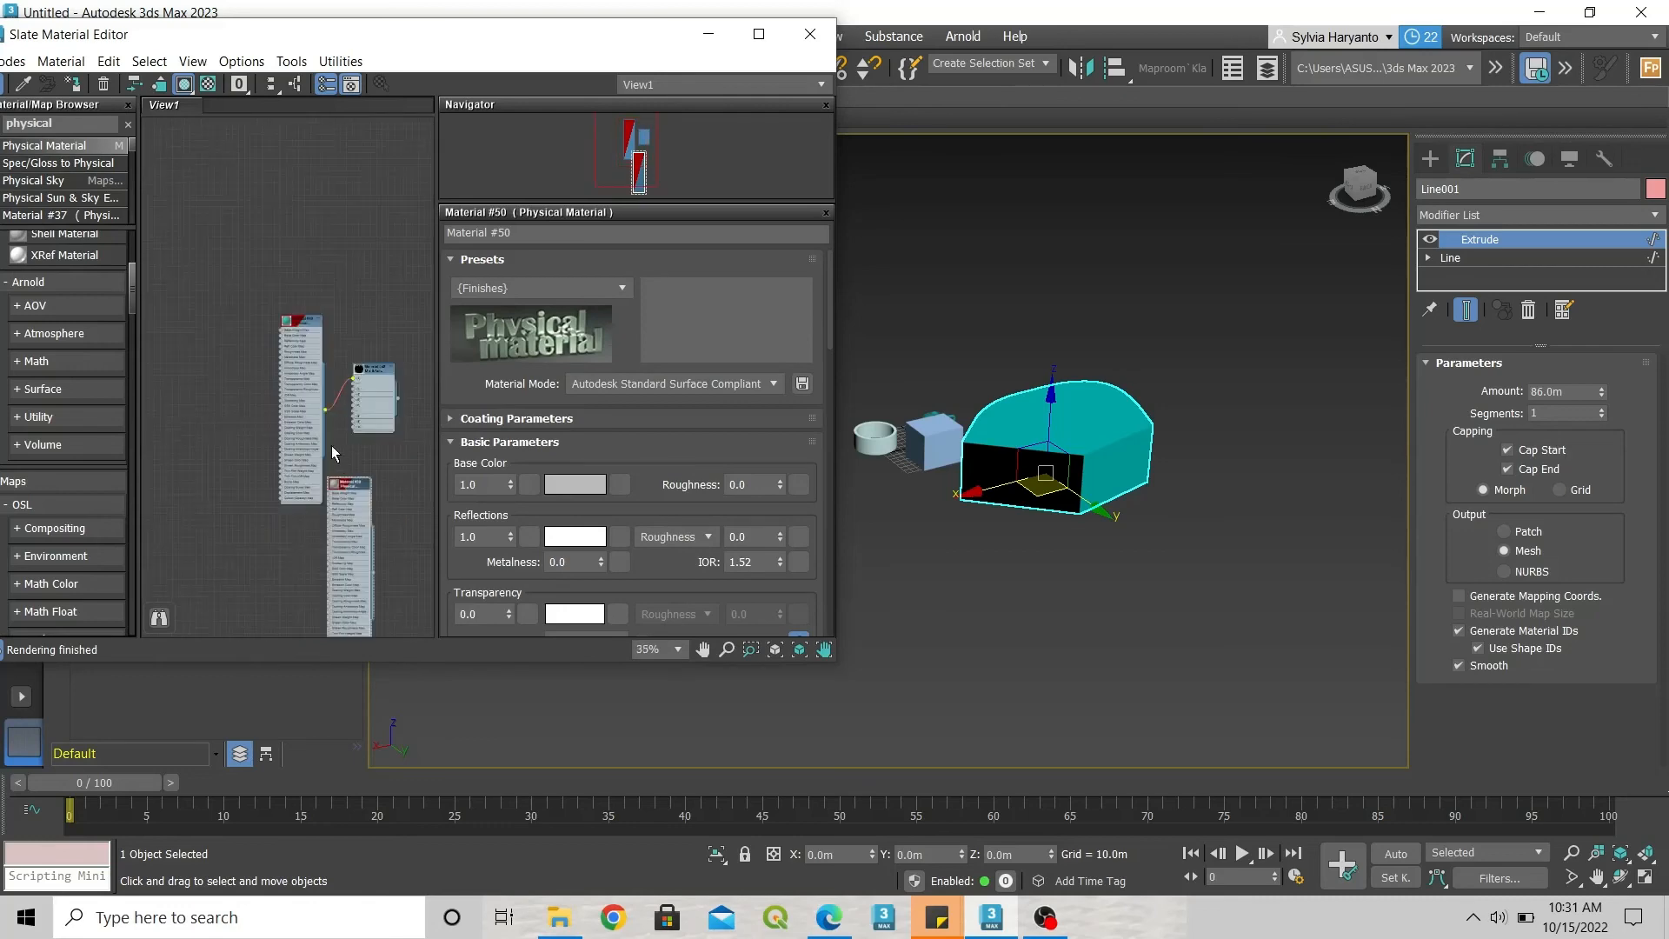
left_click_drag(344, 507, 270, 552)
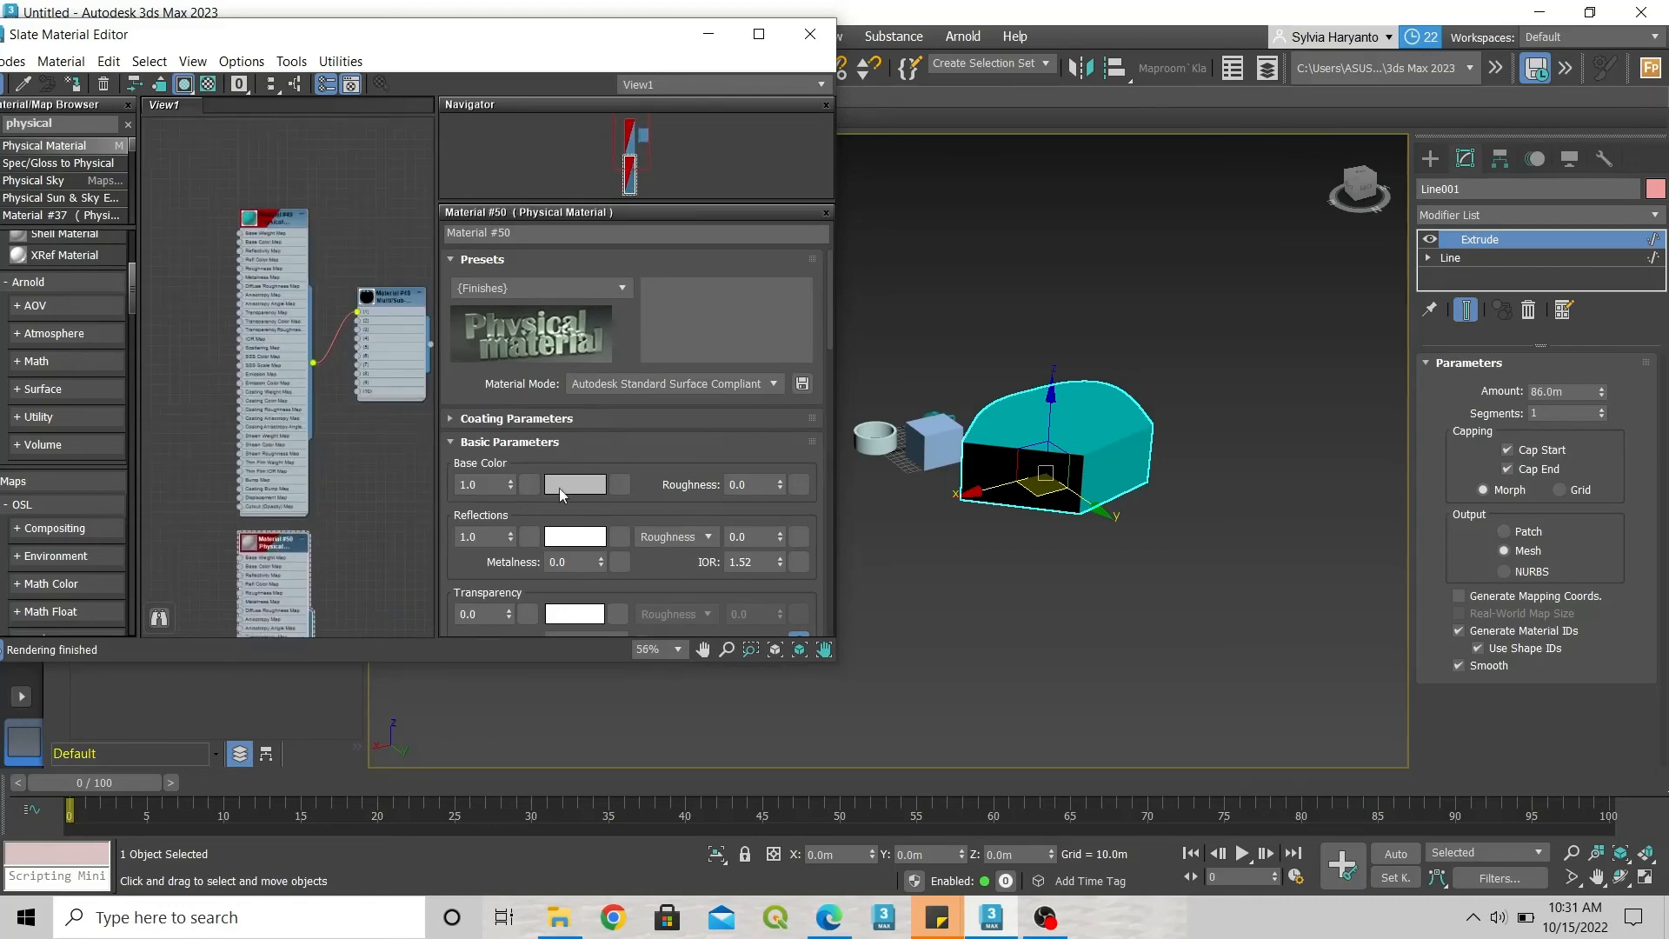
left_click(561, 488)
left_click(345, 298)
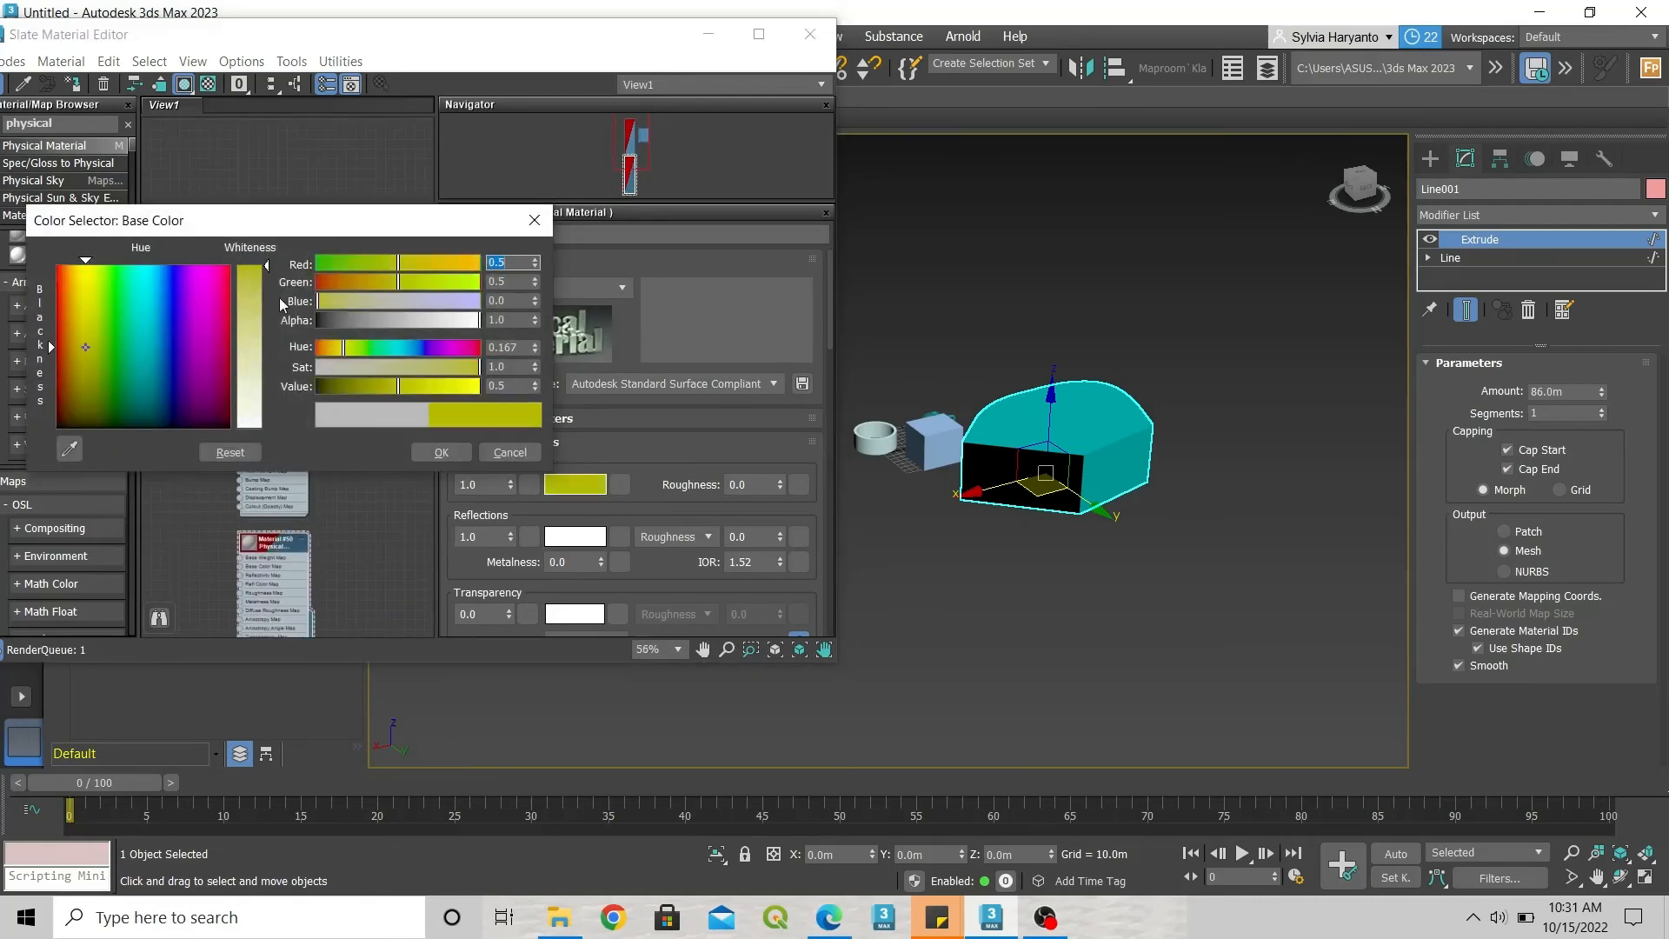
left_click(442, 452)
Connect the yellow Physical Material to slot 2 of the Multi/Sub-Object material and deselect the solid
scroll(290, 532, "down", 4)
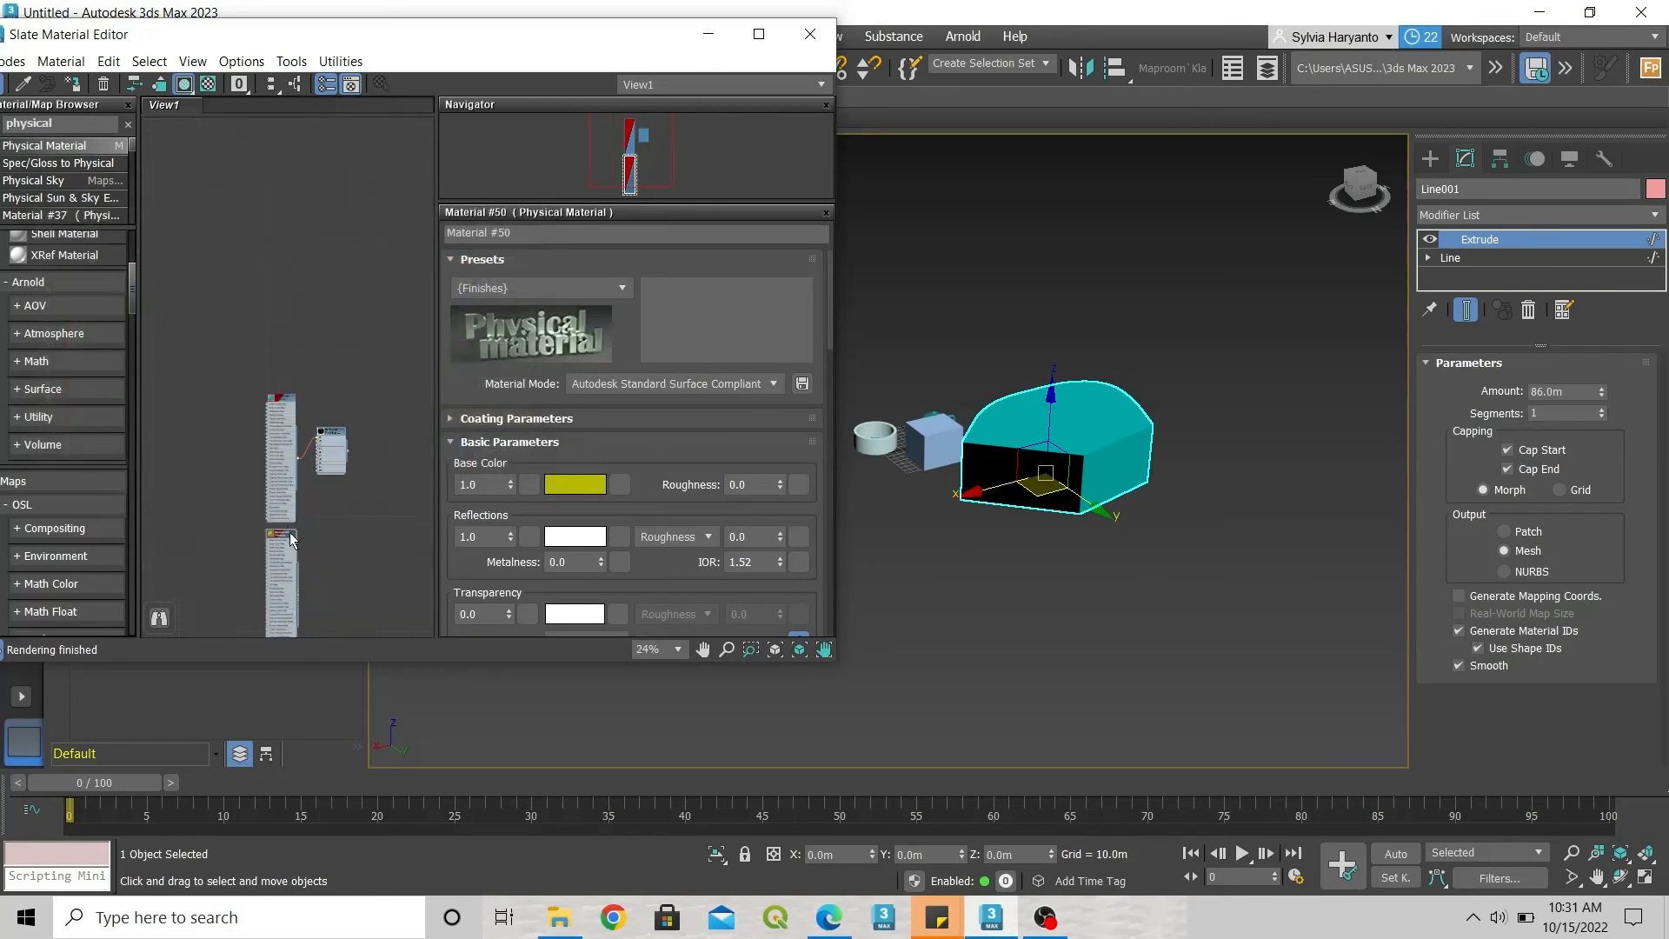
scroll(295, 621, "up", 3)
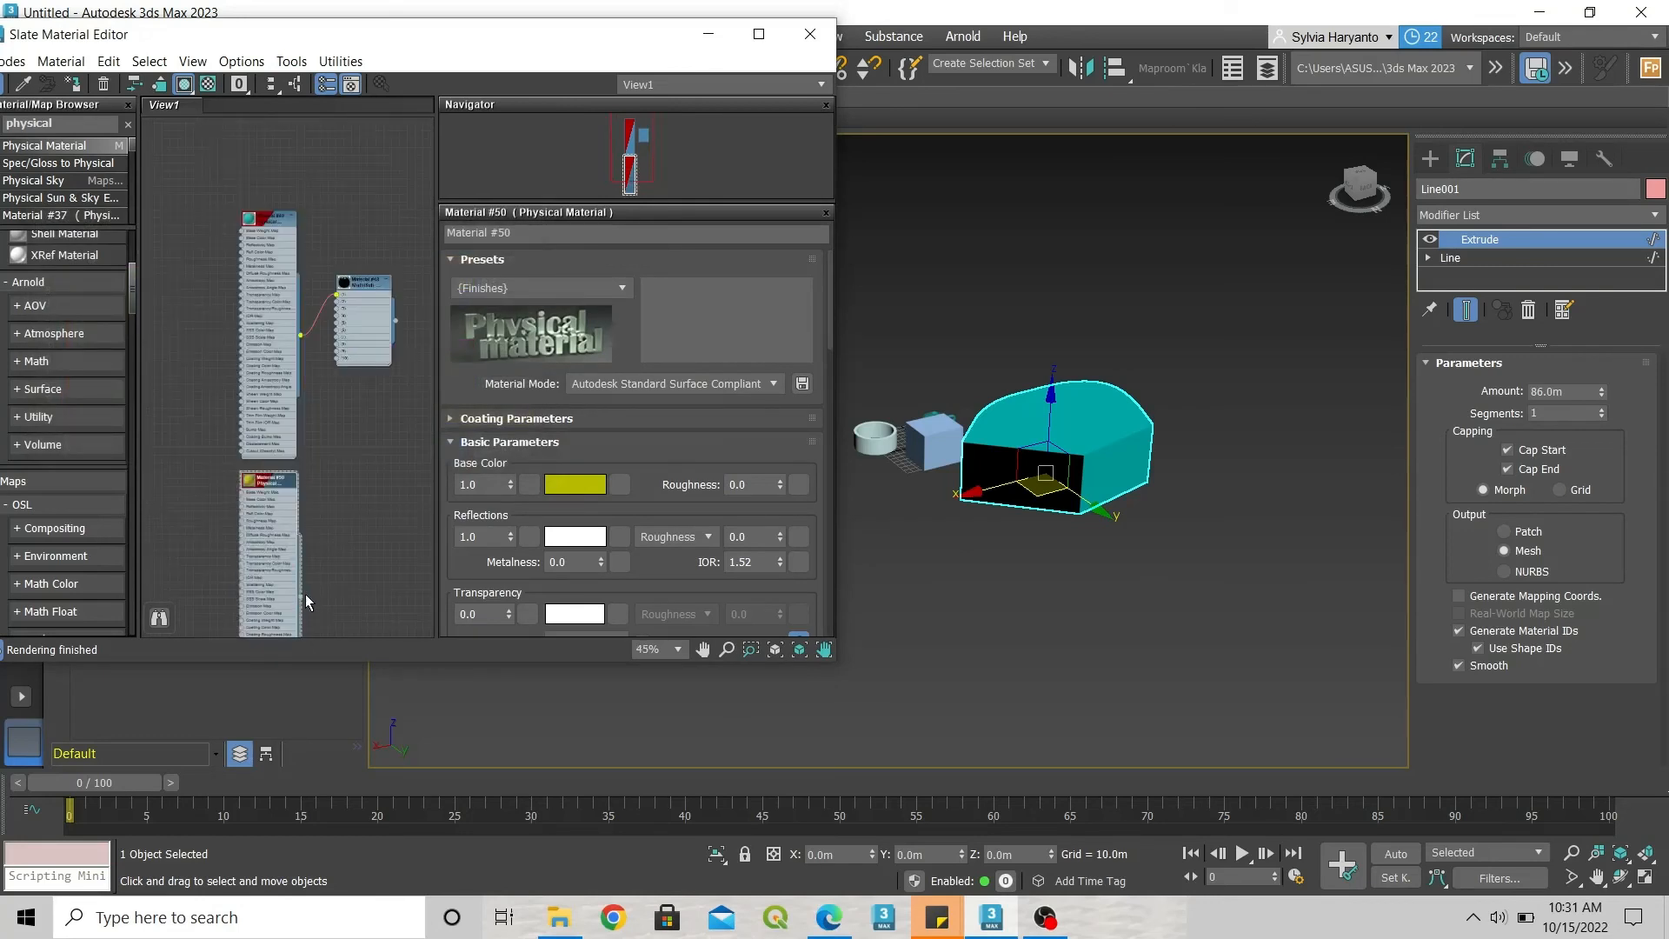
left_click_drag(301, 596, 339, 315)
scroll(339, 306, "up", 5)
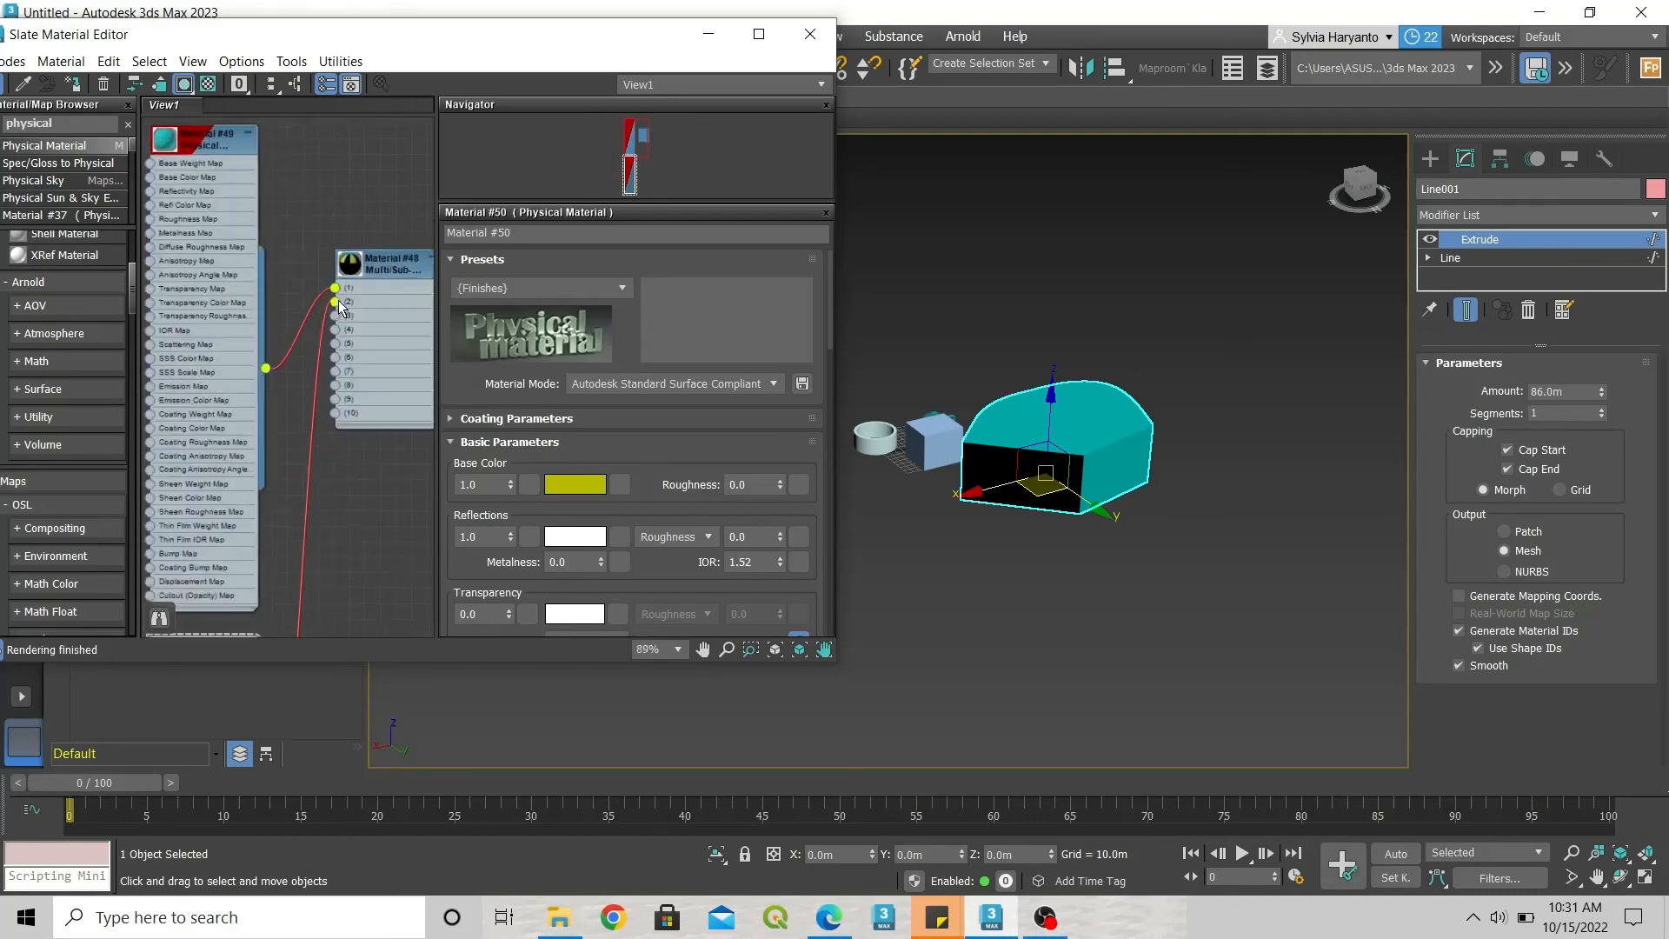
left_click(1117, 587)
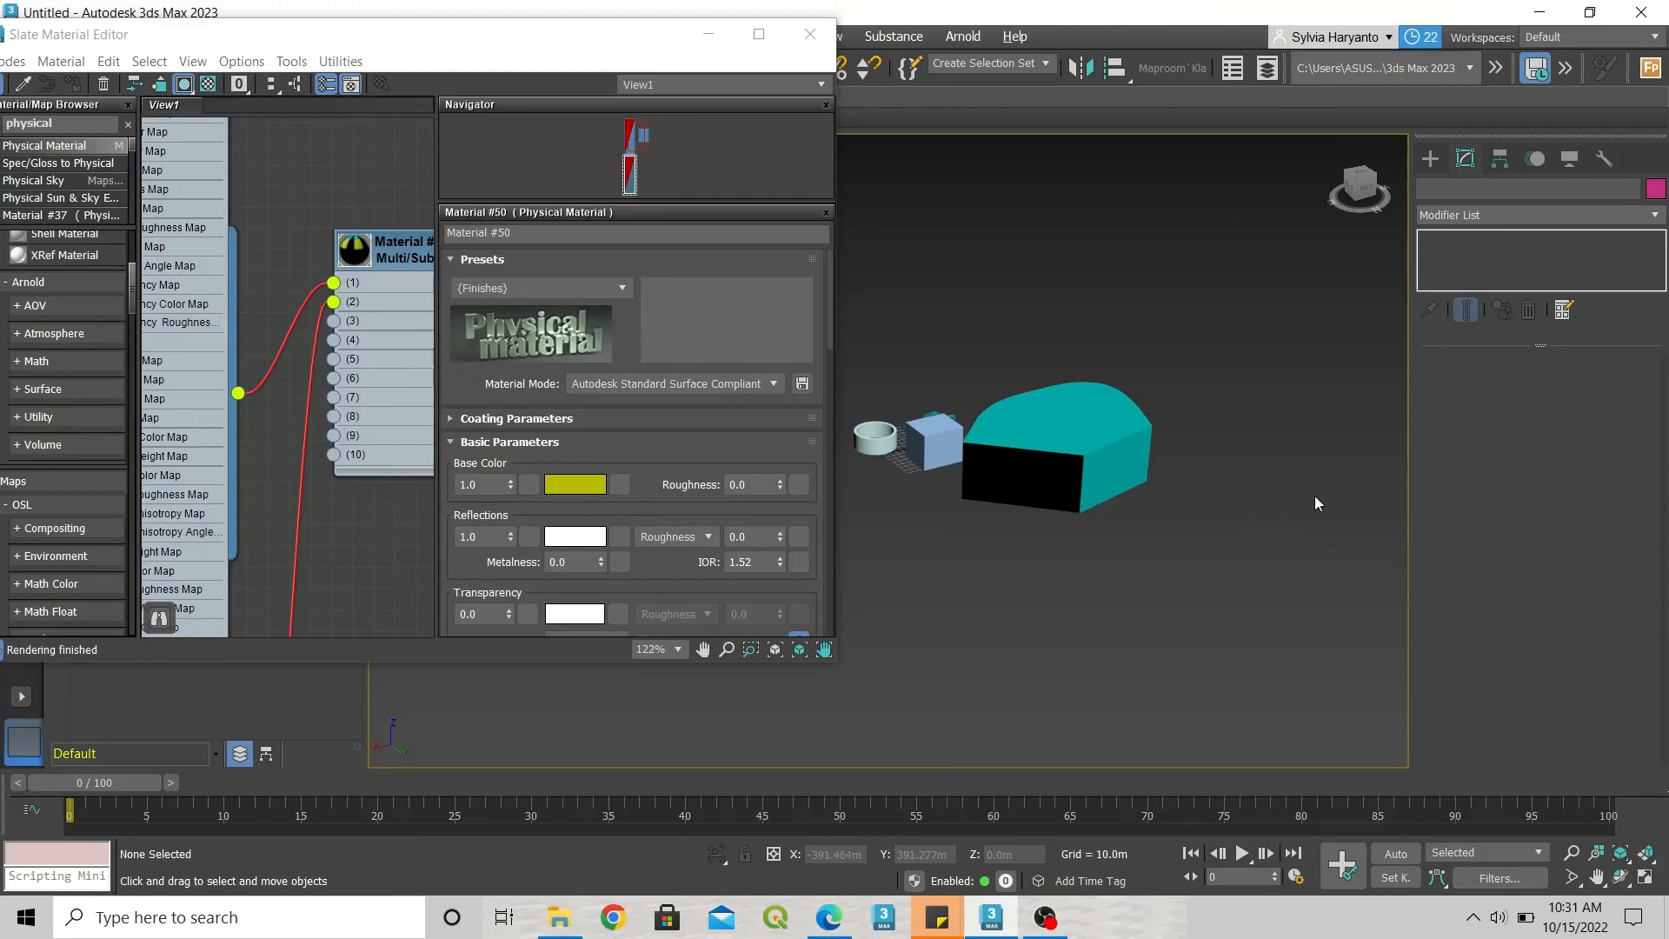
Examine the extruded solid's side and top faces from several angles to see which ones take the yellow and teal sub-materials
middle_click_drag(1314, 495, 1155, 447, "alt")
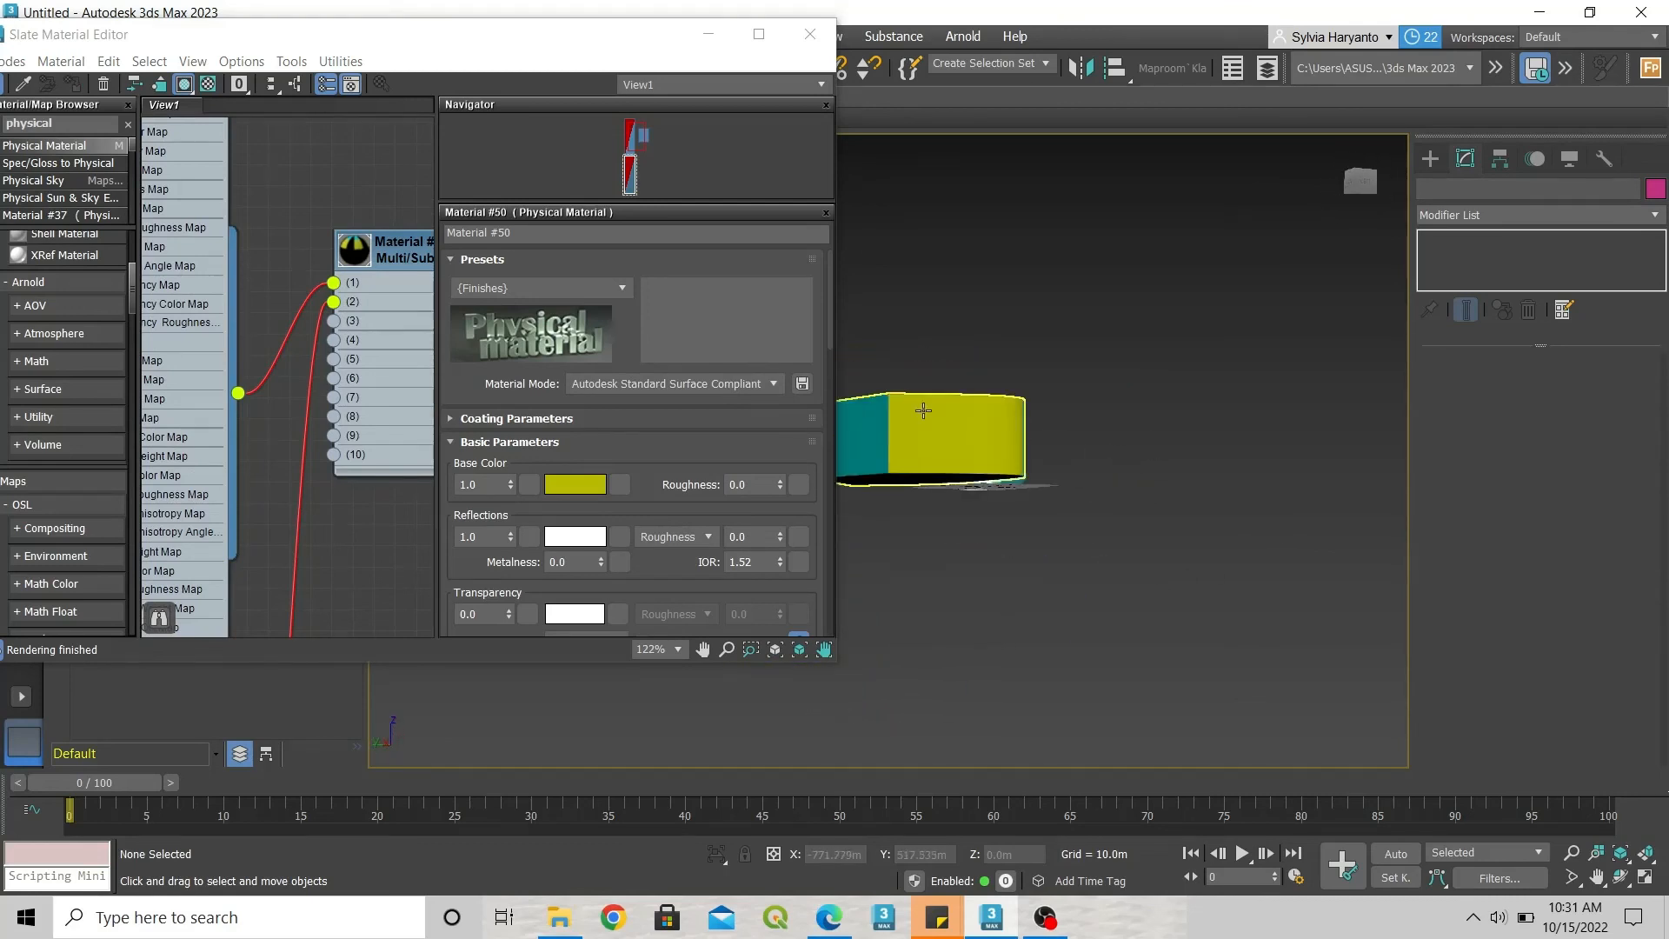
scroll(924, 407, "up", 5)
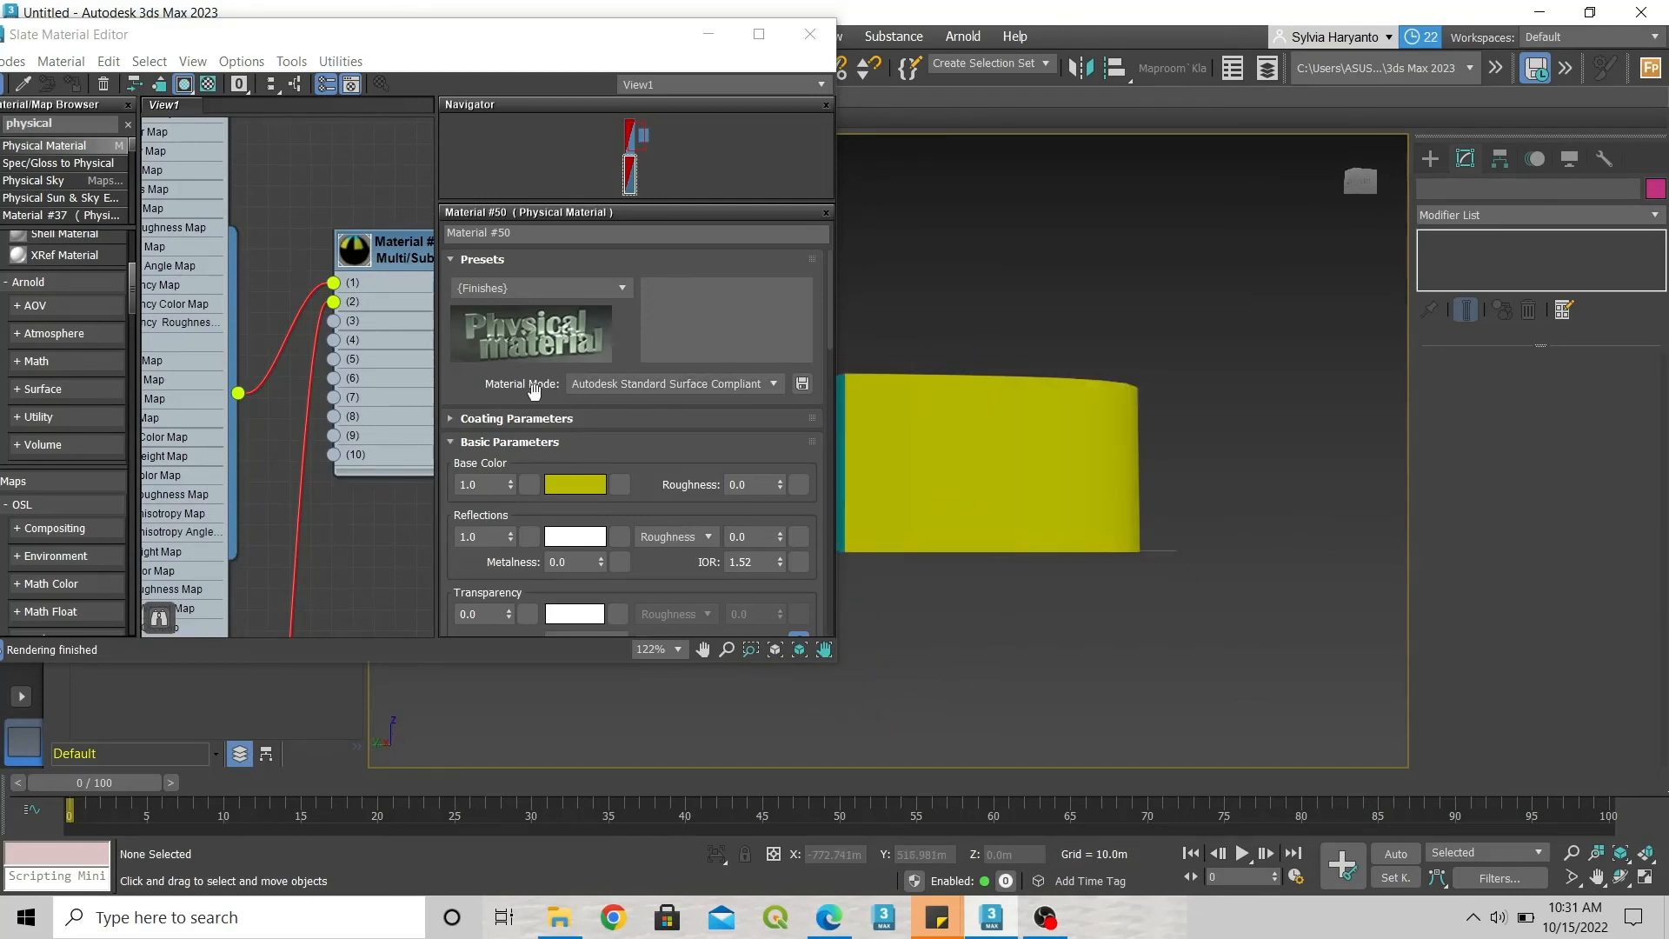
scroll(1071, 480, "down", 3)
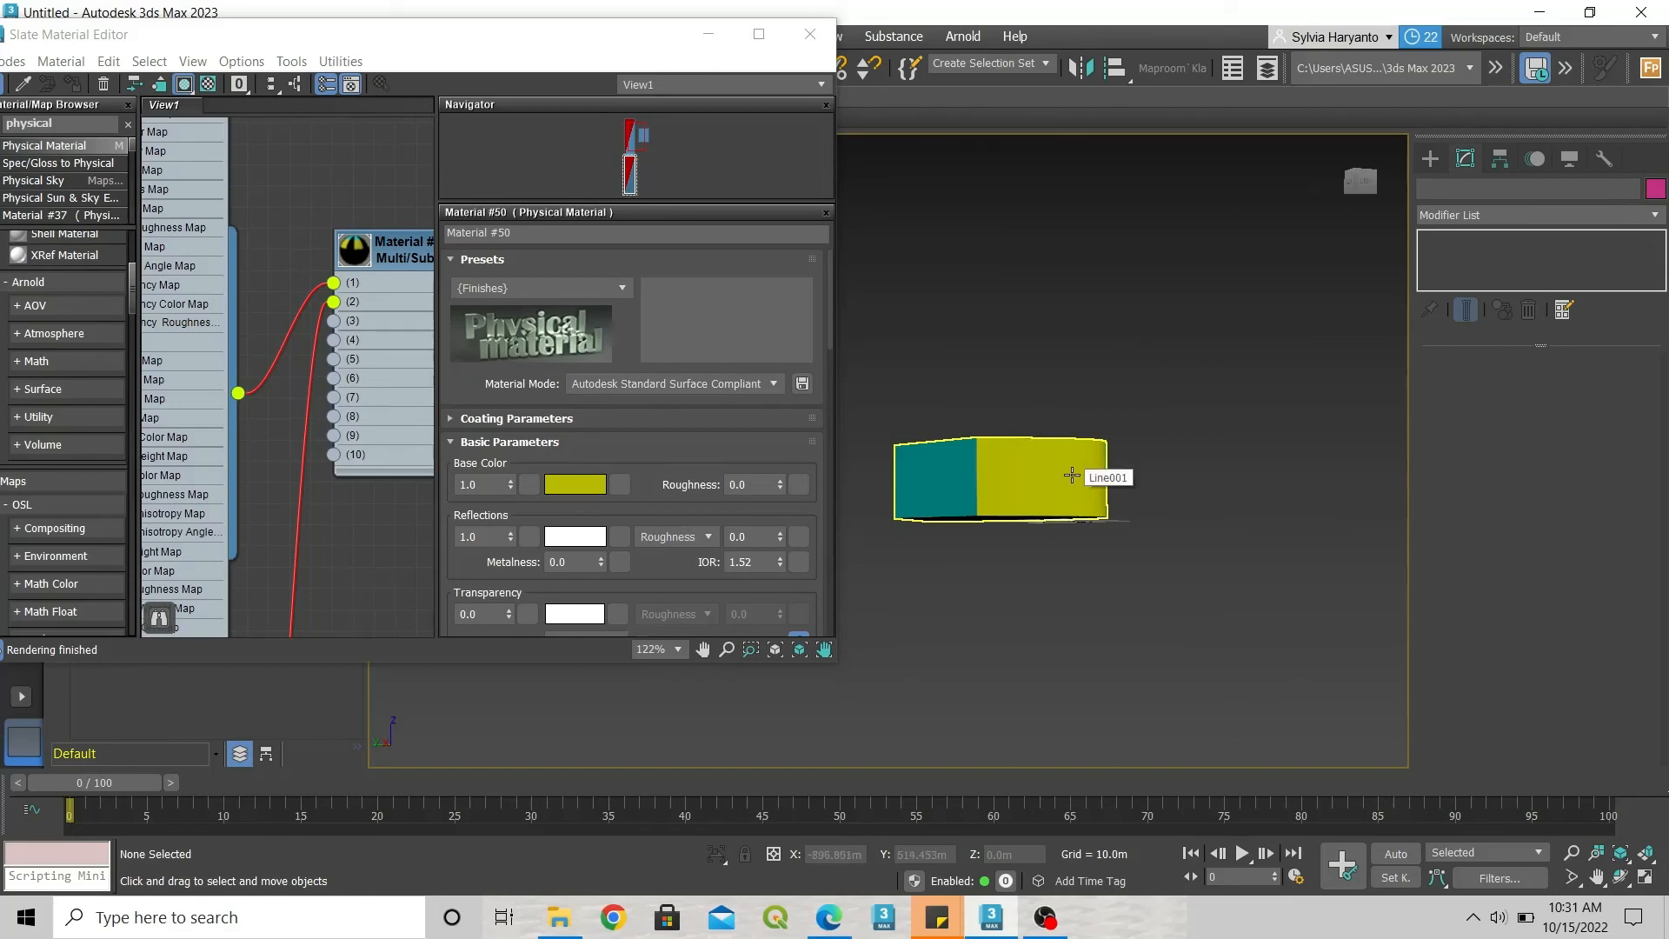
middle_click_drag(1076, 471, 1077, 511, "alt")
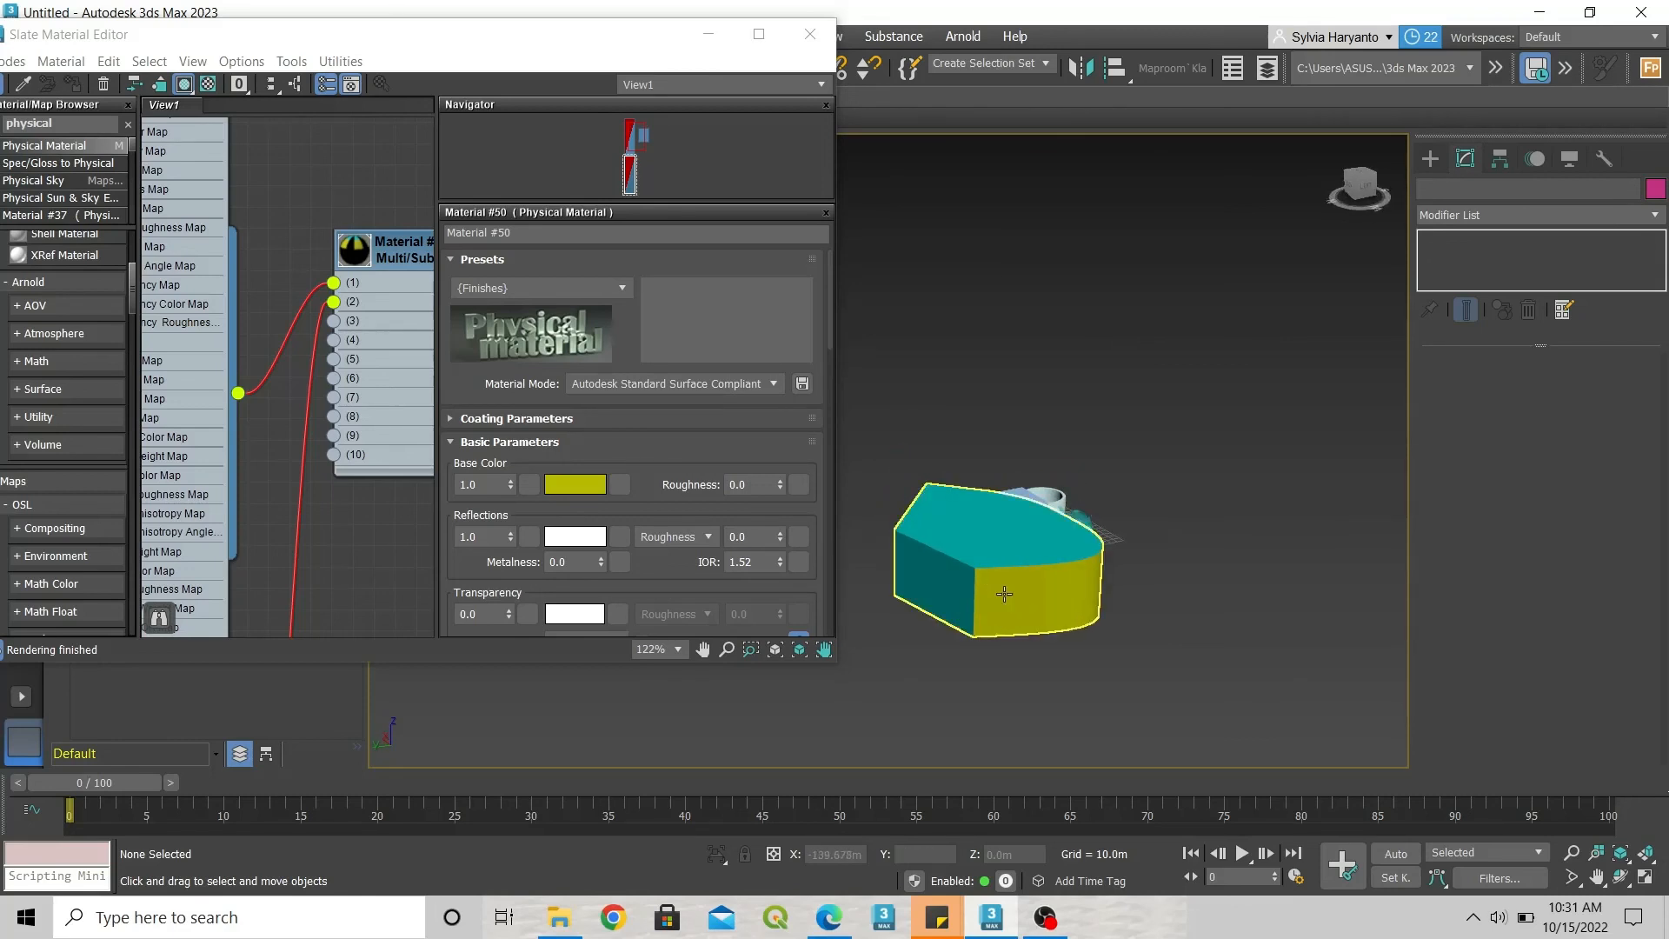
scroll(1027, 608, "up", 2)
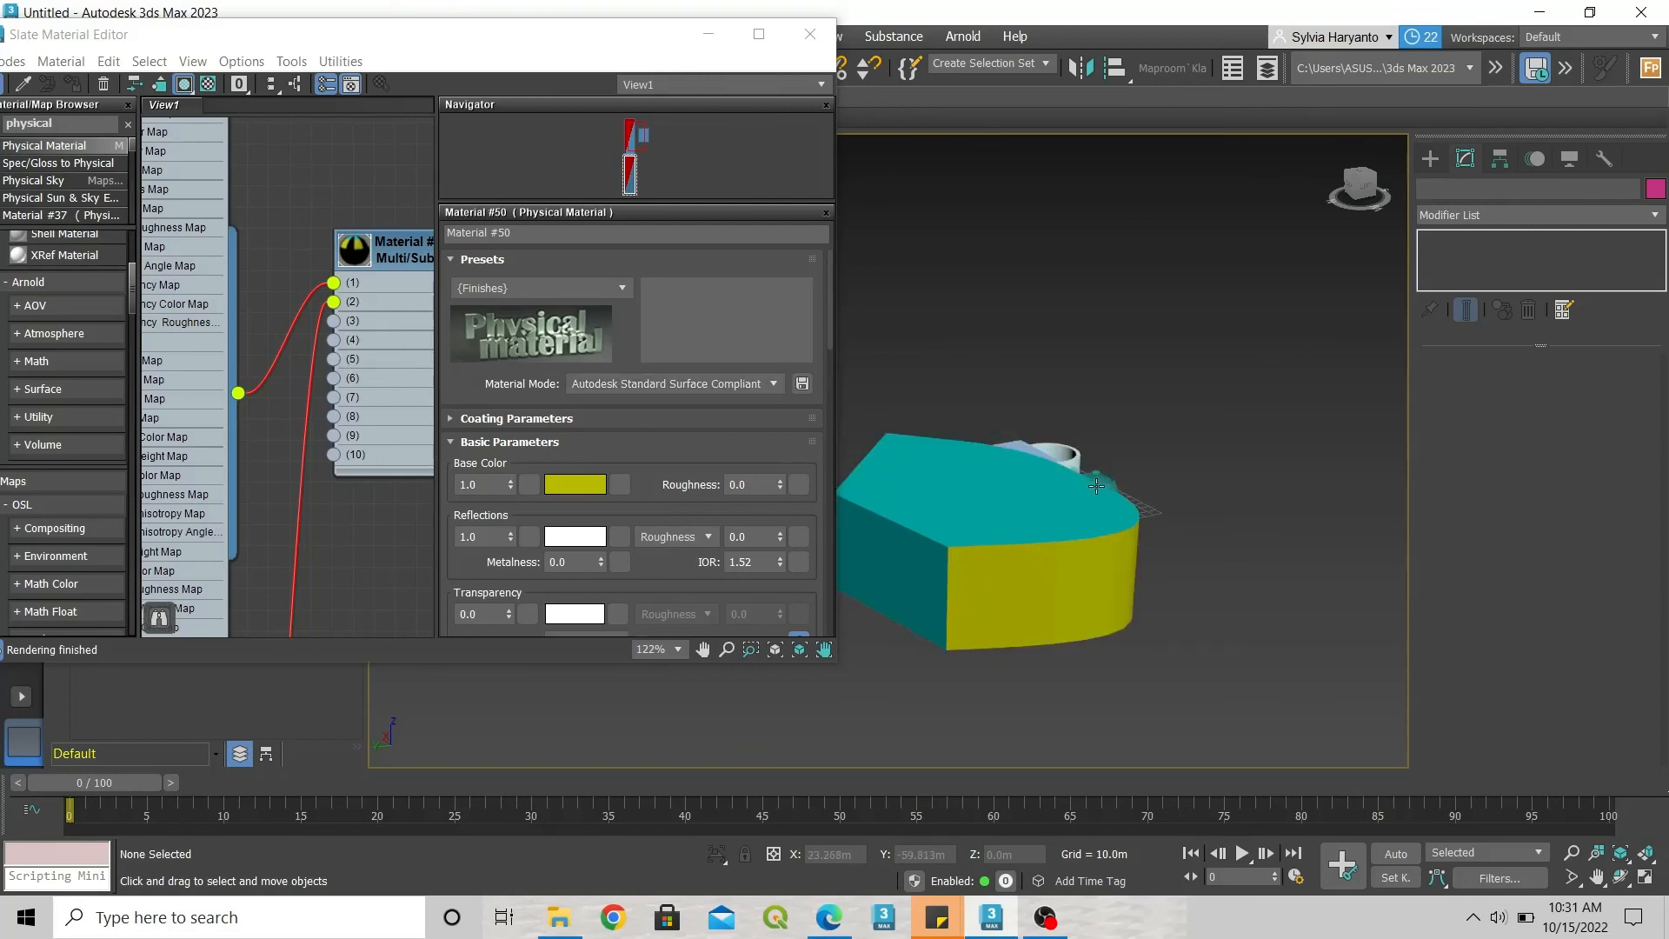
scroll(1095, 485, "down", 2)
scroll(950, 517, "up", 2)
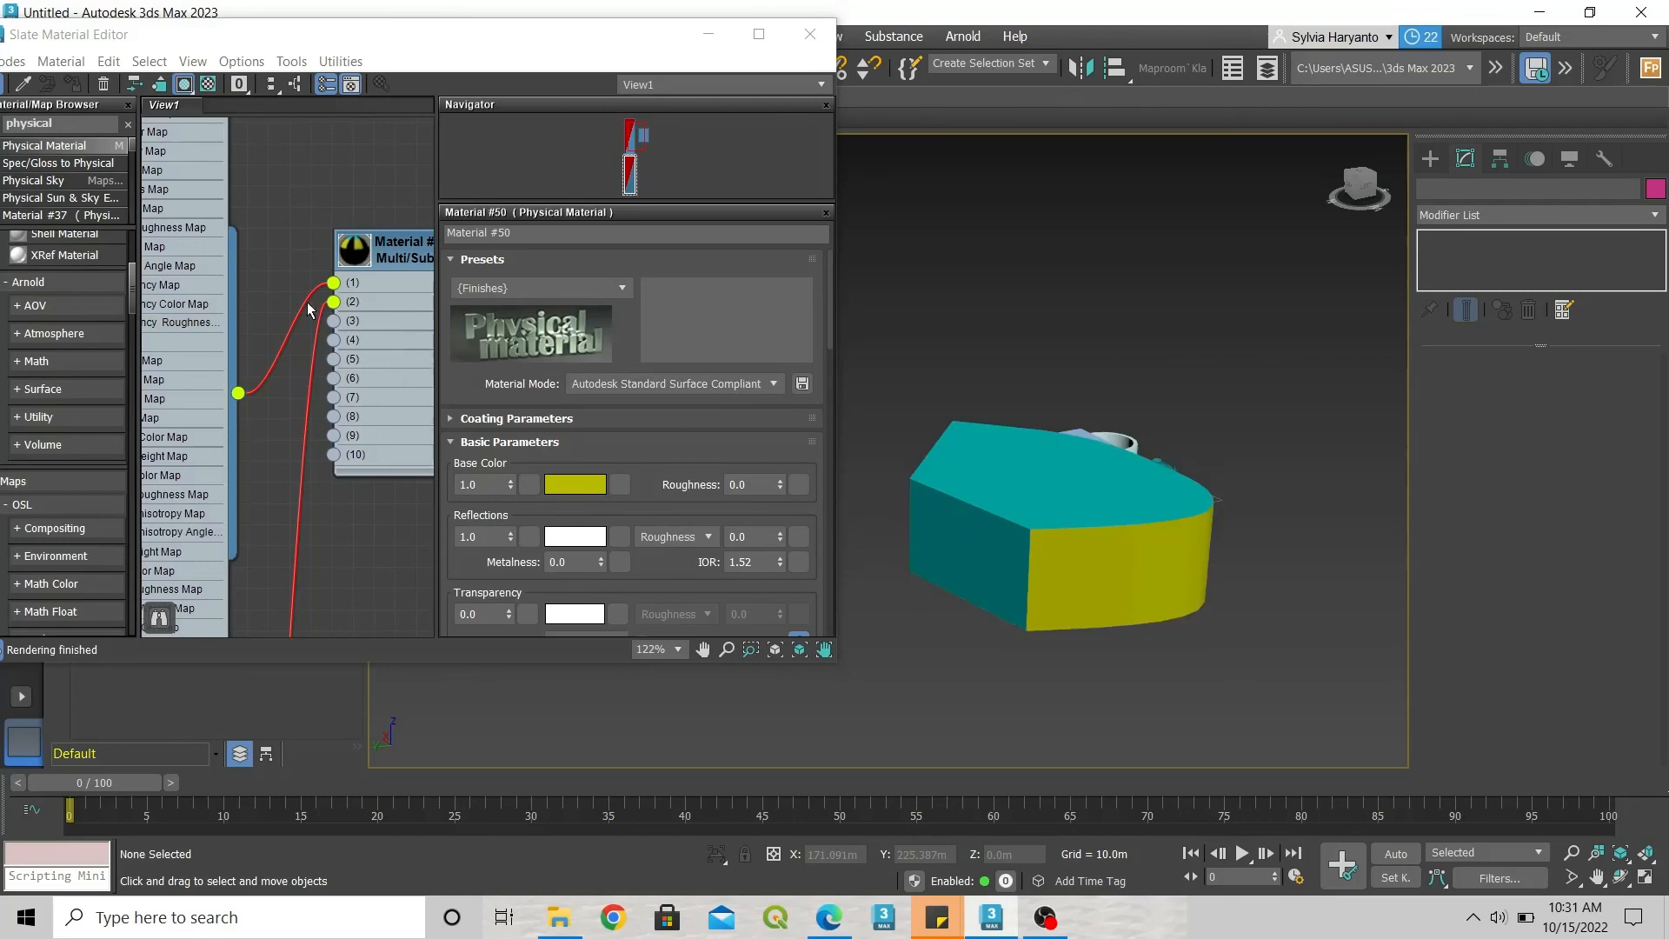
Show the whole material node graph and reposition the Slate Material Editor window so that it lies fully on screen
scroll(373, 365, "down", 8)
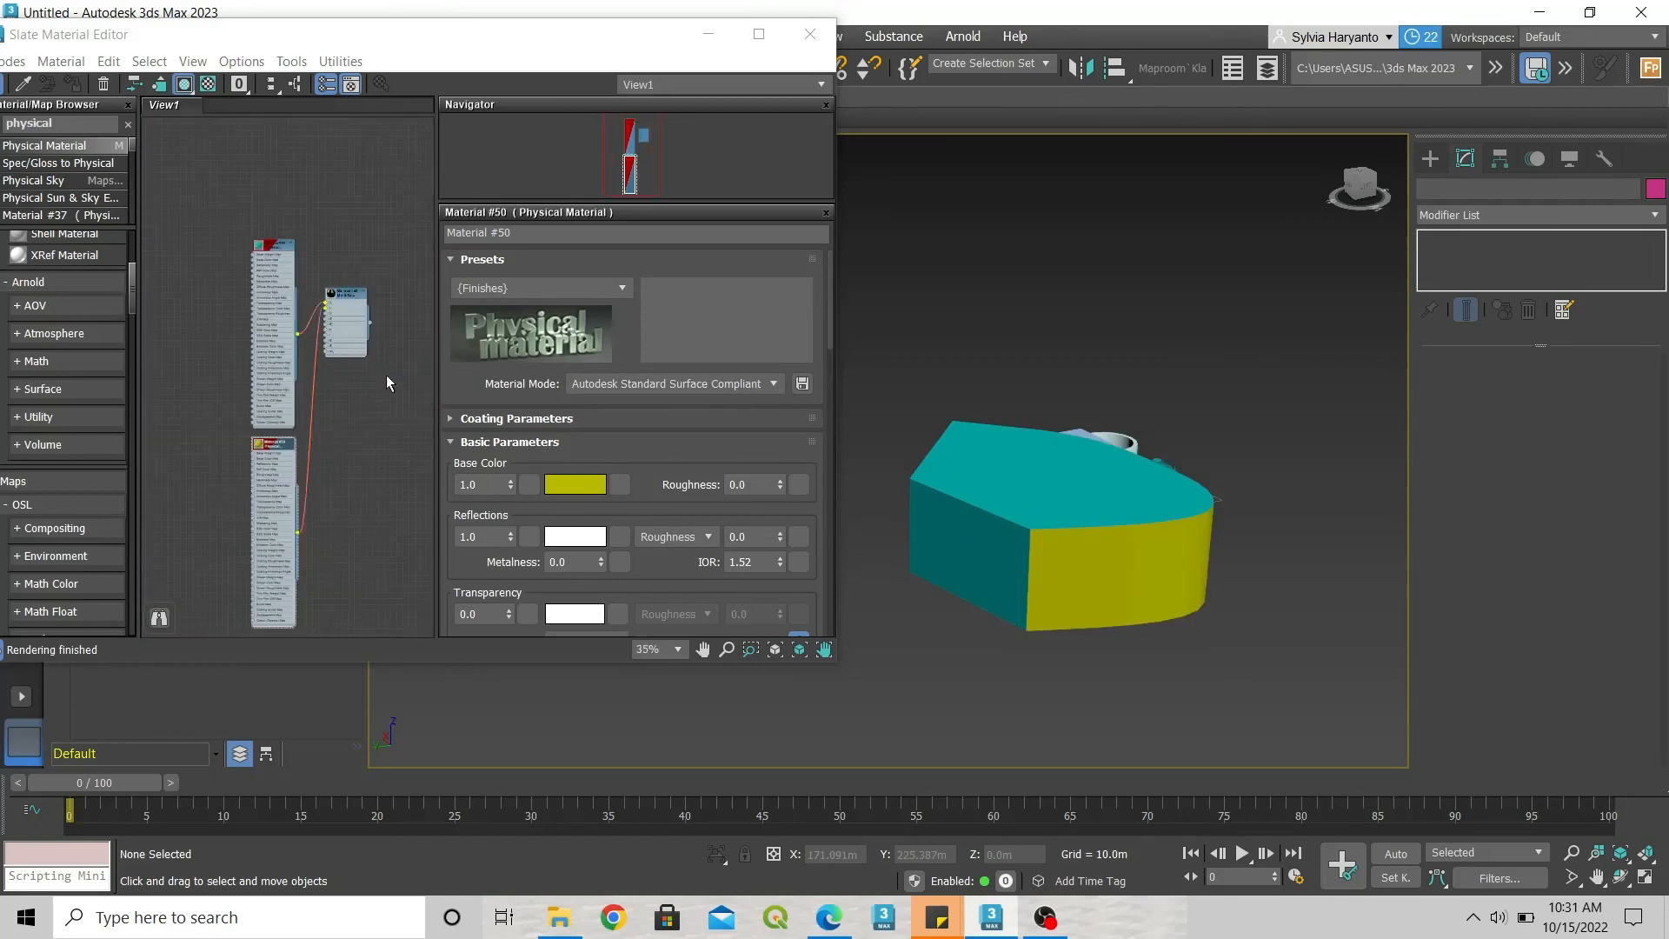
left_click_drag(360, 31, 448, 41)
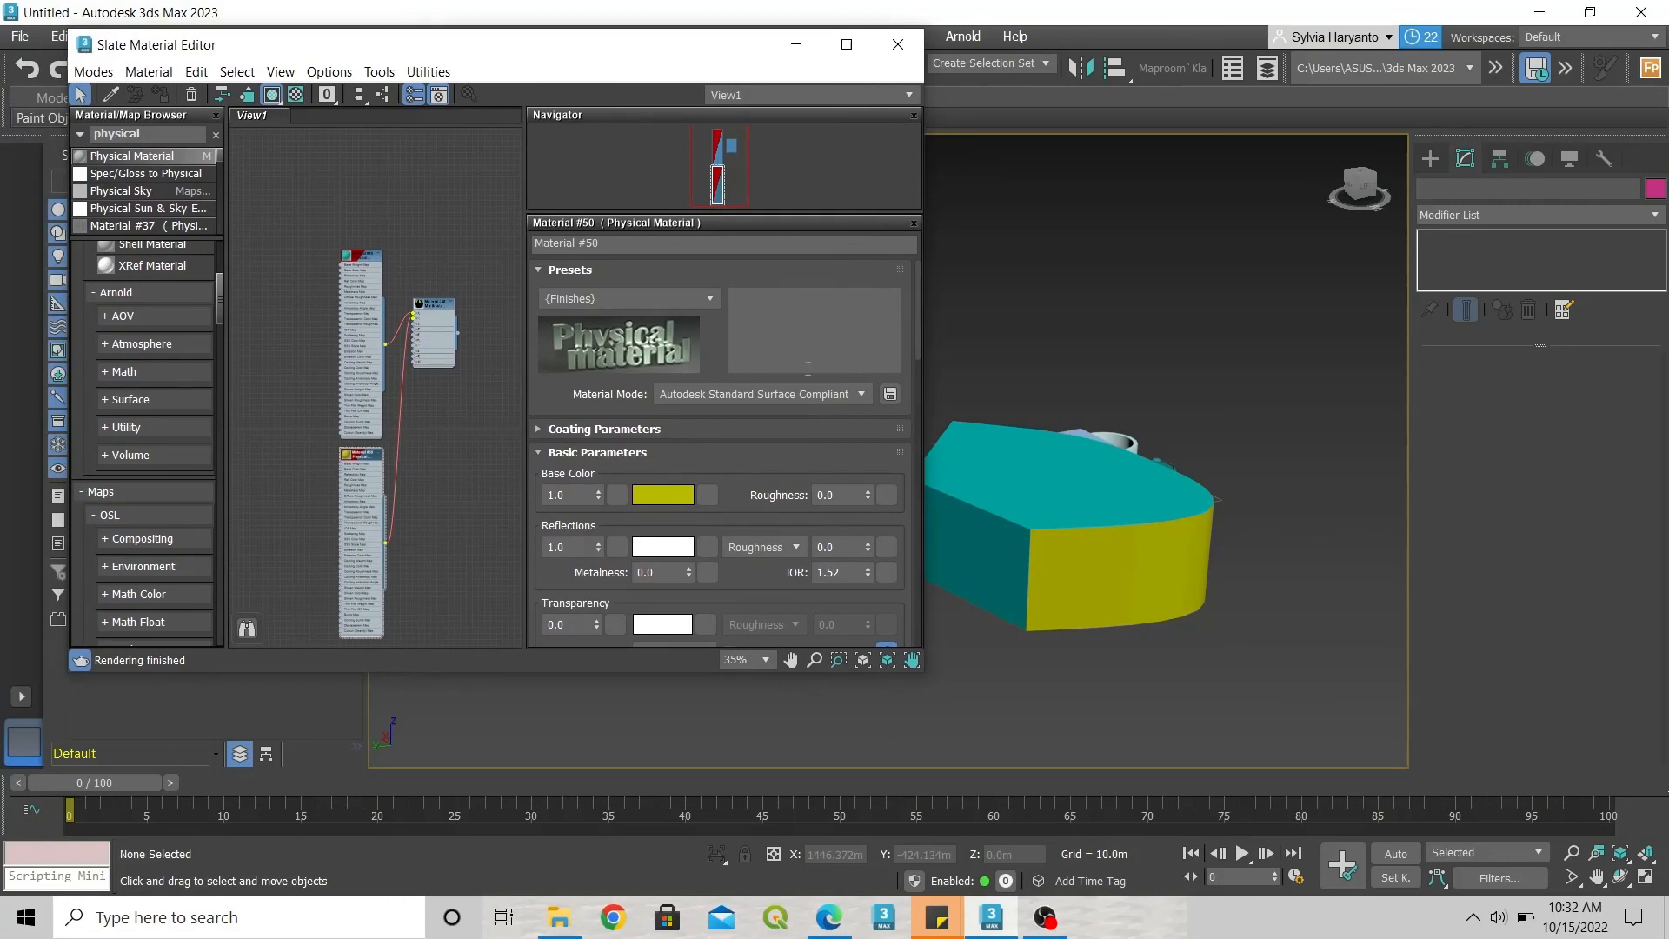